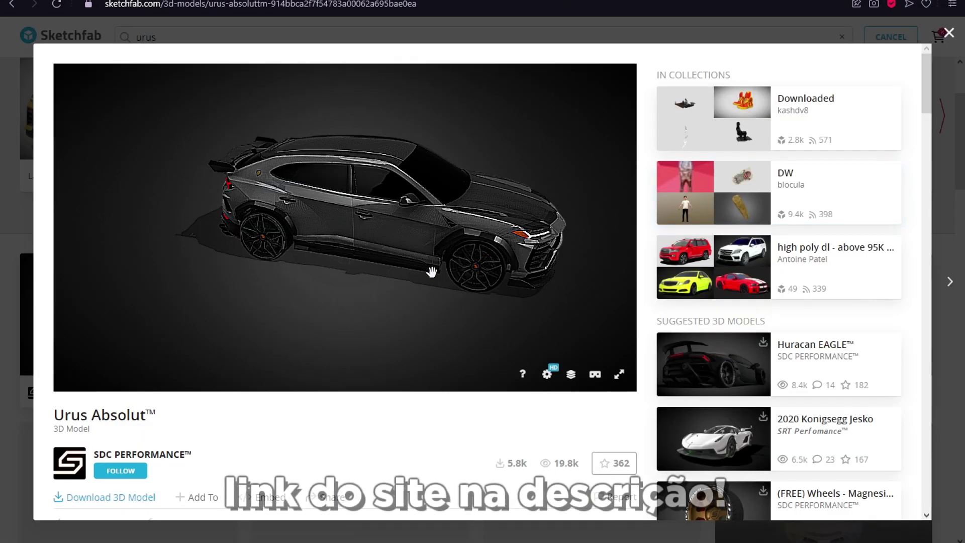
- Rotate the Urus Absolut preview and check its fbx, USDZ, glTF and GLB download formats
mouse_move(430, 274)
left_mouse_down()
mouse_move(221, 266)
mouse_move(179, 387)
left_mouse_up()
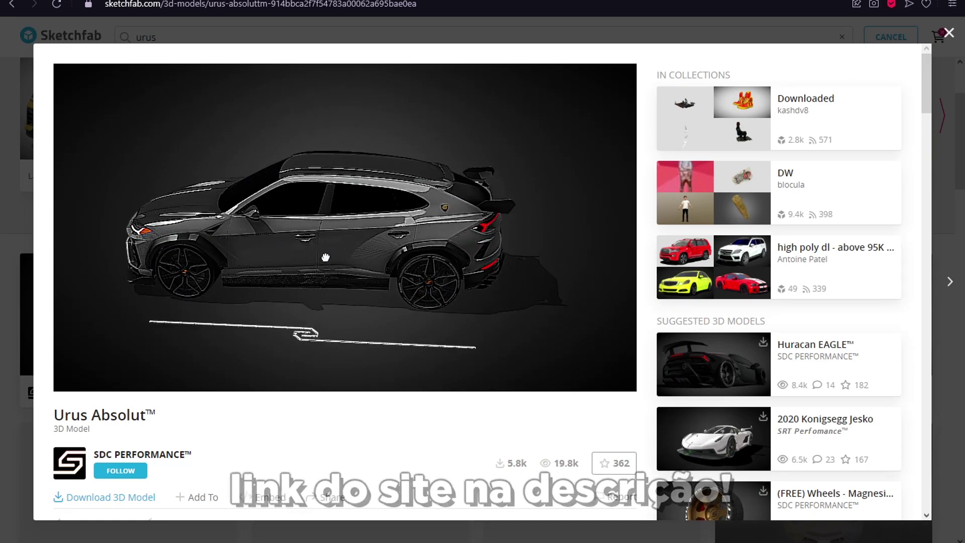
left_click(138, 504)
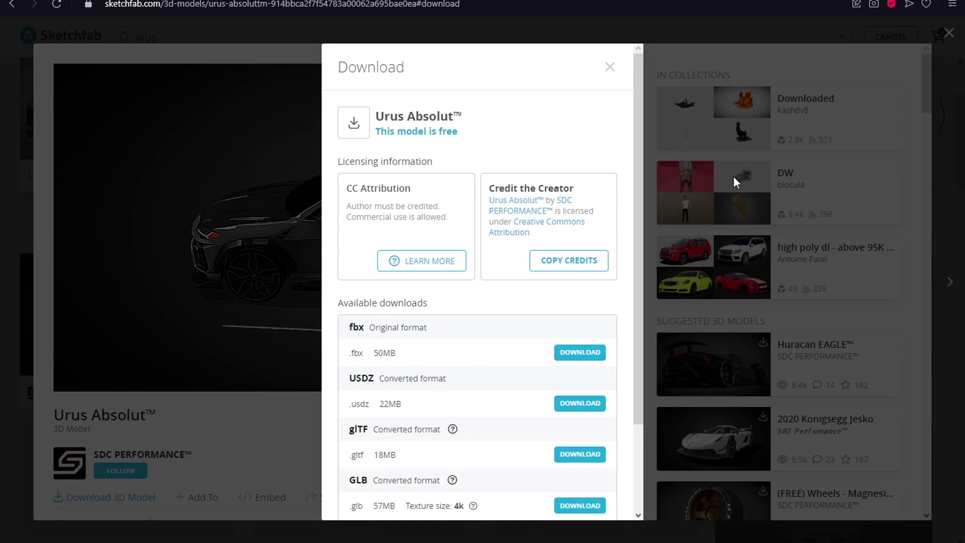
left_click(610, 68)
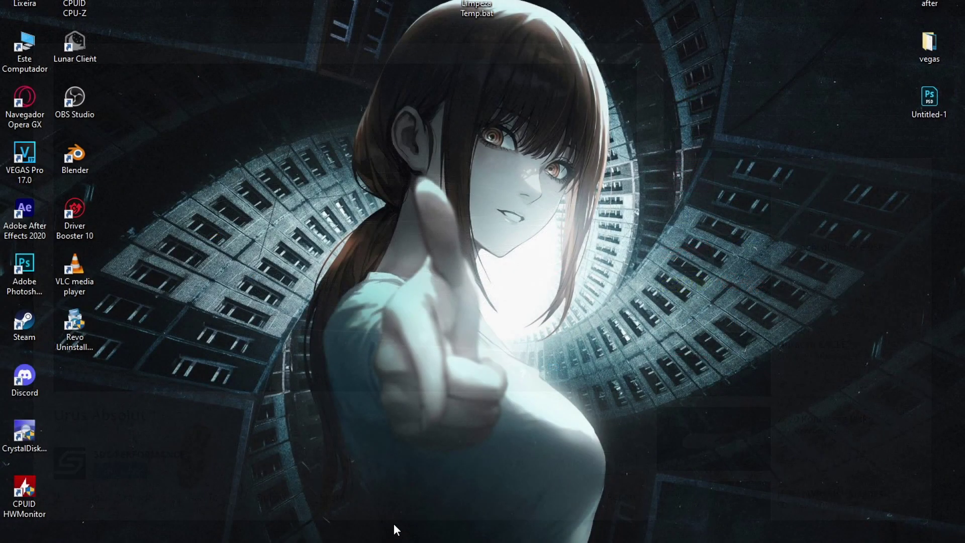
key("super+e")
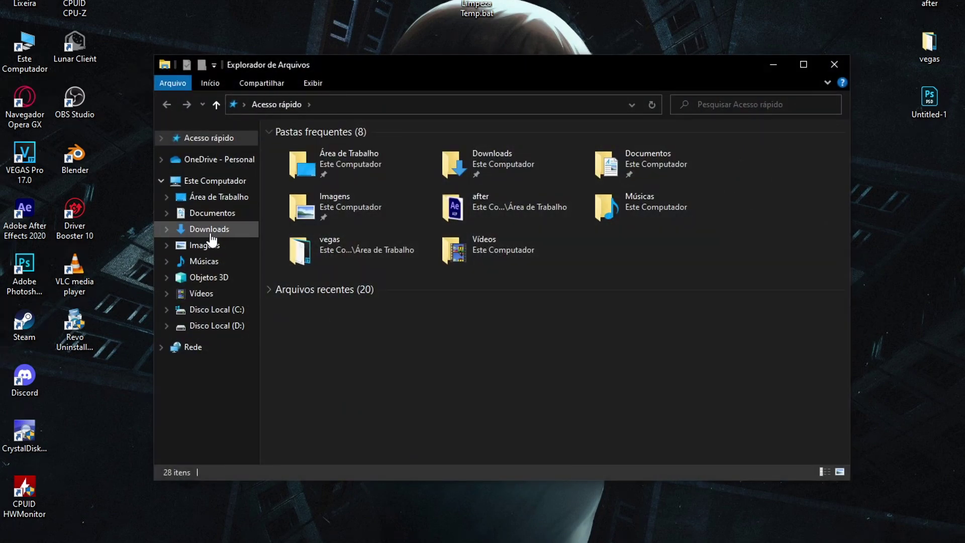
left_click(209, 229)
left_click_drag(382, 204, 386, 192)
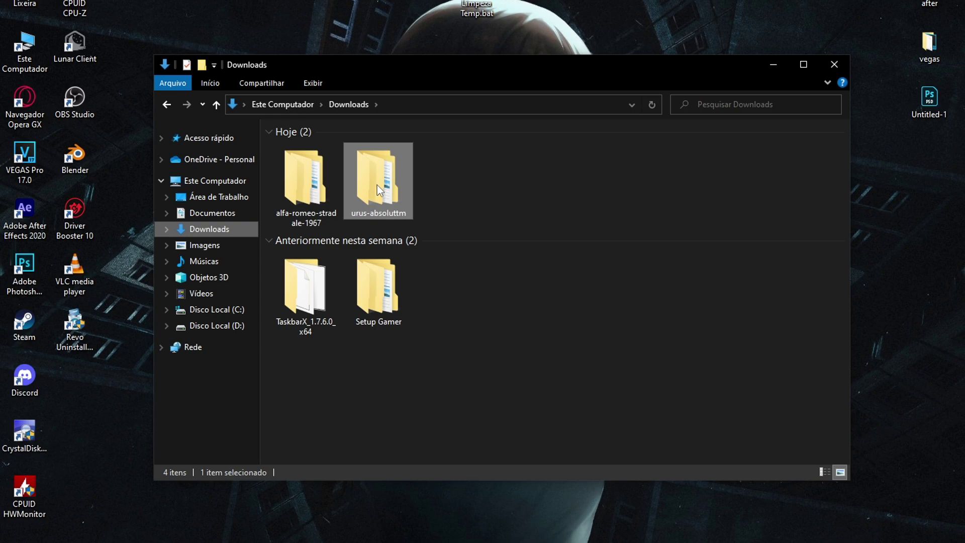
double_click(377, 185)
left_click_drag(411, 67, 413, 57)
left_click(309, 138)
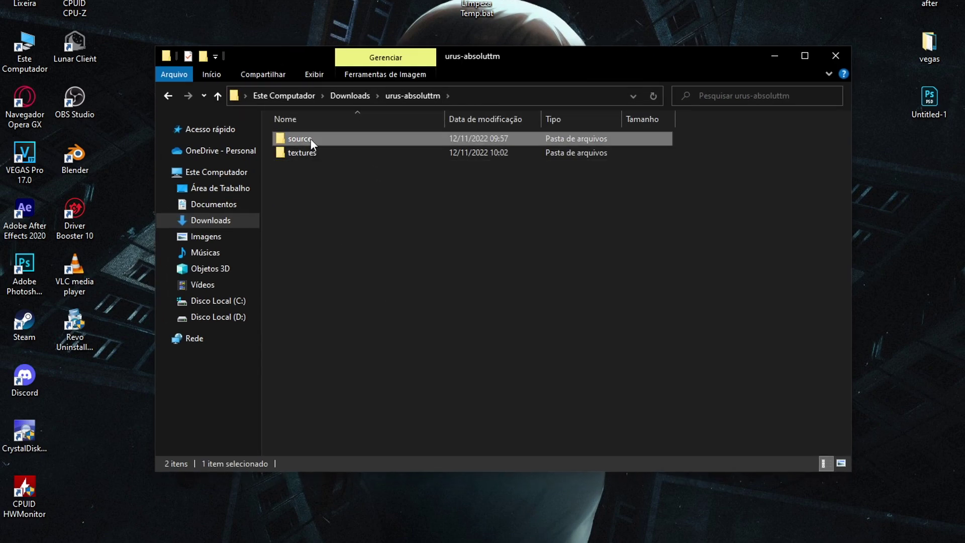
double_click(310, 138)
left_click(393, 164)
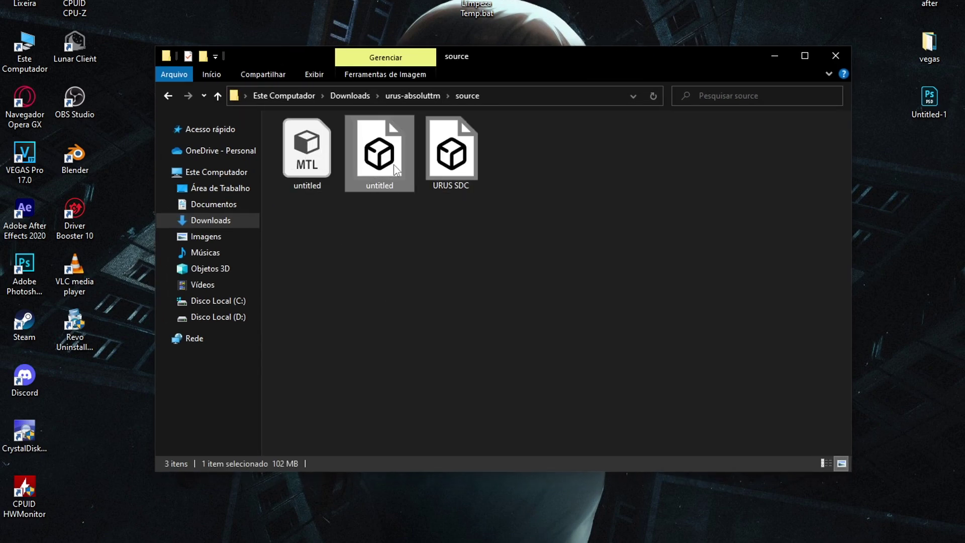
left_click(448, 171)
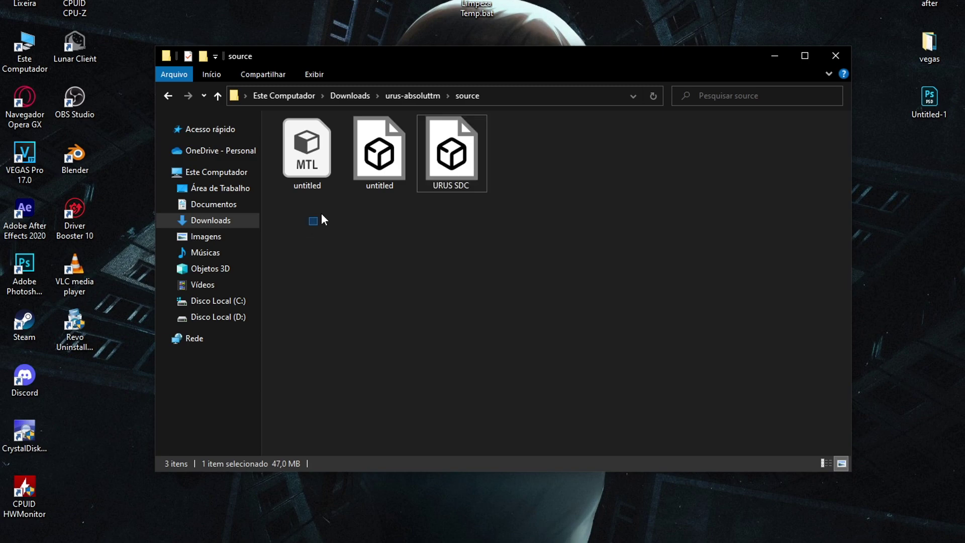
left_click_drag(322, 220, 399, 164)
left_click(455, 169)
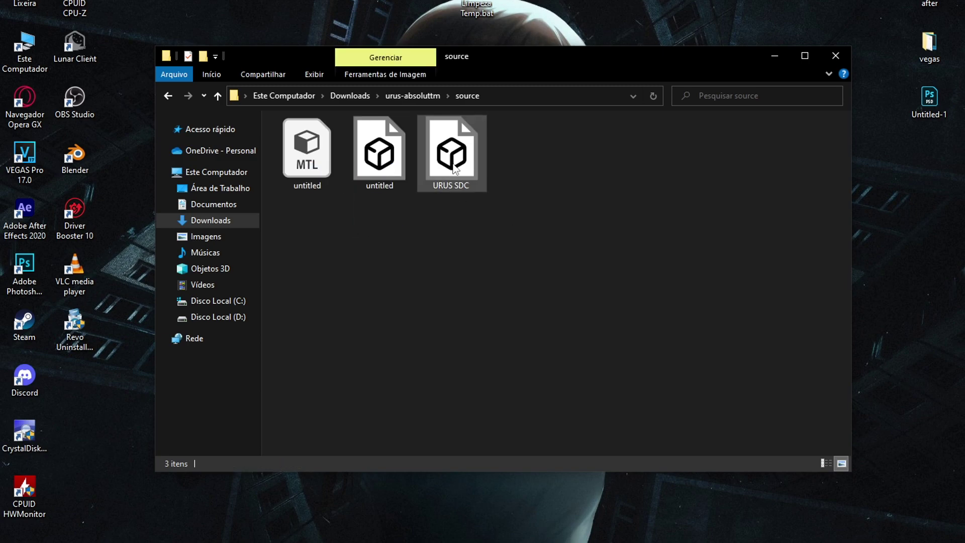
left_click(454, 169)
left_click(835, 55)
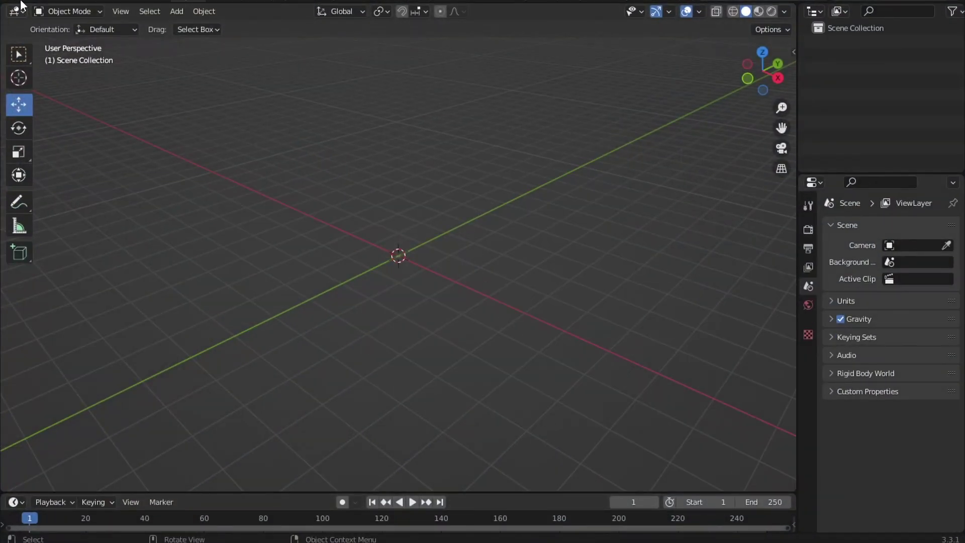
- Import the URUS SDC .fbx file into the empty Blender scene
left_click(20, 3)
mouse_move(65, 178)
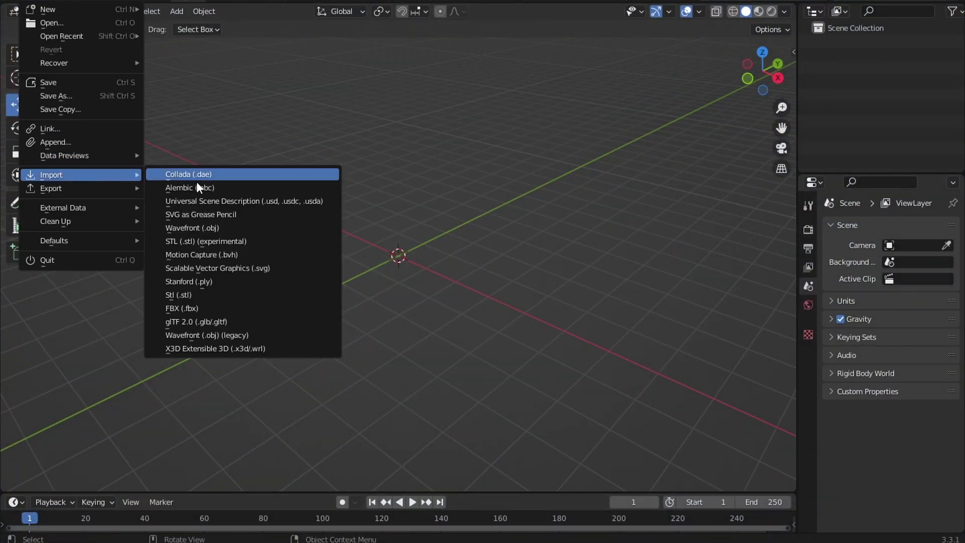
left_click(188, 309)
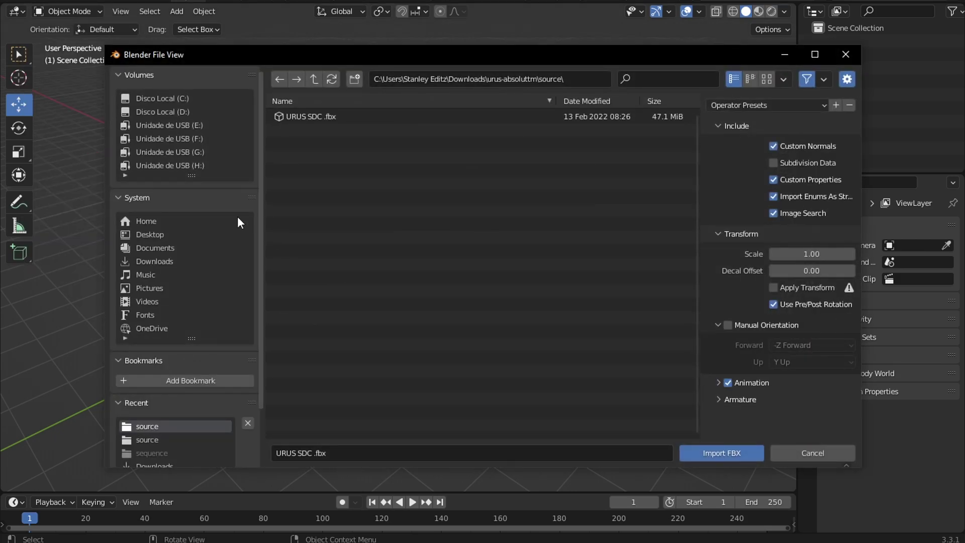
left_click(303, 117)
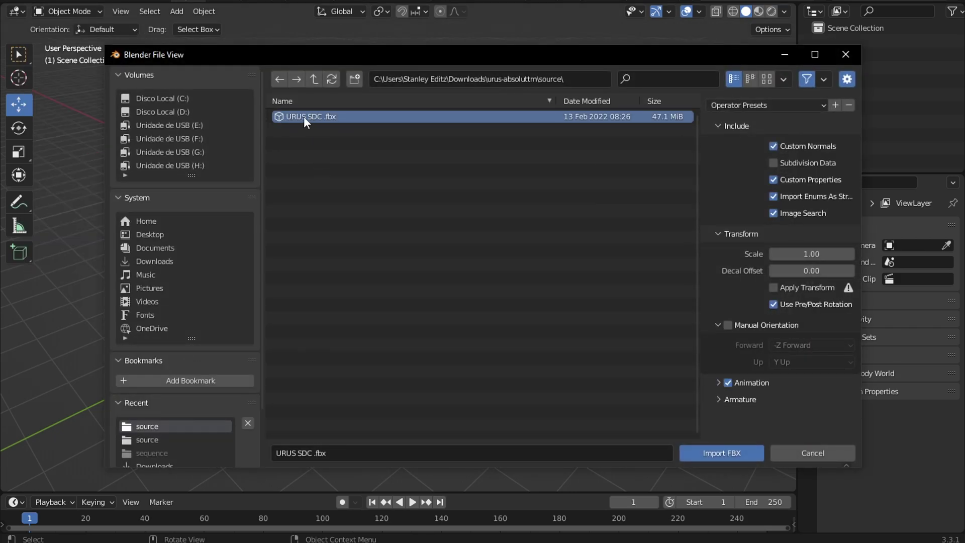
left_click(723, 453)
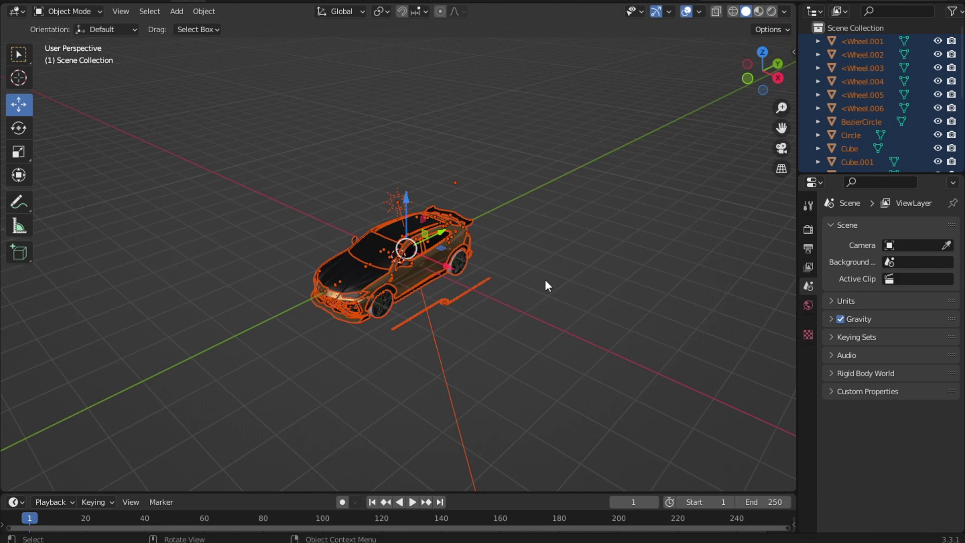
- Lift the car slightly above the grid and orbit to view its front
mouse_move(547, 281)
left_mouse_down()
mouse_move(405, 200)
mouse_move(401, 174)
left_mouse_up()
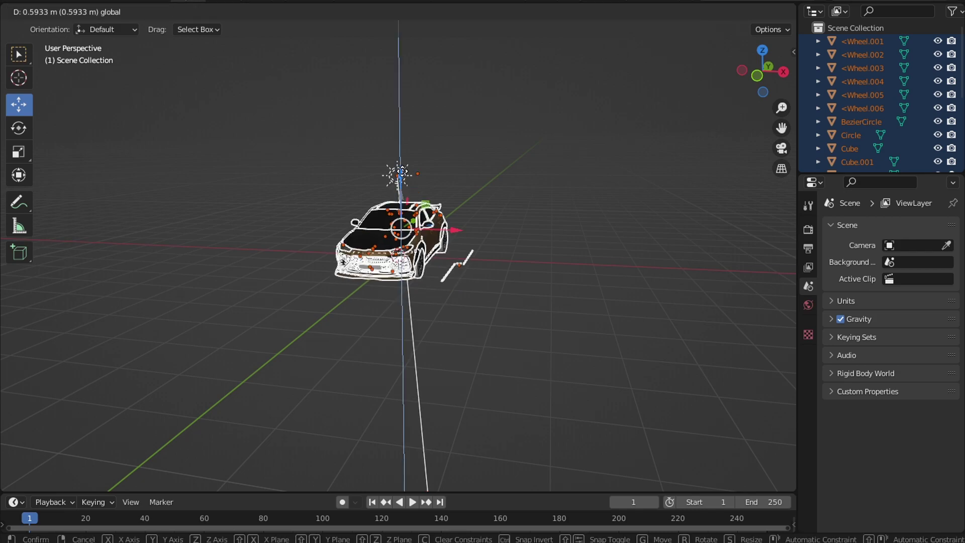
mouse_move(568, 271)
left_mouse_down()
mouse_move(595, 261)
mouse_move(553, 271)
left_mouse_up()
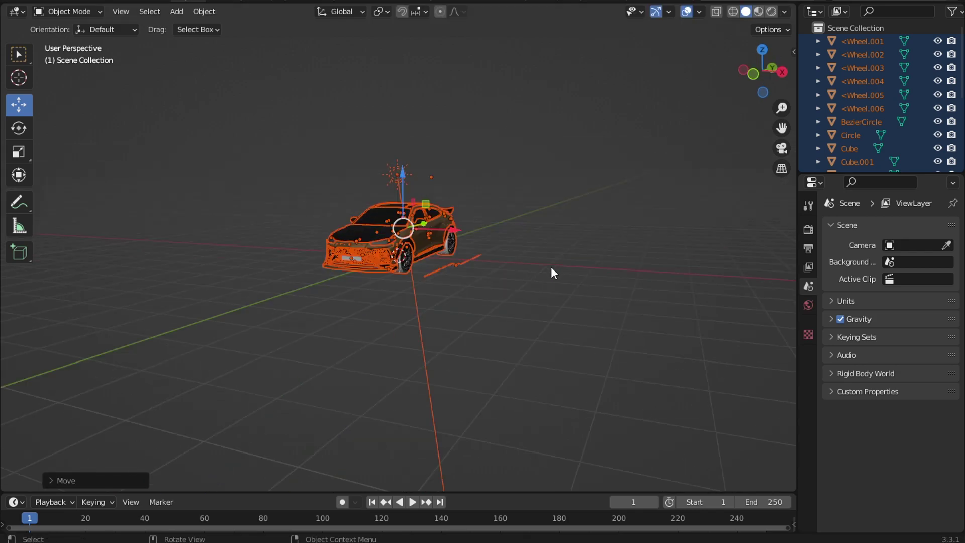
left_click(614, 251)
mouse_move(614, 251)
left_mouse_down()
mouse_move(508, 287)
mouse_move(246, 279)
left_mouse_up()
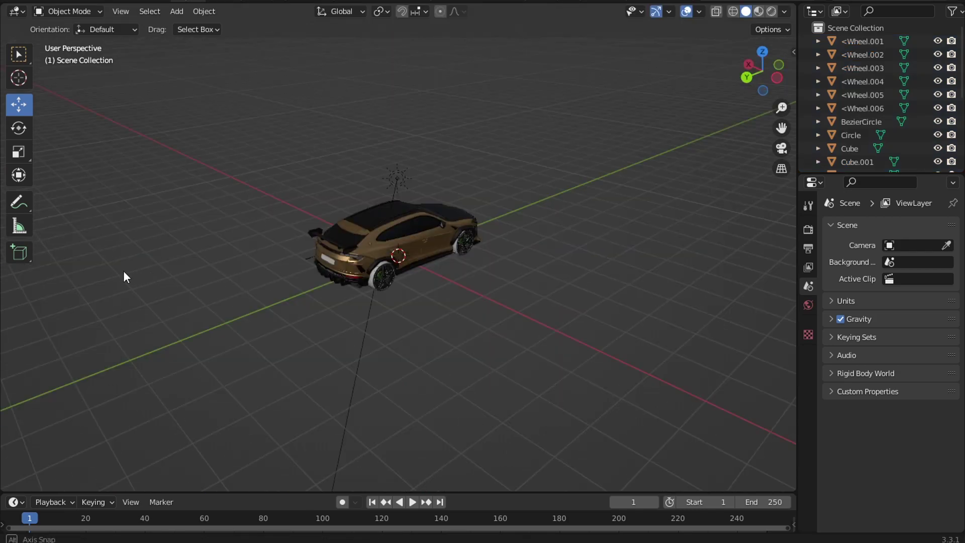
left_click_drag(125, 276, 80, 254)
- Export the car from Blender as untitled.obj in the source folder
left_click(26, 3)
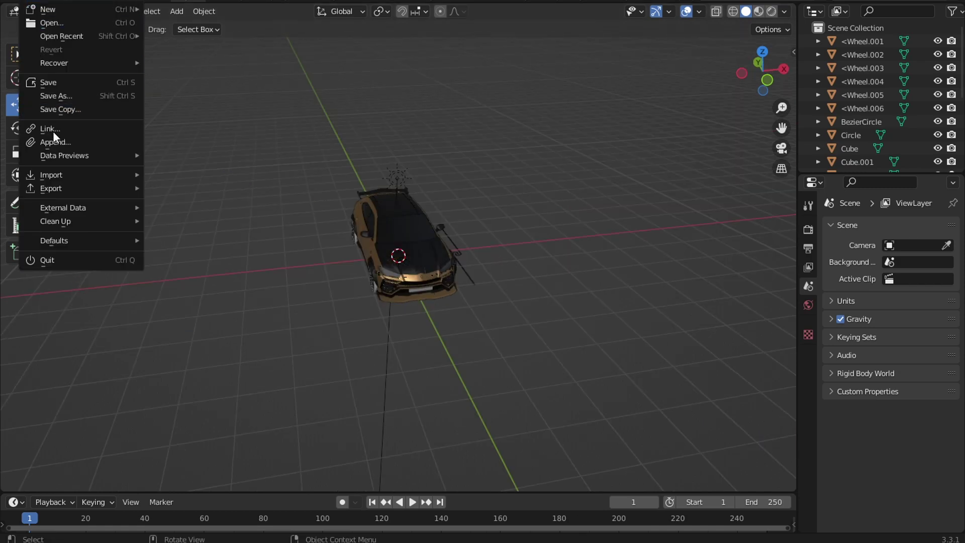
mouse_move(63, 191)
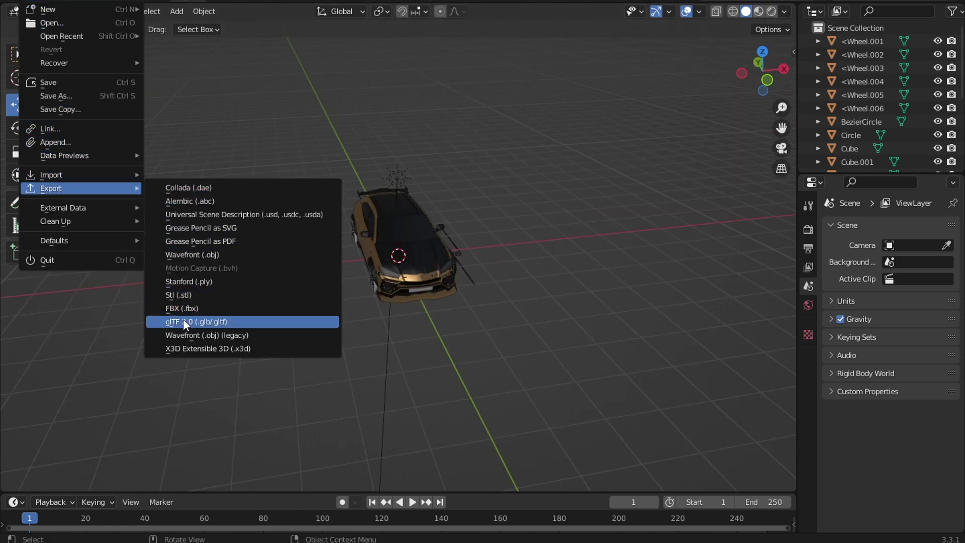
left_click(204, 335)
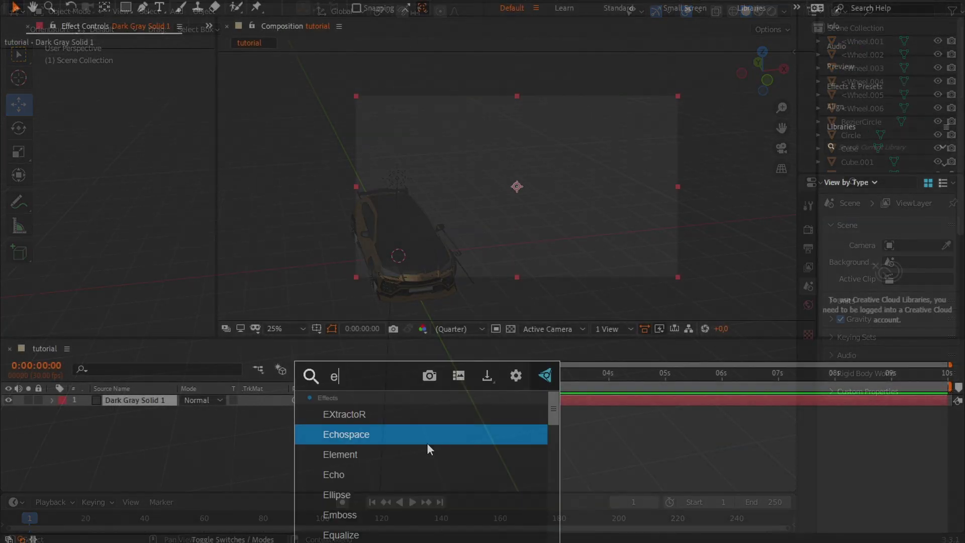
- Apply the Element effect to the solid with 'em' and open its Scene Setup
type("em")
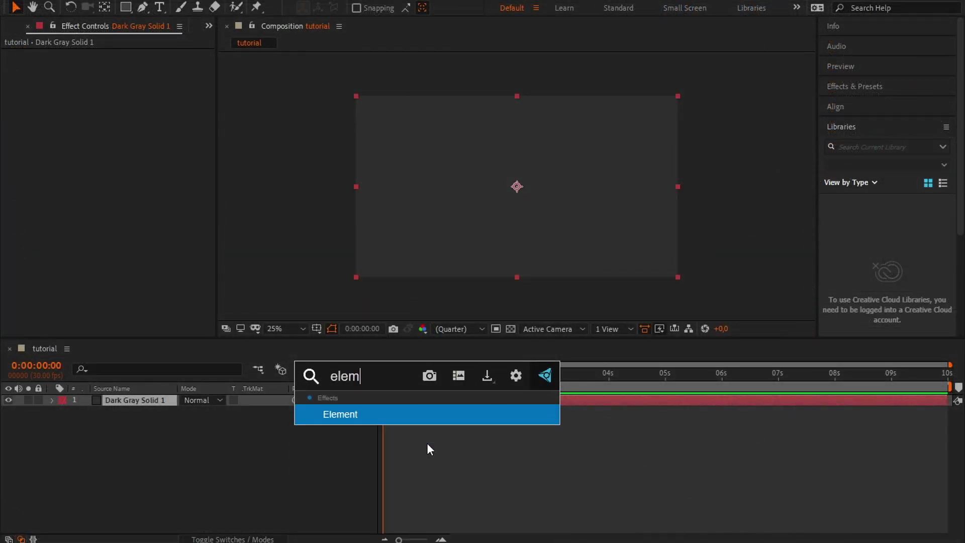
key("Return")
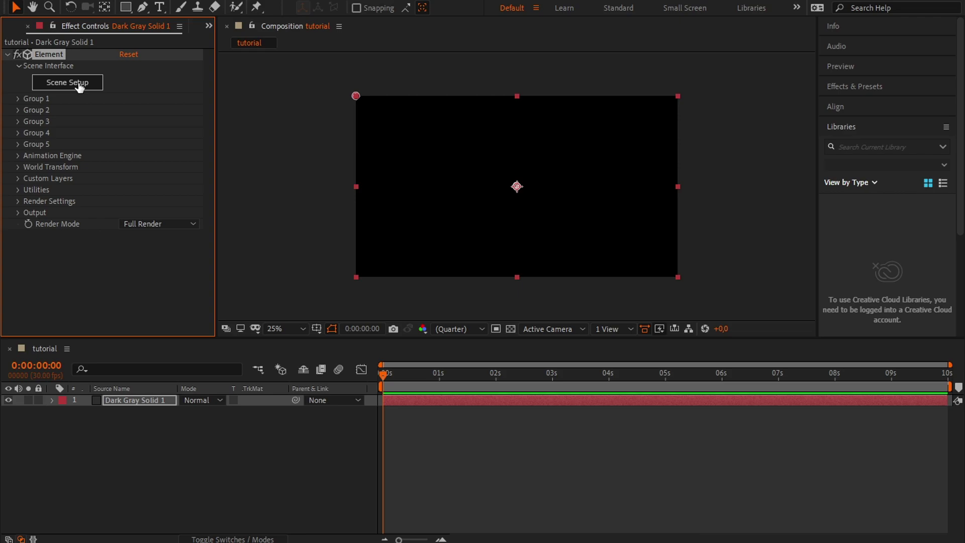
left_click(78, 85)
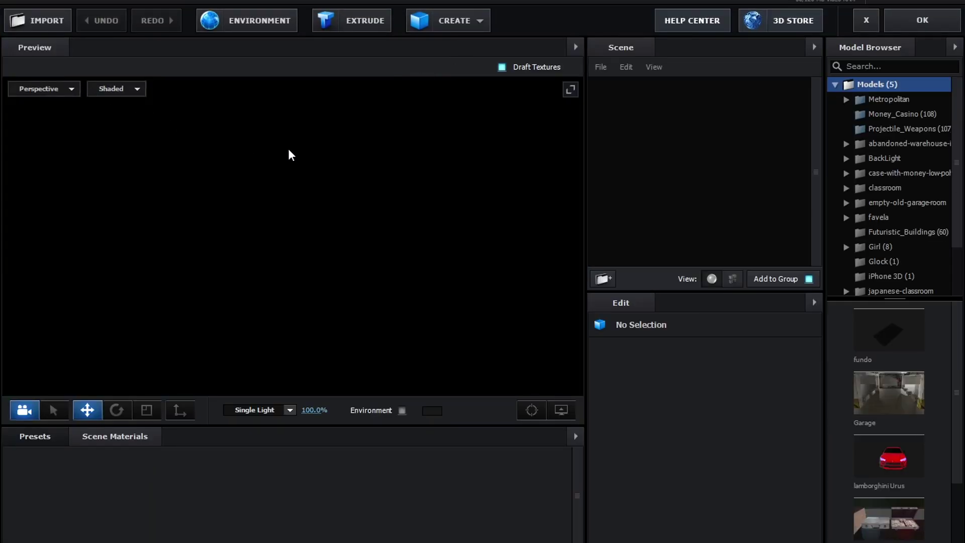
- Import untitled.obj from Downloads/urus-absoluttm/source as a 3D object, accepting the import preferences
left_click(34, 14)
mouse_move(120, 16)
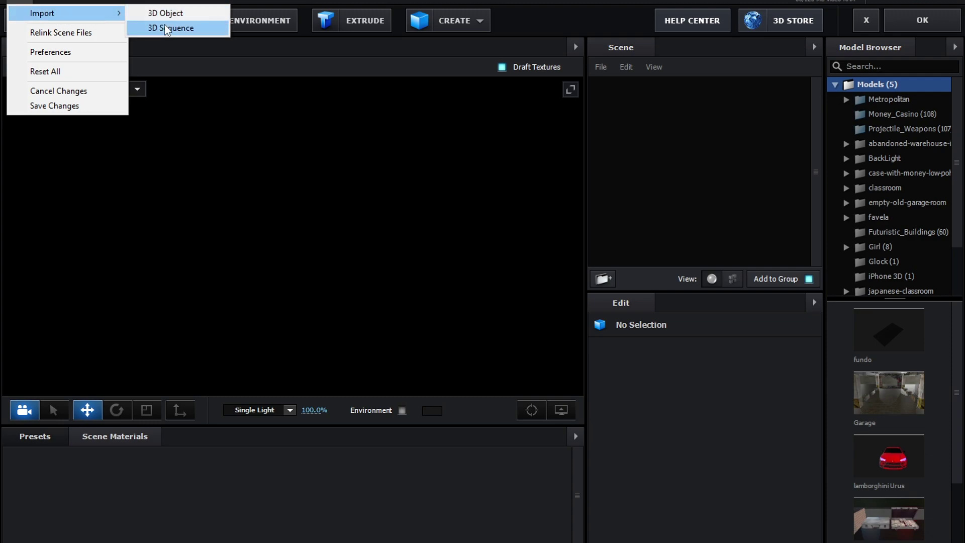
left_click(183, 13)
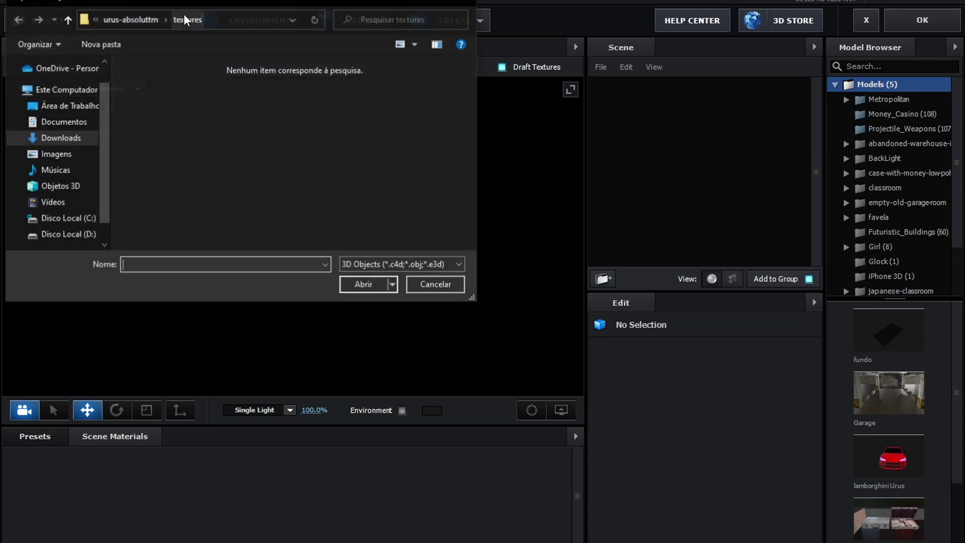
left_click(69, 142)
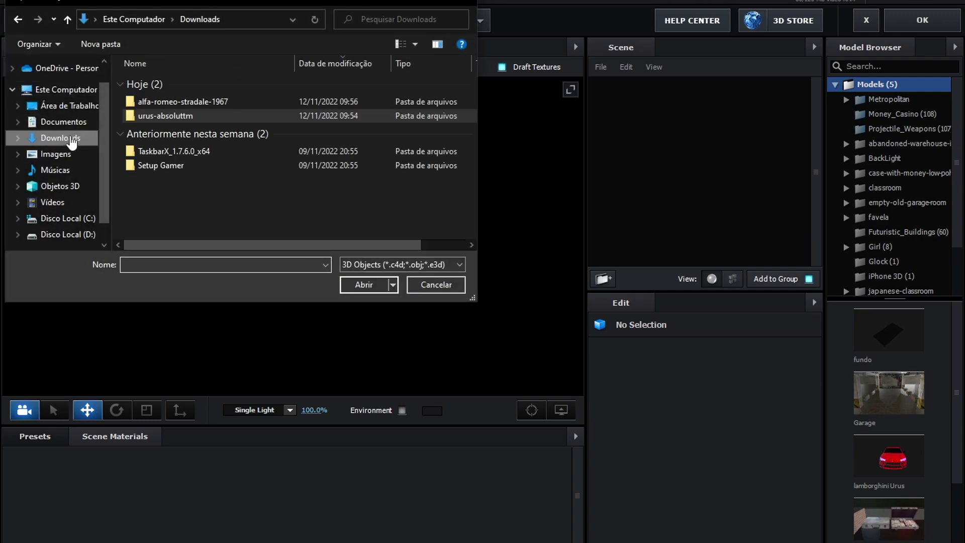
double_click(161, 110)
double_click(150, 85)
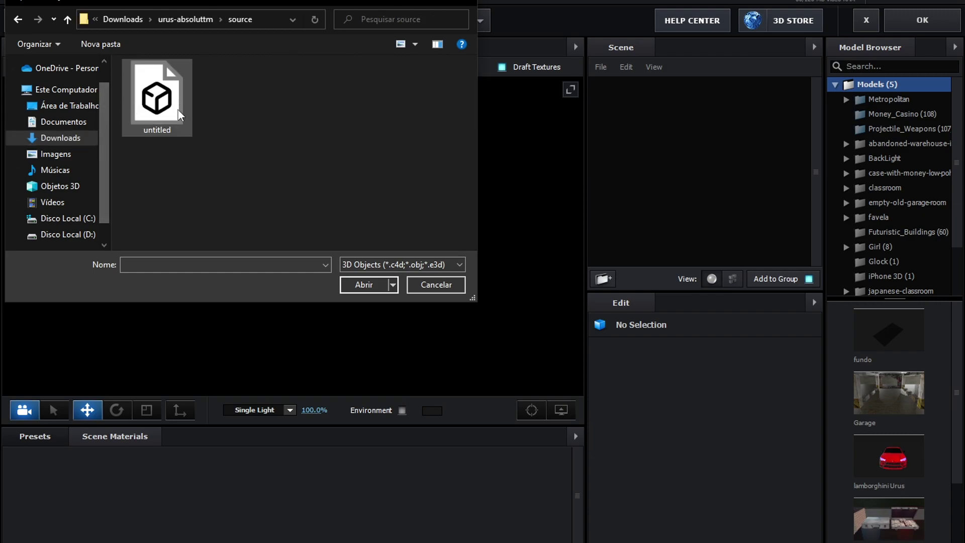
double_click(162, 104)
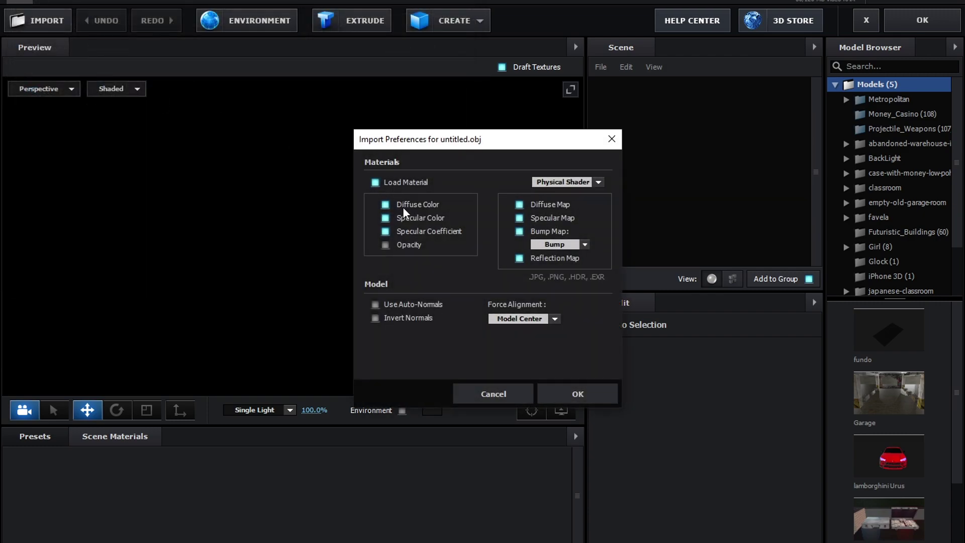
left_click(579, 395)
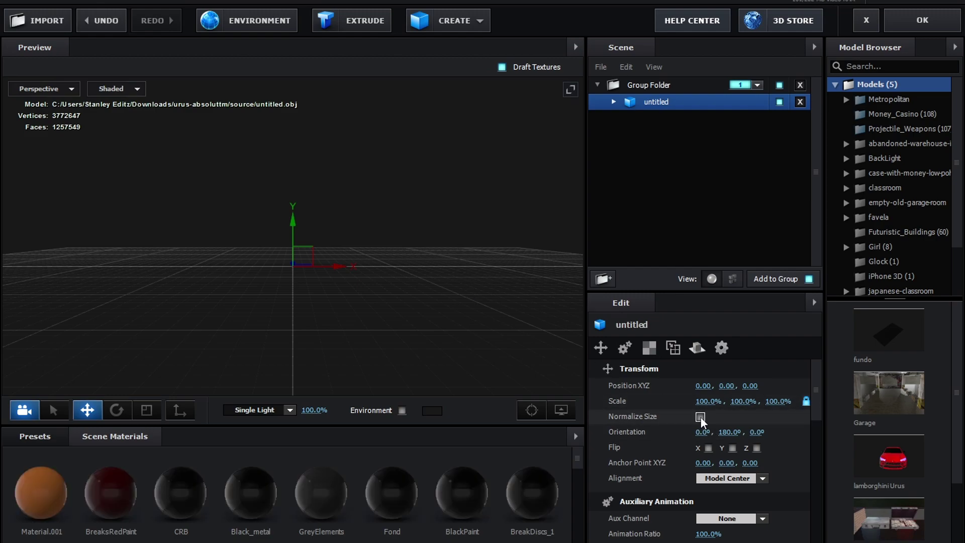
- Enable Normalize Size and nudge the car along X and up along Y
left_click(700, 416)
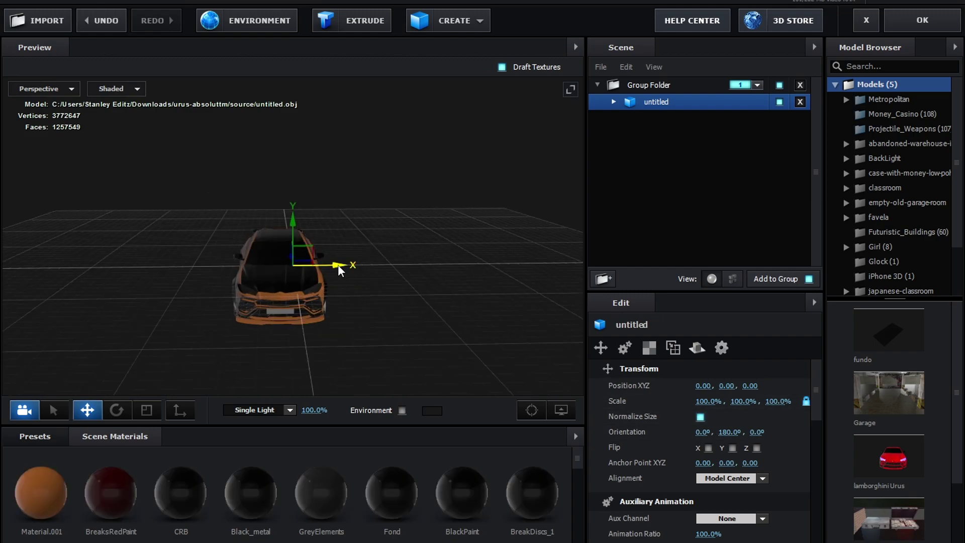
left_click_drag(338, 270, 354, 271)
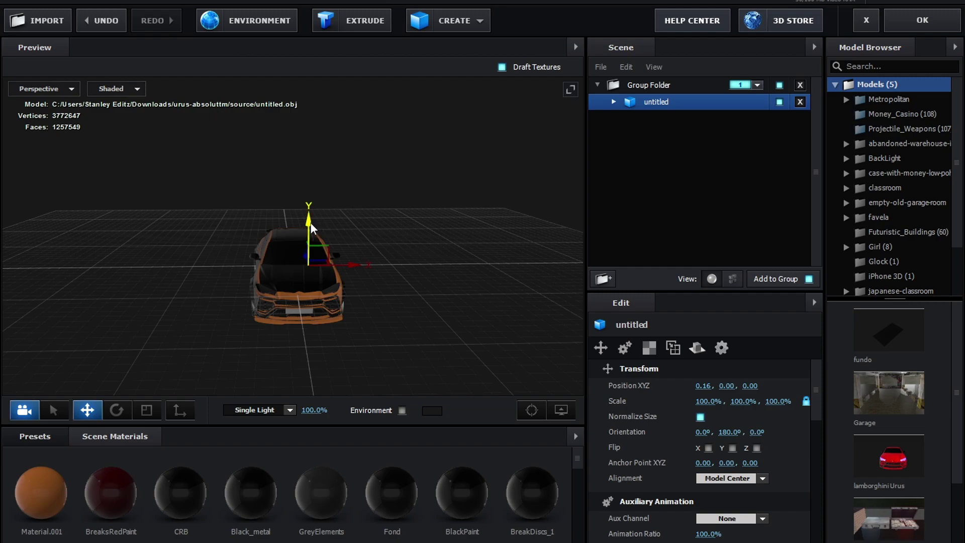
left_click_drag(311, 228, 310, 202)
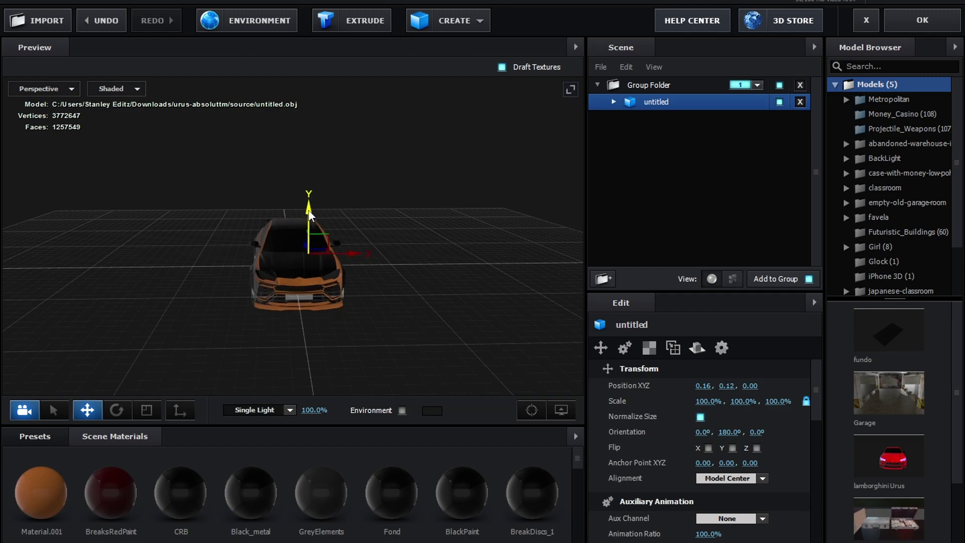
- Raise the car to Y 0.32 in Left view, then return to Perspective
left_click(45, 95)
left_click(35, 132)
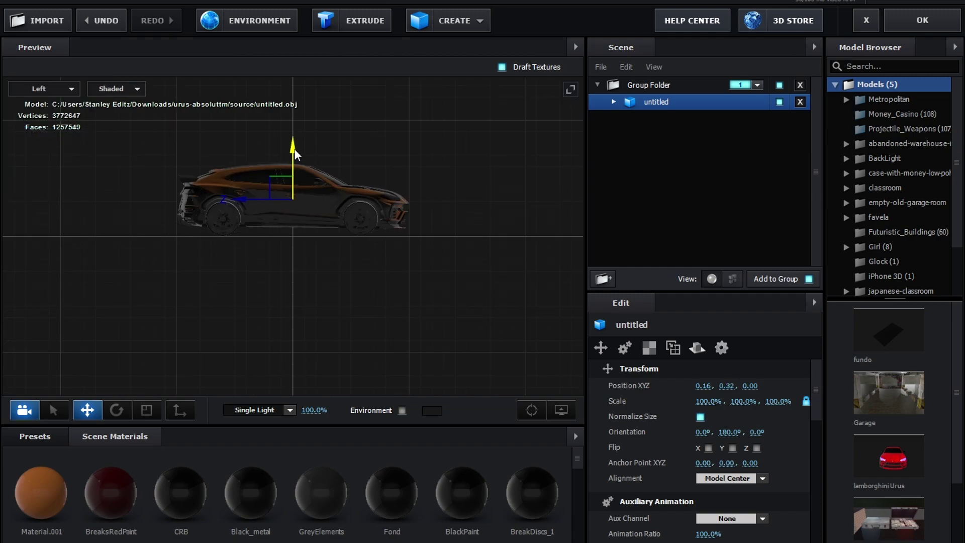
left_click_drag(293, 166, 296, 154)
left_click(50, 89)
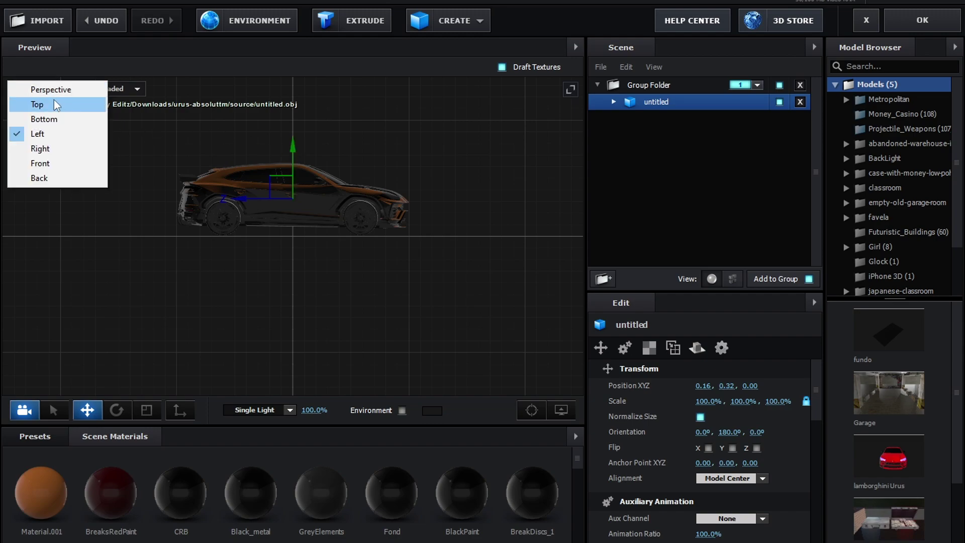
left_click(38, 89)
left_click_drag(327, 204, 388, 210)
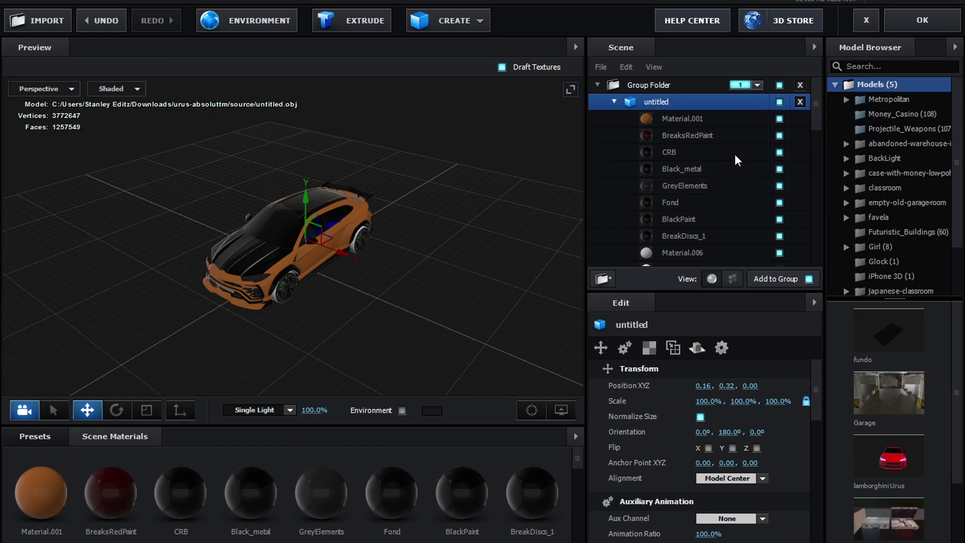
- Set Material.001's diffuse colour to orange-red for the car body
left_click(695, 117)
left_click(745, 352)
left_click(697, 347)
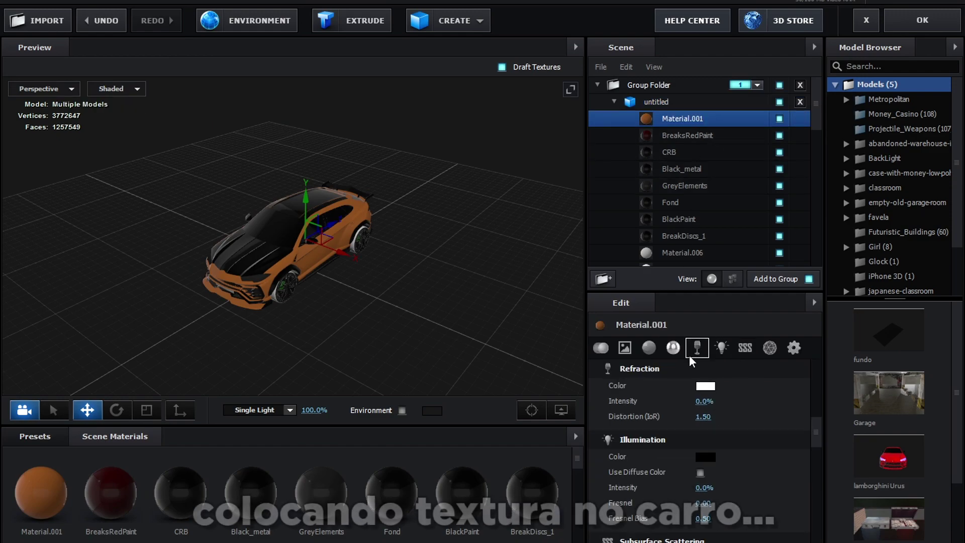
scroll(749, 402, "up", 5)
scroll(704, 375, "down", 2)
left_click(705, 370)
left_click(722, 368)
left_click(777, 368)
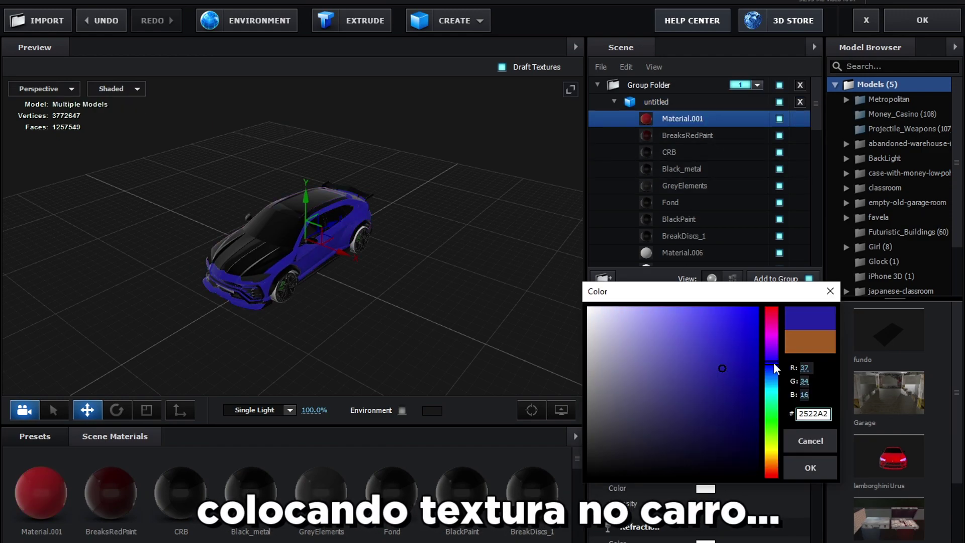
left_click(779, 465)
left_click(809, 468)
mouse_move(361, 296)
left_mouse_down()
mouse_move(418, 301)
mouse_move(334, 293)
left_mouse_up()
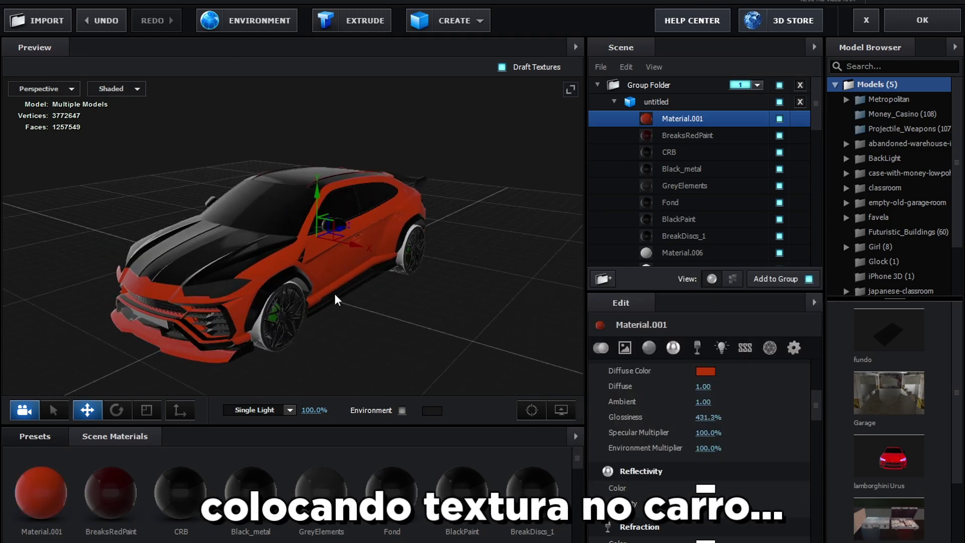
- Load the Fabric004_4K_Color texture into the CRB material's Normal Bump slot
left_click(669, 152)
left_click(754, 392)
left_click(754, 302)
left_click(918, 501)
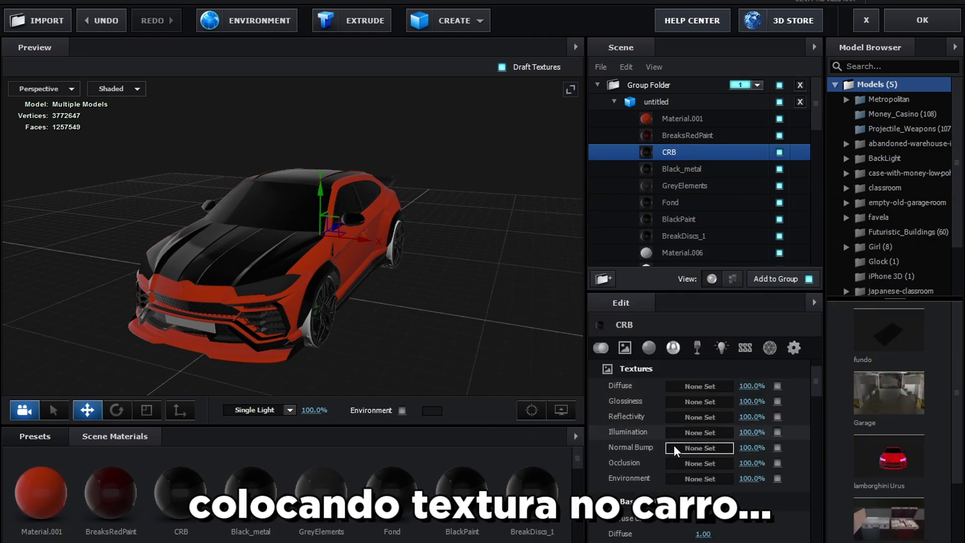
left_click(700, 491)
left_click(802, 301)
left_click(181, 17)
left_click(96, 111)
double_click(52, 78)
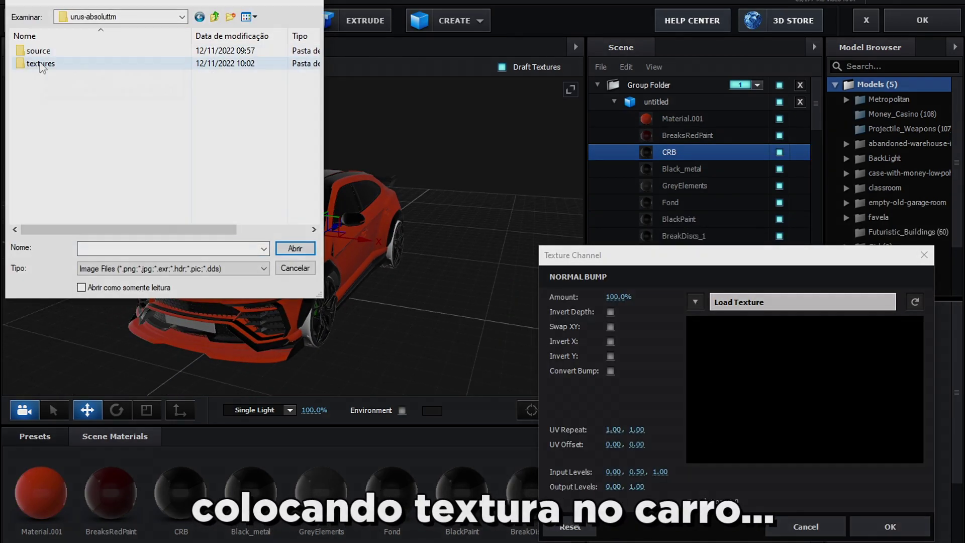
double_click(38, 64)
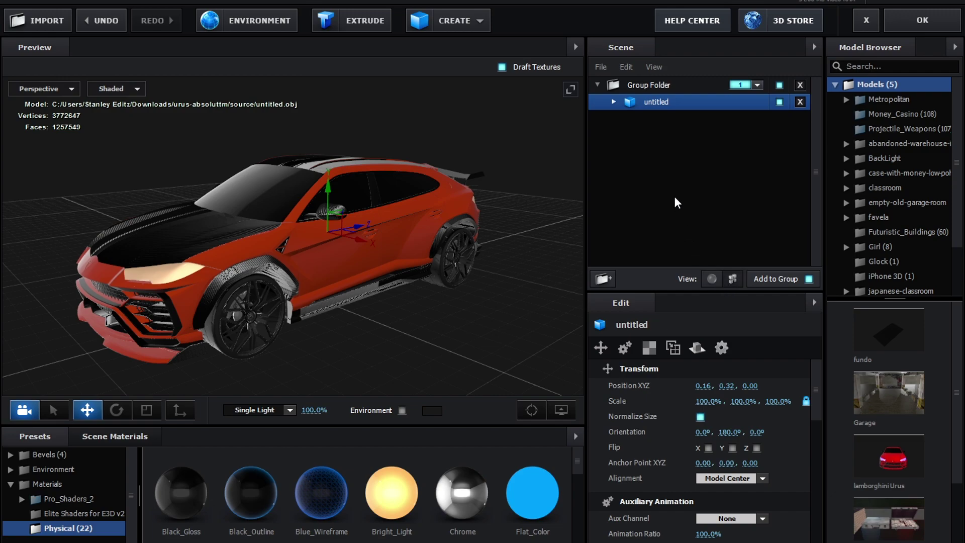
left_click(614, 102)
- Identify and select both wheel parts, untitled_45 and untitled_46
left_click(687, 134)
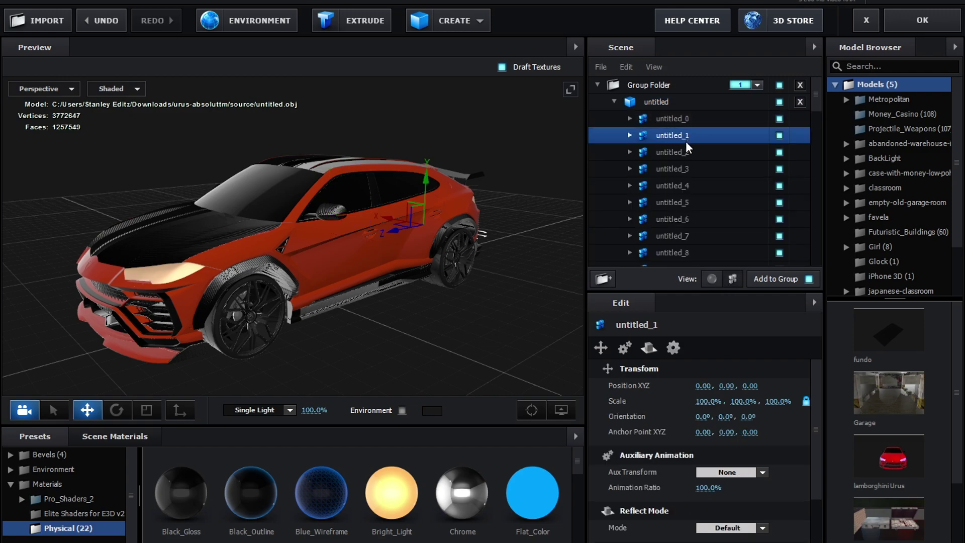
left_click(246, 301)
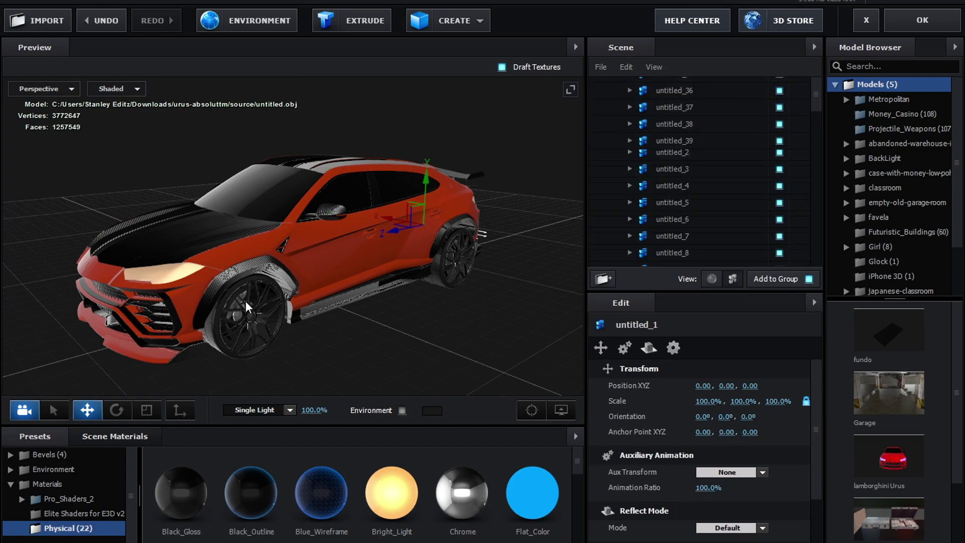
scroll(668, 237, "down", 3)
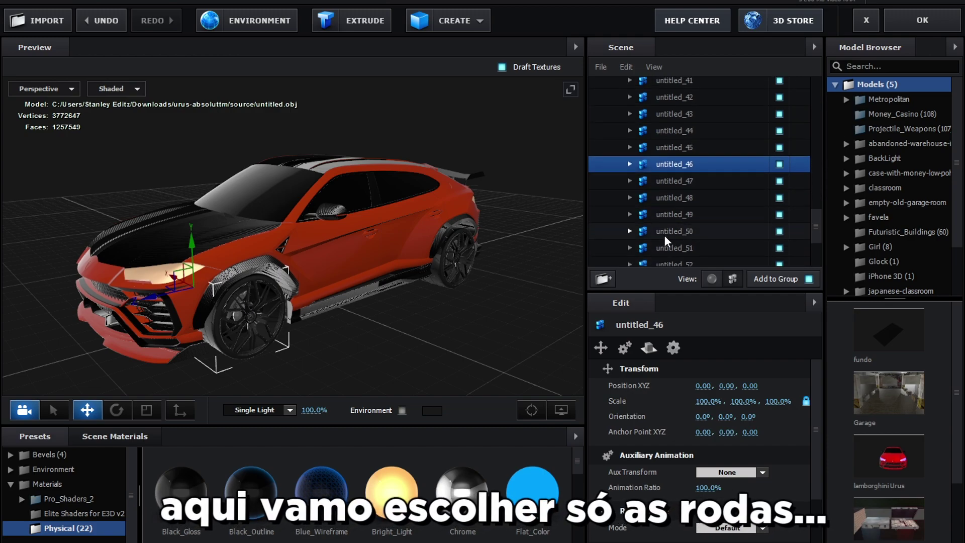
left_click(682, 179)
left_click(673, 167)
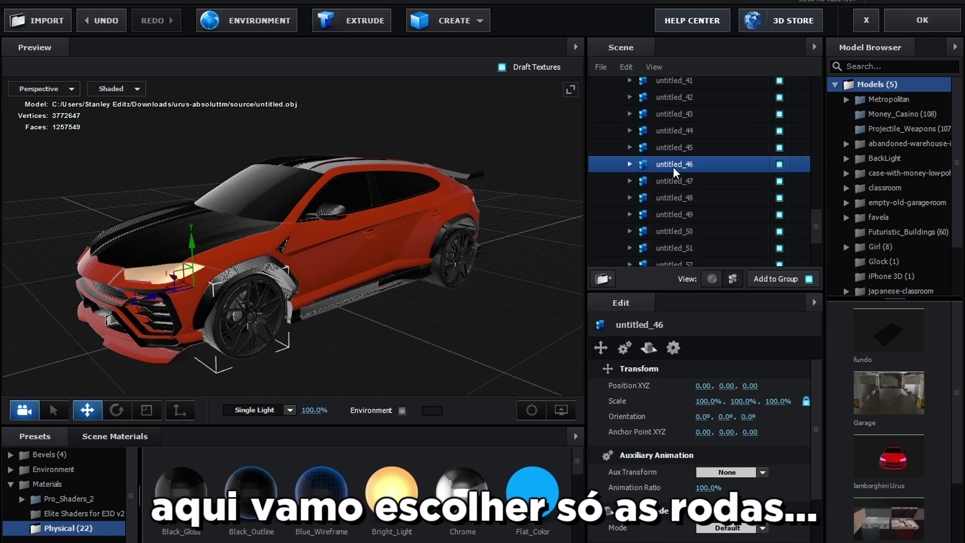
left_click(669, 148)
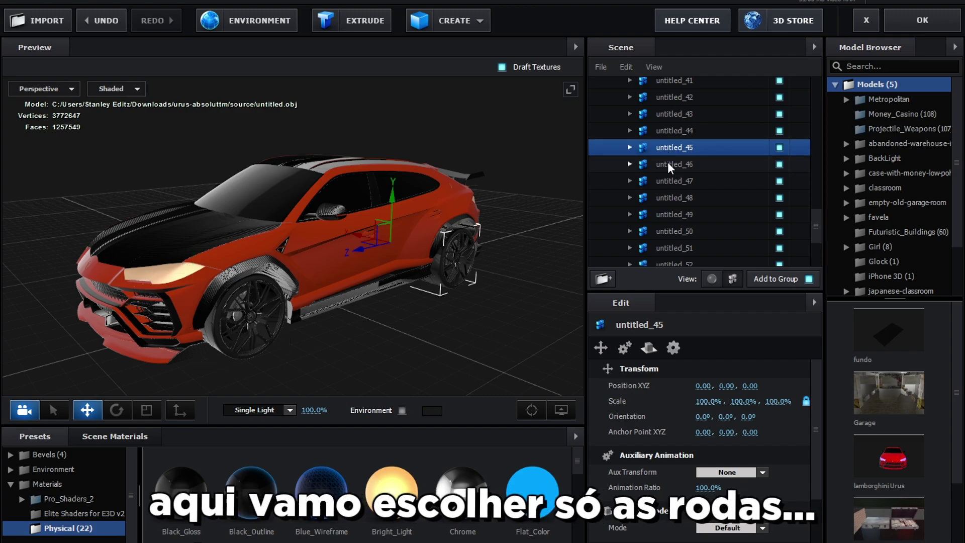
left_click(667, 162)
left_click(668, 147)
left_click(671, 164)
left_click(668, 147)
left_click(670, 159)
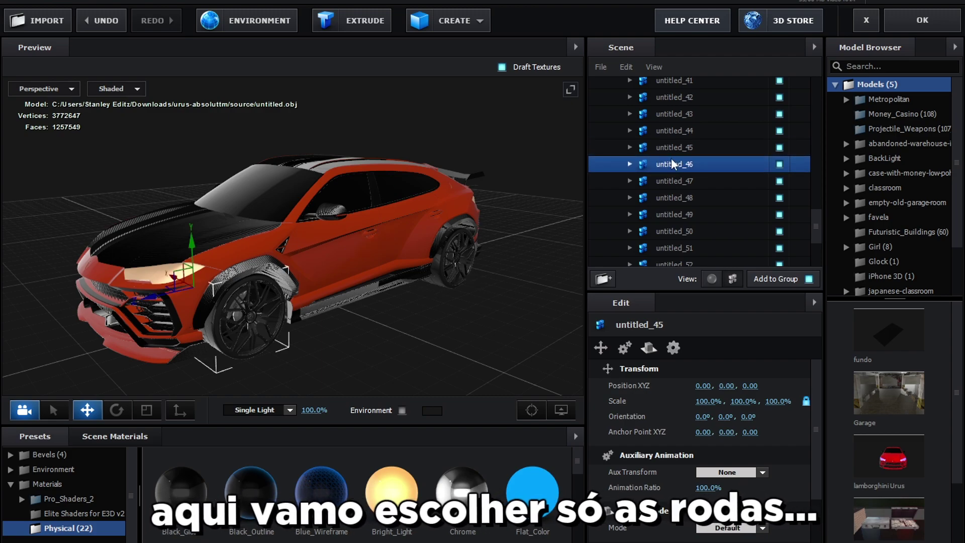
left_click(671, 147)
left_click(674, 161)
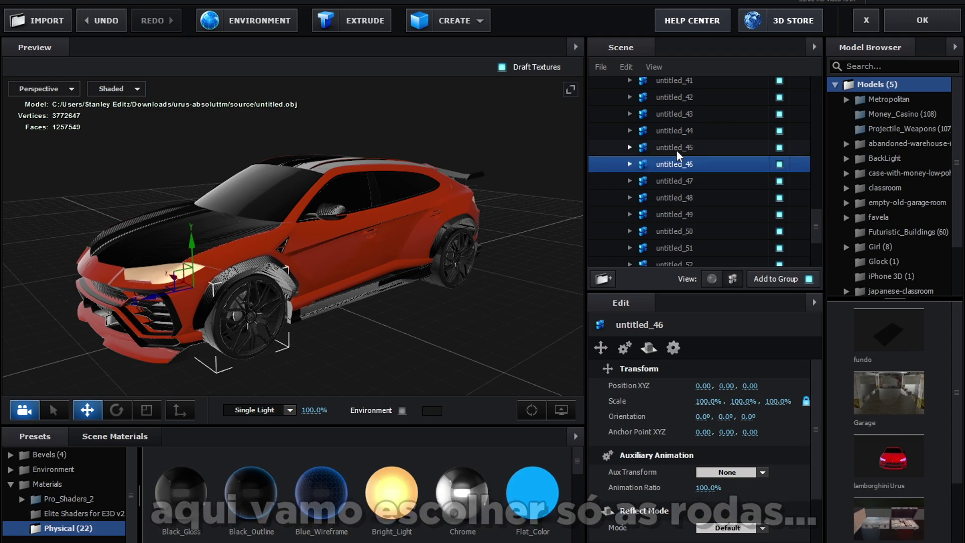
left_click(676, 149, "ctrl")
- Assign the selected wheels to Auxiliary Animation Channel 1
right_click(676, 148)
mouse_move(725, 174)
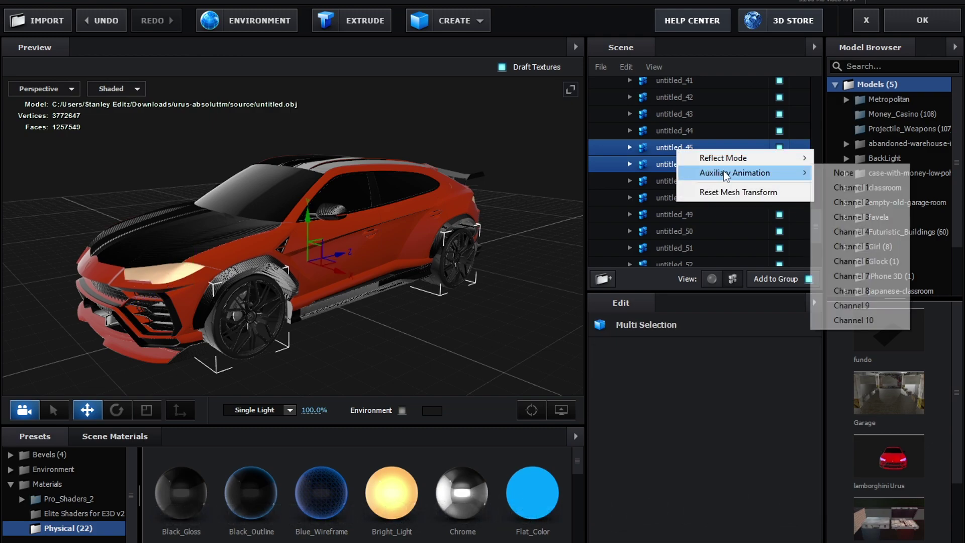
left_click(864, 191)
left_click(712, 278)
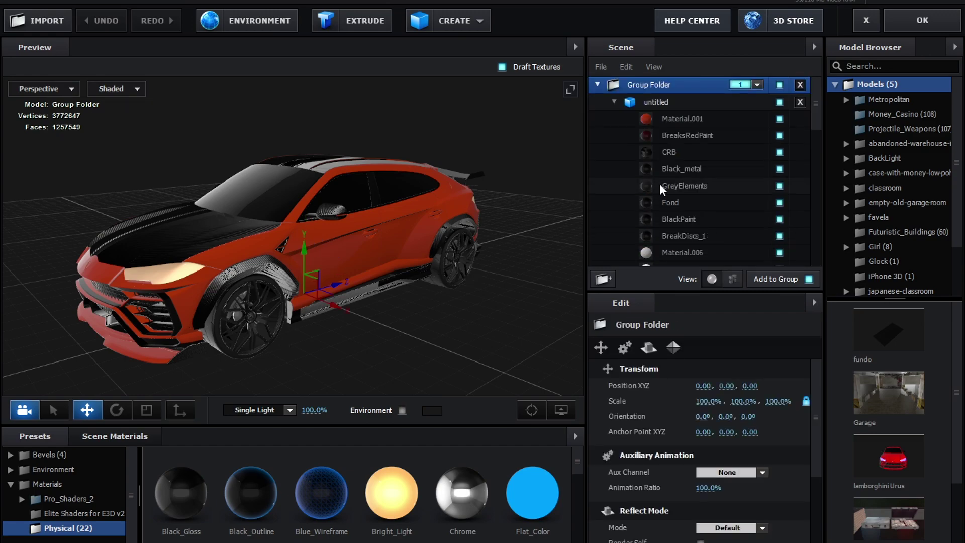
- Add street_layout_03 from the Metropolitan_No_Anim folder of the Model Browser to the scene
left_click(613, 102)
left_click_drag(451, 208, 489, 215)
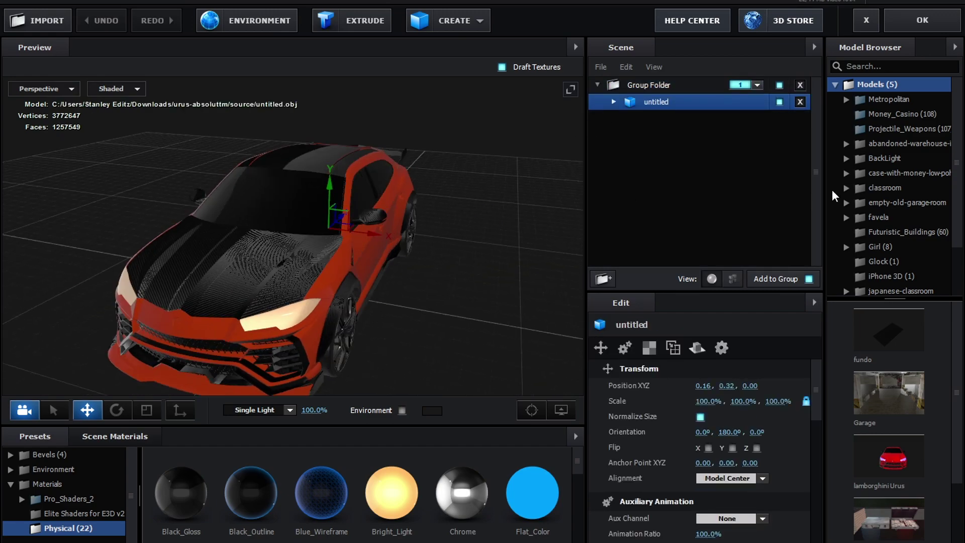
double_click(886, 89)
double_click(876, 85)
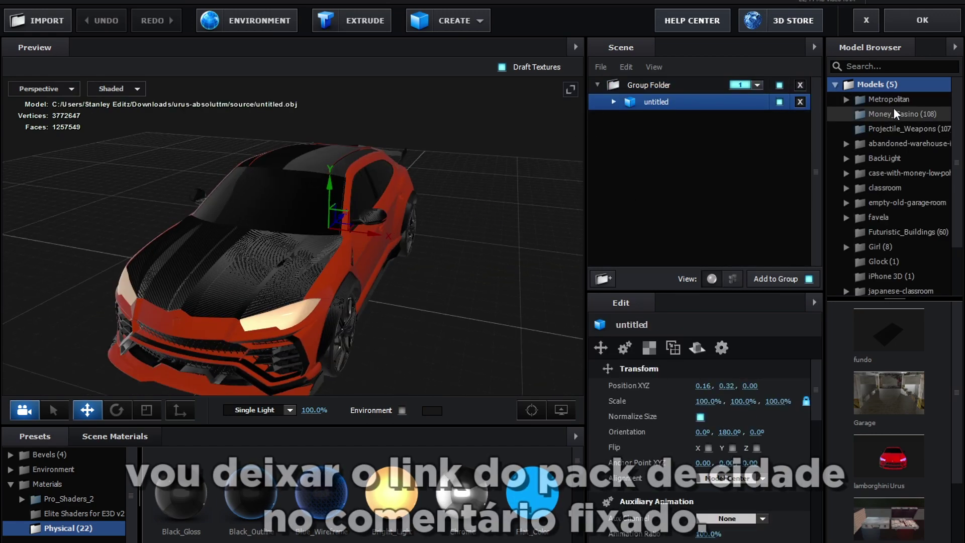
double_click(895, 99)
left_click(907, 142)
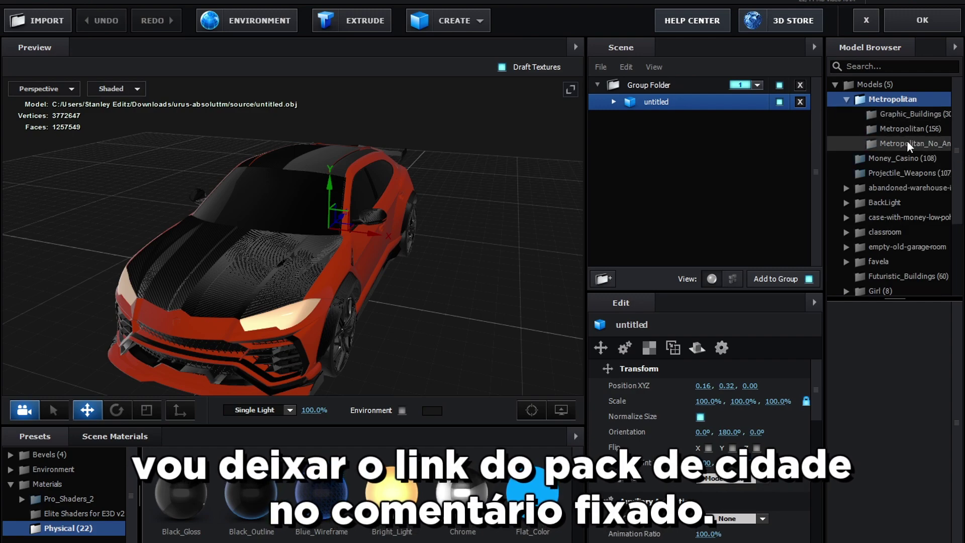
left_click_drag(956, 309, 937, 508)
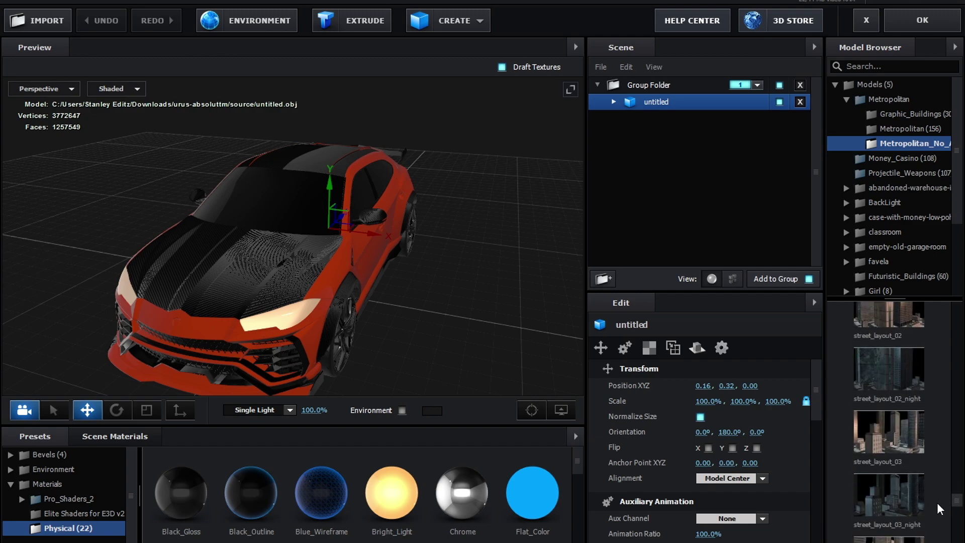
left_click(906, 395)
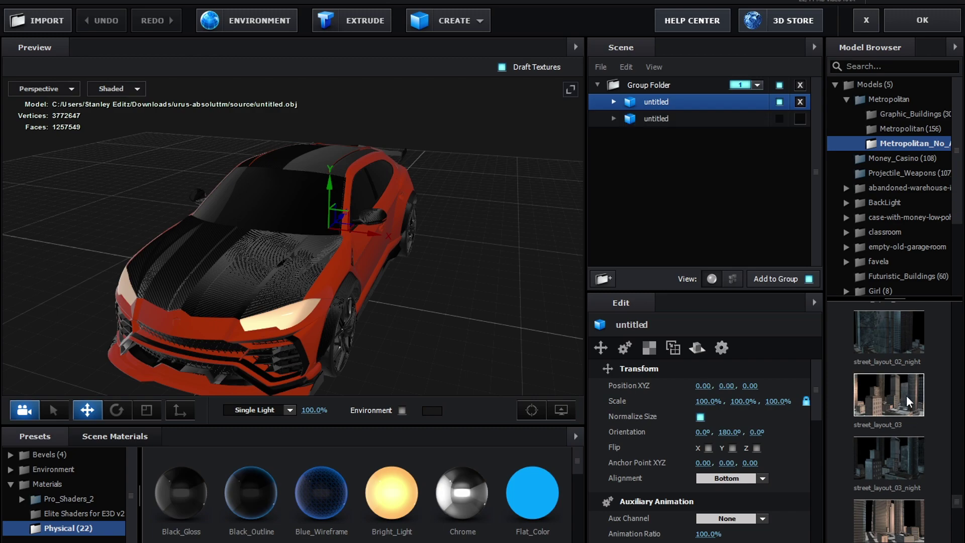
scroll(444, 258, "down", 3)
type("20")
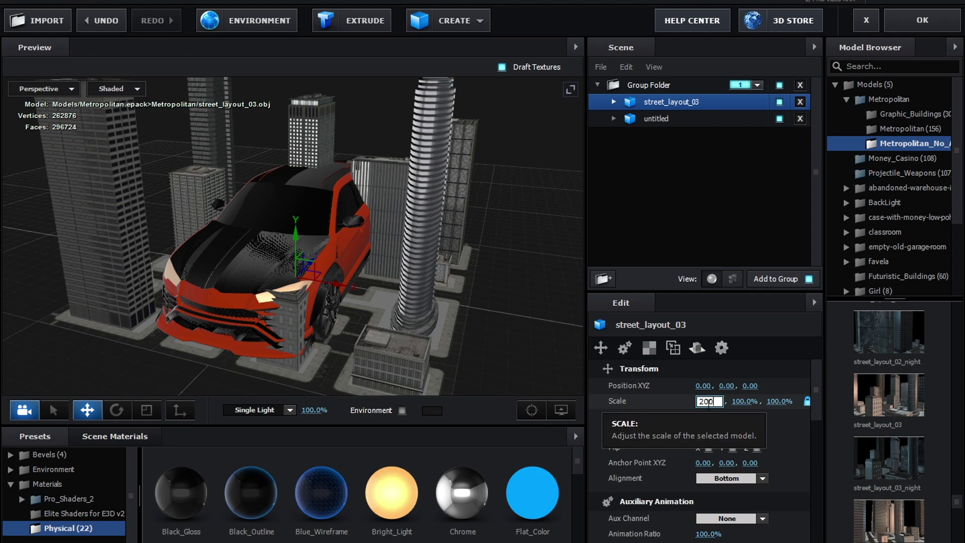
- Scale the city to 2000% and shift it sideways to line up the street
type("0")
key("Return")
left_click_drag(360, 325, 525, 249)
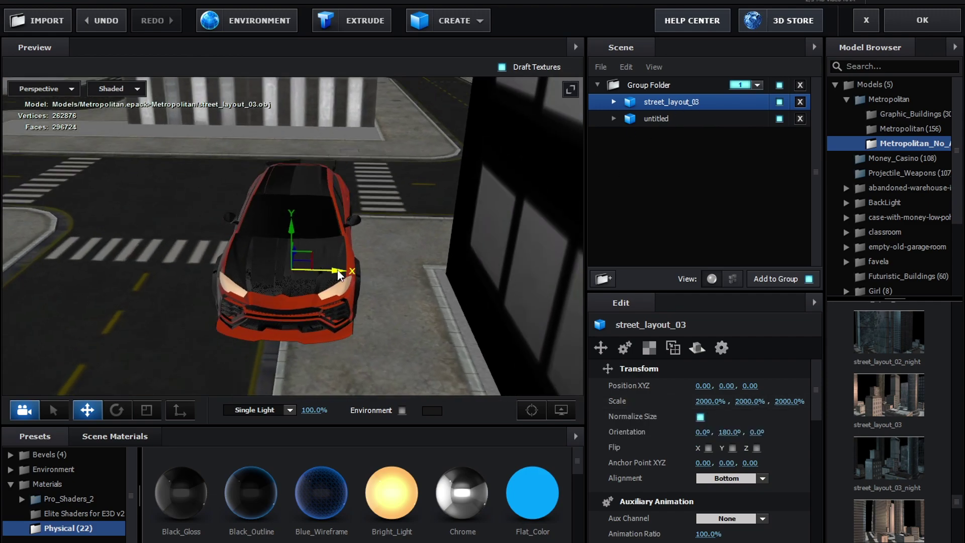
left_click_drag(337, 270, 414, 264)
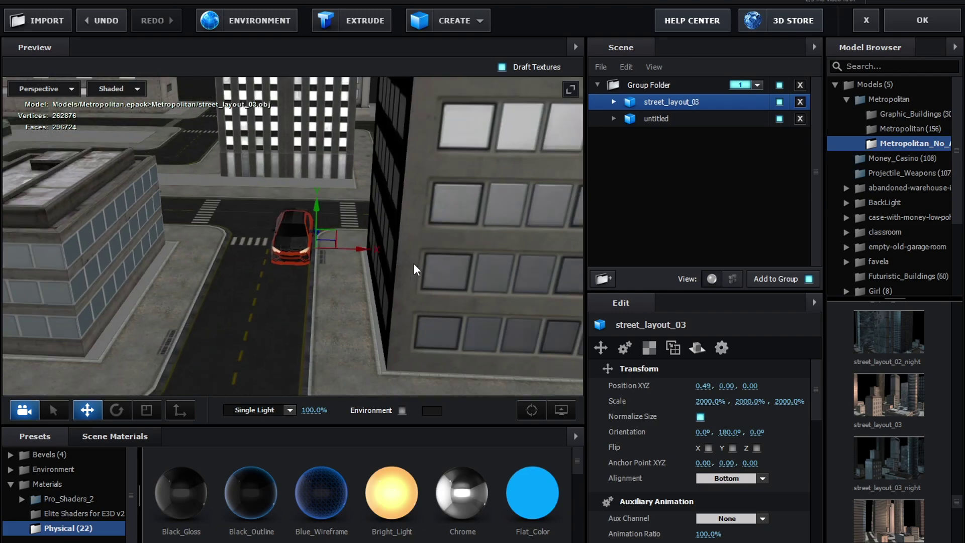
scroll(414, 263, "down", 2)
scroll(414, 263, "down", 3)
scroll(415, 264, "down", 3)
scroll(415, 264, "down", 1)
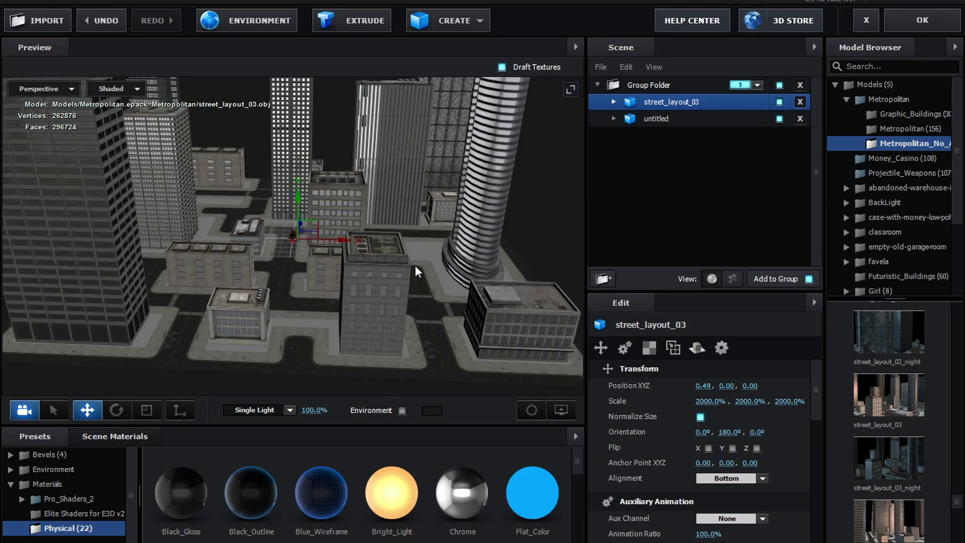
scroll(414, 265, "up", 2)
scroll(415, 265, "up", 2)
scroll(417, 264, "up", 2)
scroll(418, 264, "up", 2)
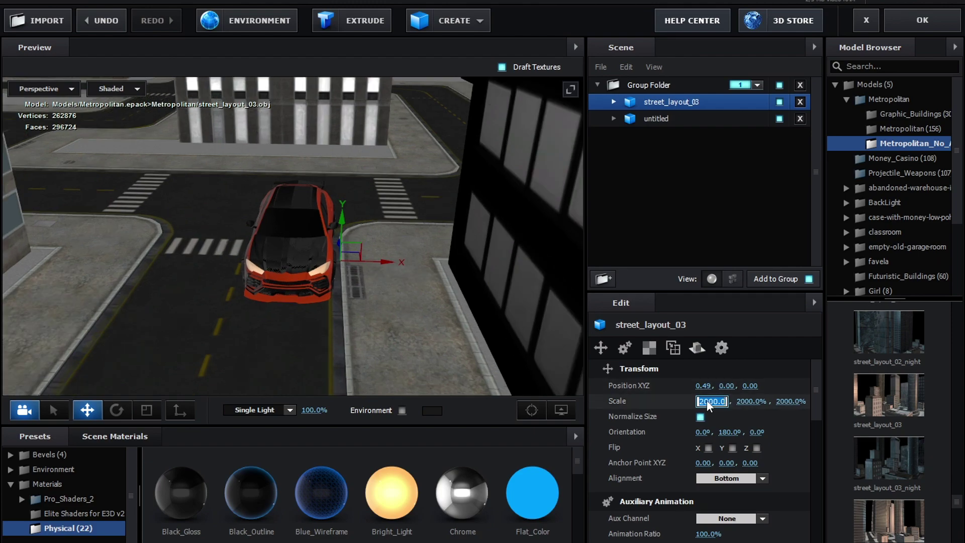
- Keep the car's scale at 100%
left_click(662, 118)
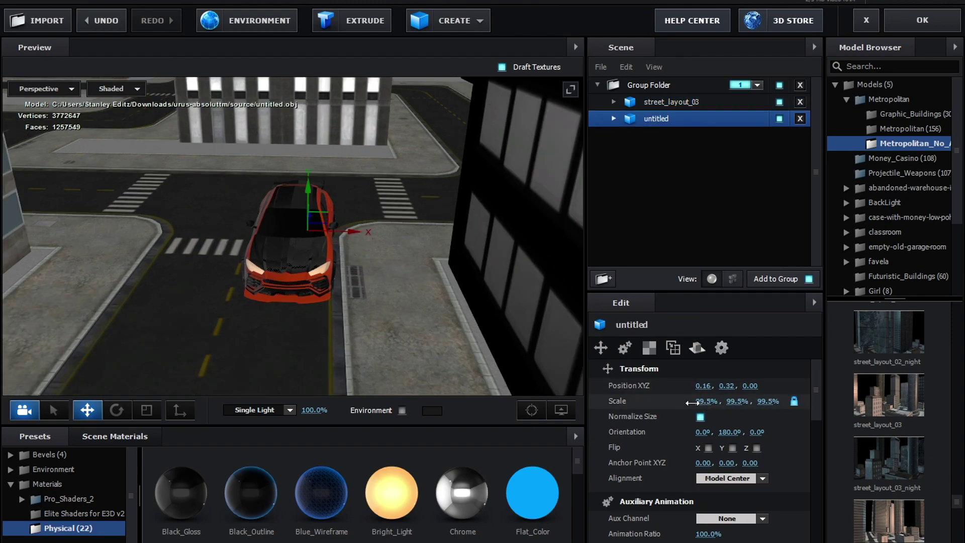
left_click_drag(693, 402, 673, 406)
type("1")
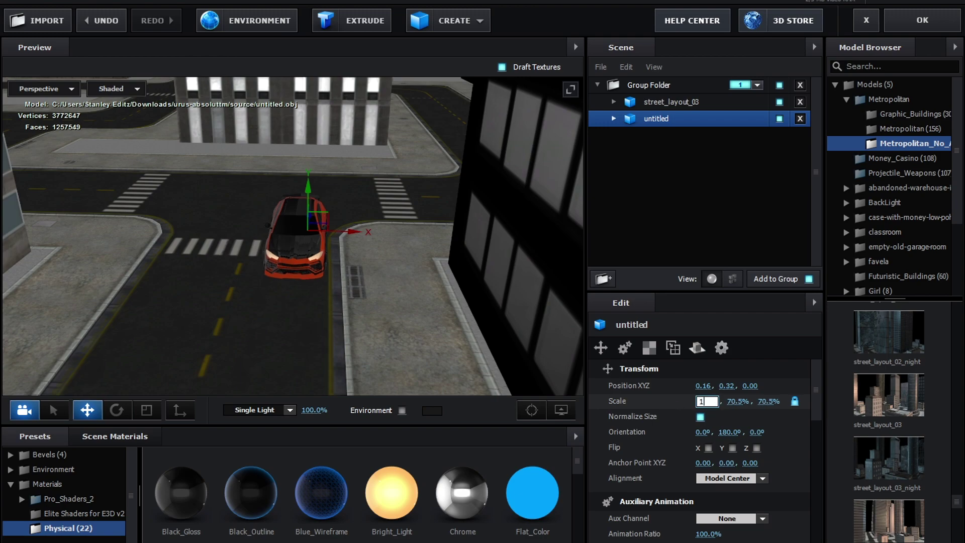
type("00")
key("Return")
- Scale street_layout_03 to 3000% and slide it along X to 0.79
key("Up")
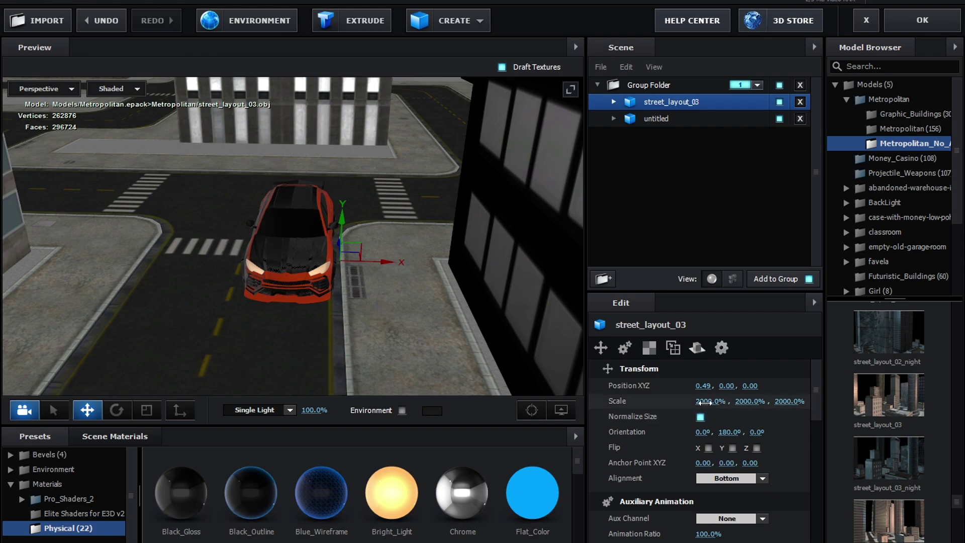
key("Return")
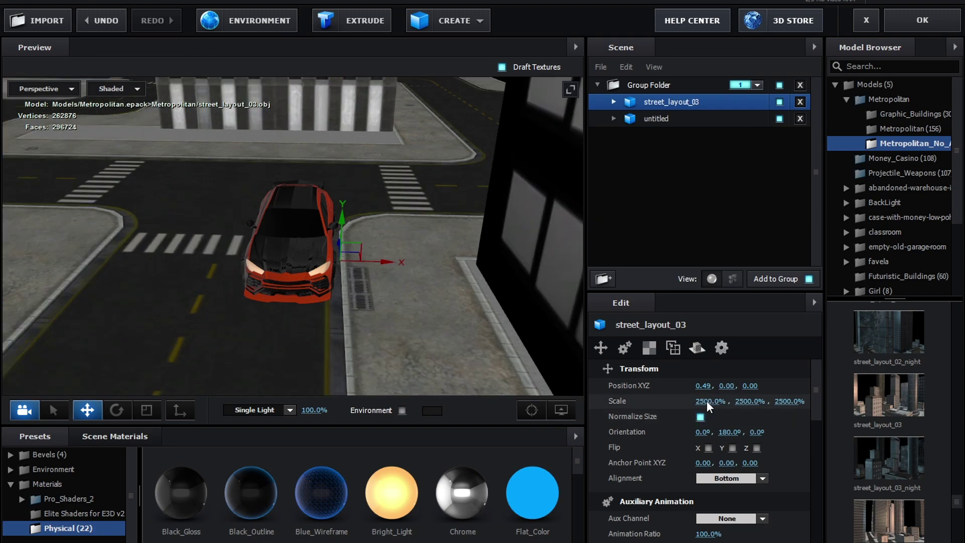
left_click(708, 400)
type("3000")
key("Return")
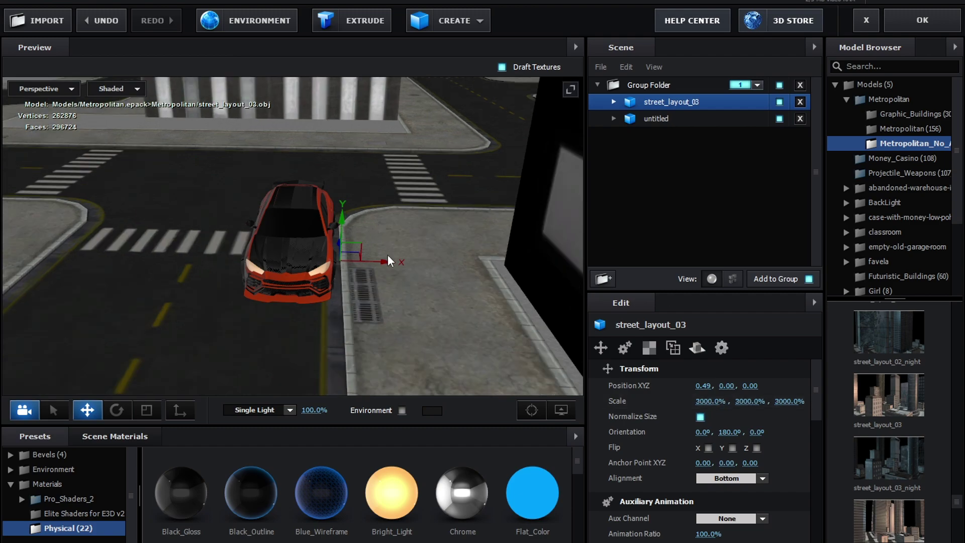
mouse_move(384, 259)
left_mouse_down()
mouse_move(530, 271)
mouse_move(333, 267)
mouse_move(490, 267)
mouse_move(480, 268)
left_mouse_up()
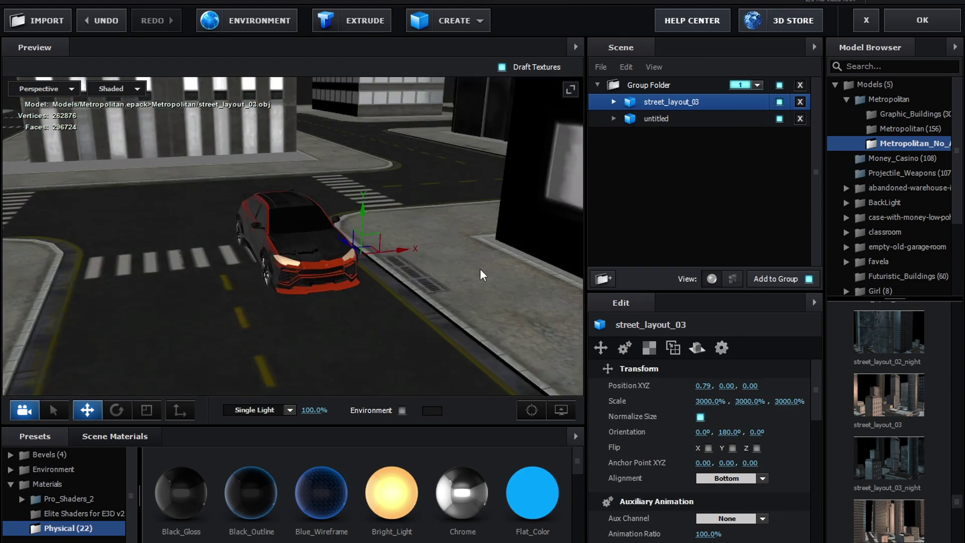
- Enable Environment lighting and apply a Basic_2K environment map preset
left_click(401, 411)
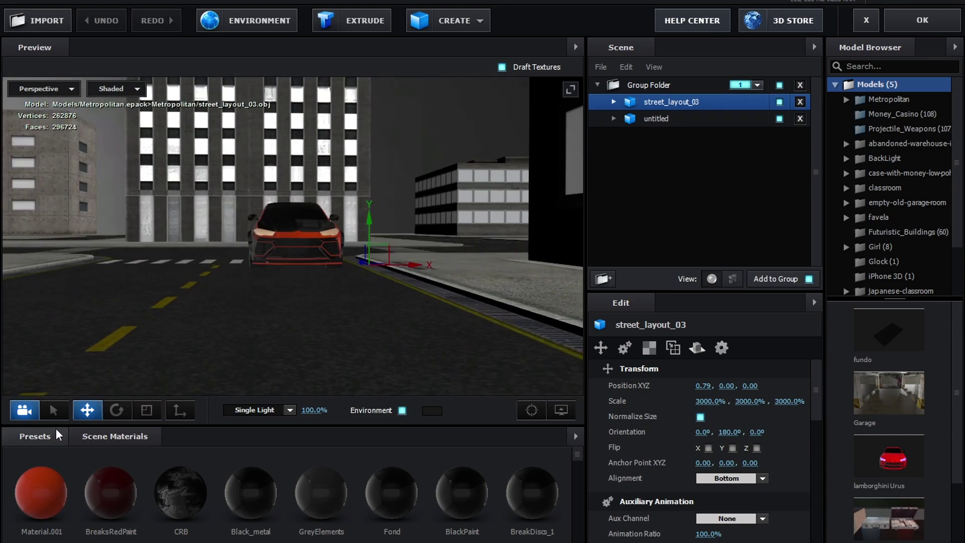
left_click(50, 435)
left_click(67, 470)
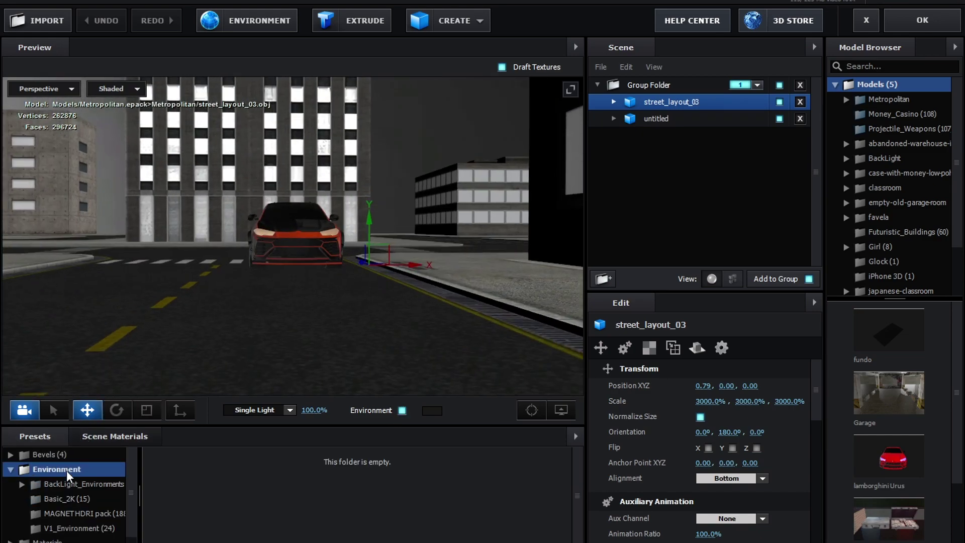
left_click(80, 498)
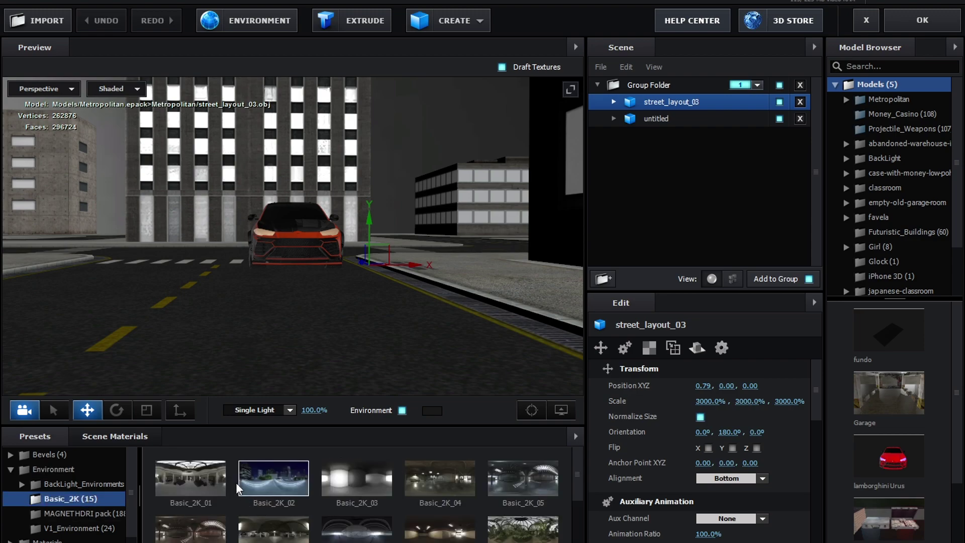
left_click(209, 481)
left_click_drag(307, 315, 314, 312)
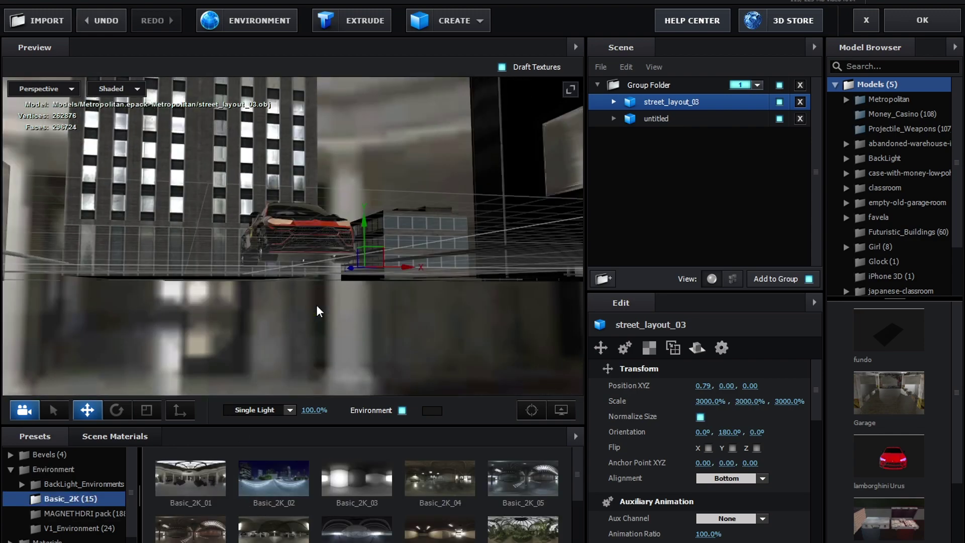
left_click(263, 481)
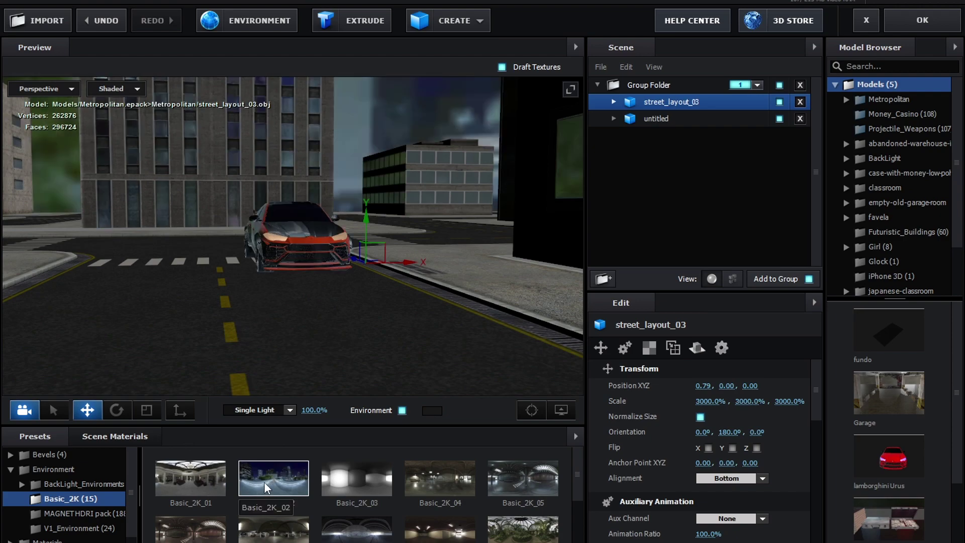
mouse_move(336, 344)
left_mouse_down()
mouse_move(346, 361)
mouse_move(397, 324)
left_mouse_up()
left_click(190, 489)
- Put street_layout_03 on Auxiliary Animation Channel 2 and close Scene Setup
right_click(664, 103)
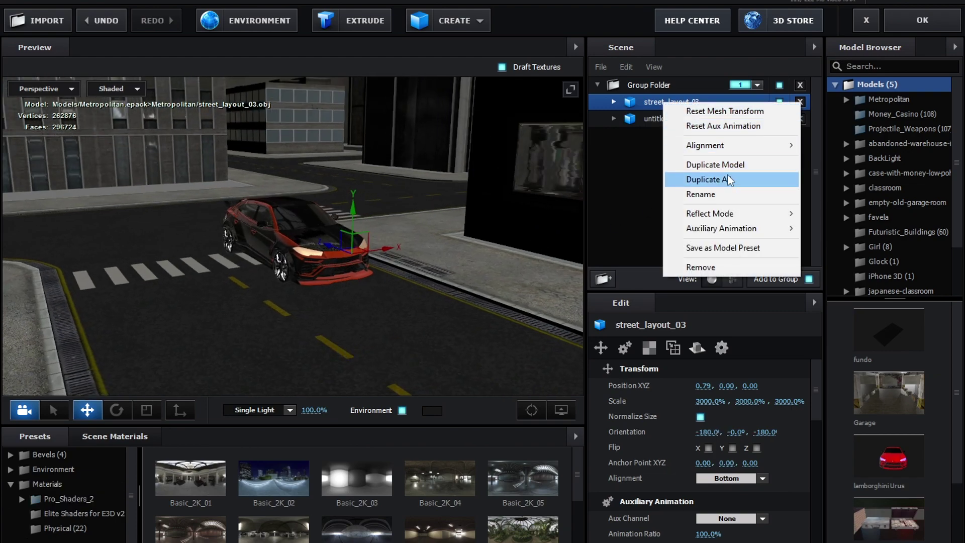
mouse_move(732, 228)
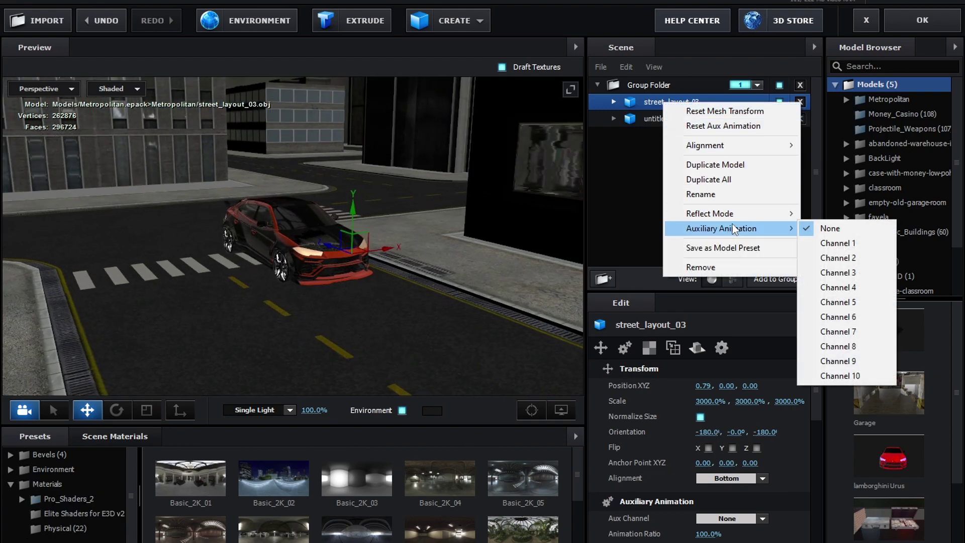
left_click(838, 258)
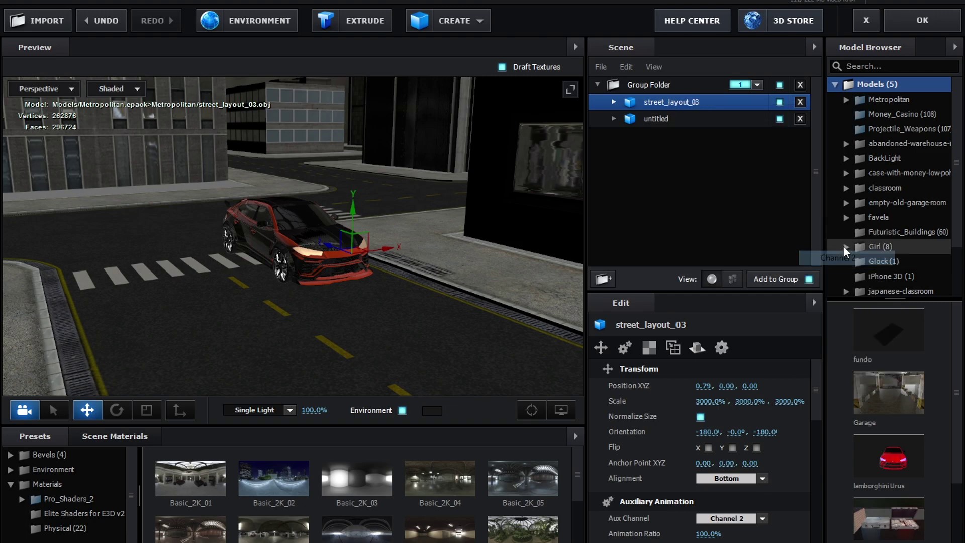
left_click(919, 29)
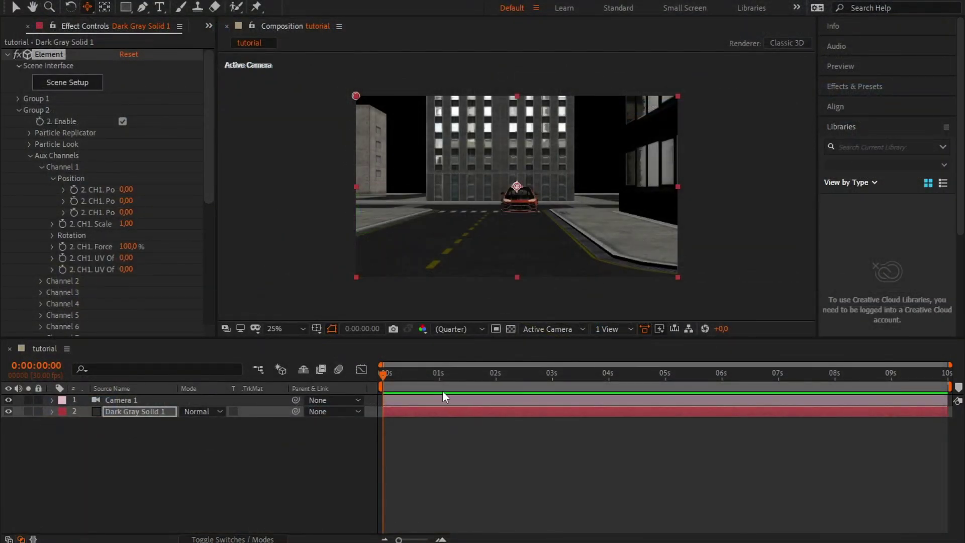
- Expand Group 1's Aux Channels to Channel 2 and test its Y and Z positions
left_click(19, 109)
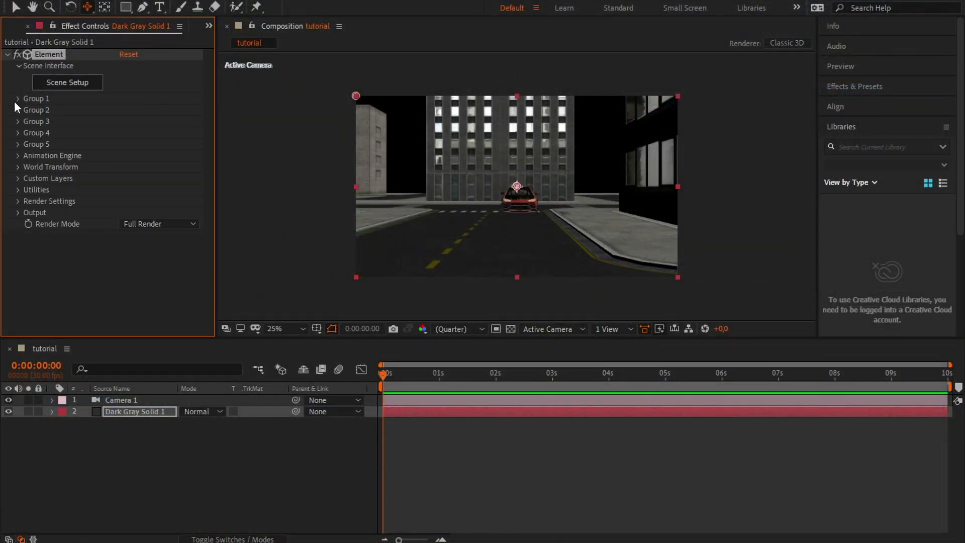
left_click(18, 99)
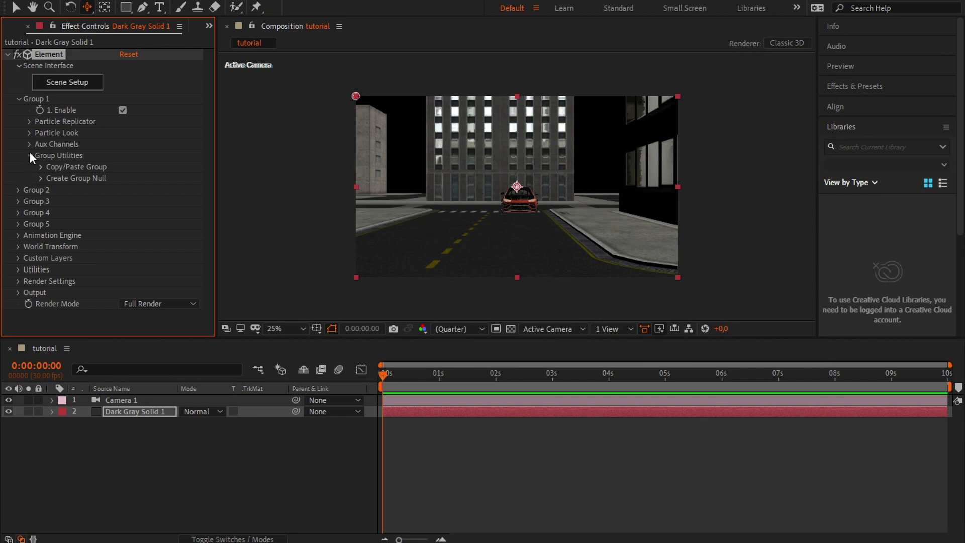
left_click(28, 144)
left_click(40, 168)
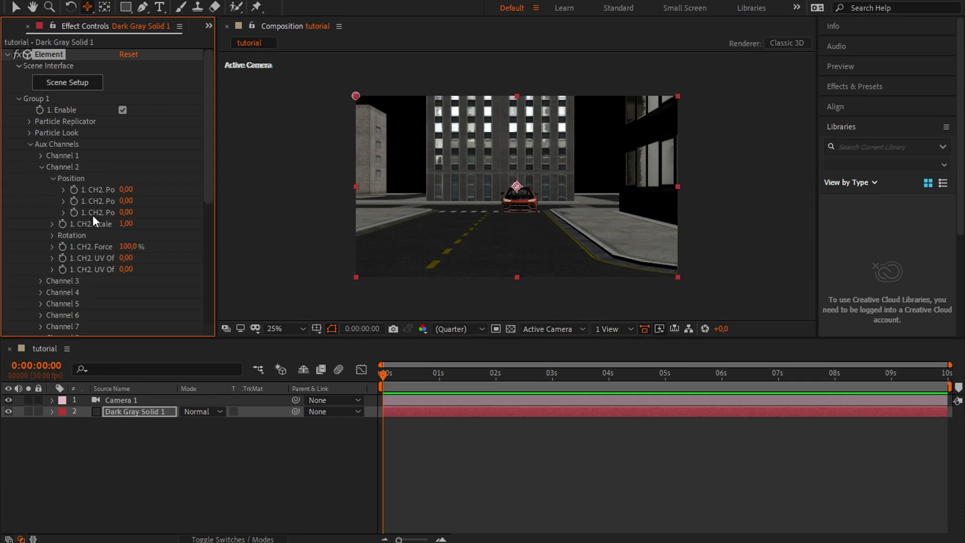
left_click_drag(169, 209, 166, 215)
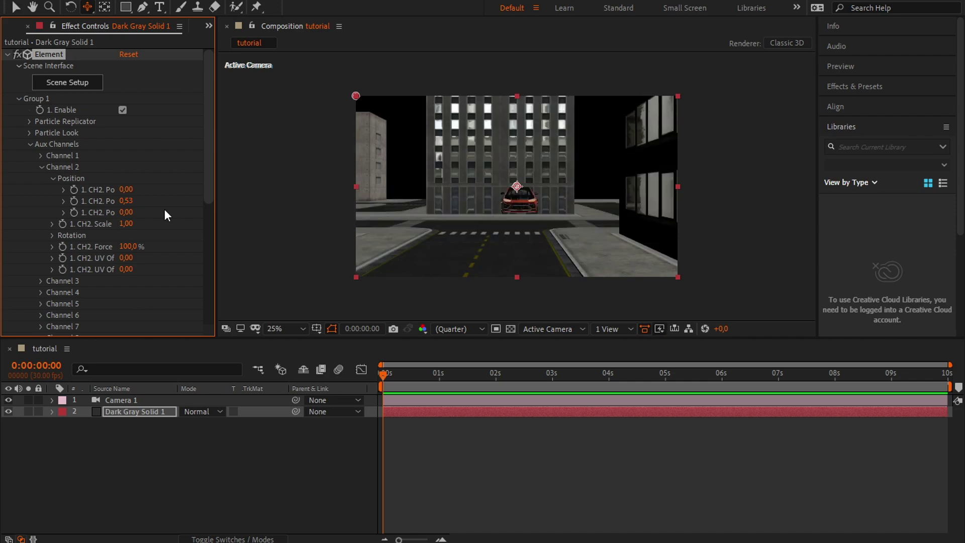
mouse_move(126, 190)
left_mouse_down()
mouse_move(131, 212)
mouse_move(159, 222)
left_mouse_up()
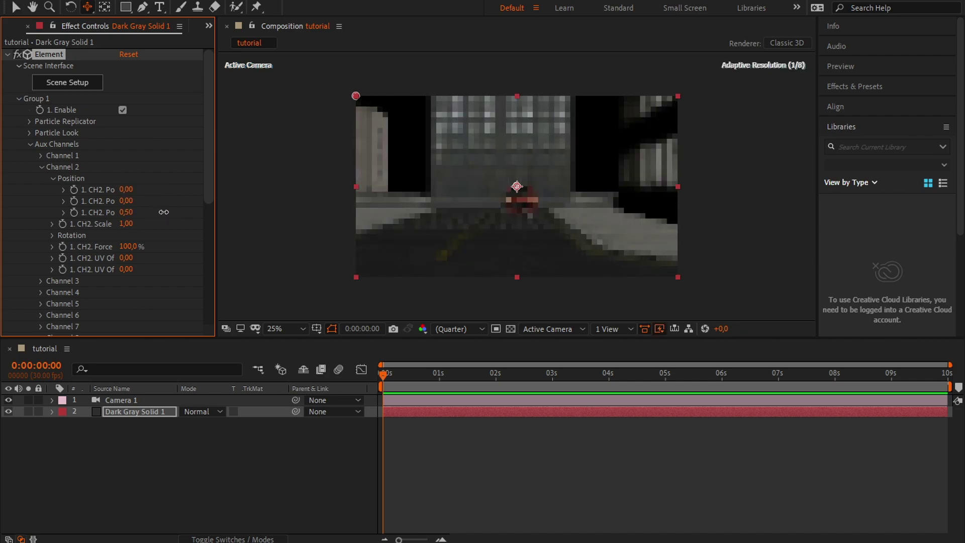
- Keyframe Channel 2's Z position from 0 at the start to 15
left_click(75, 214)
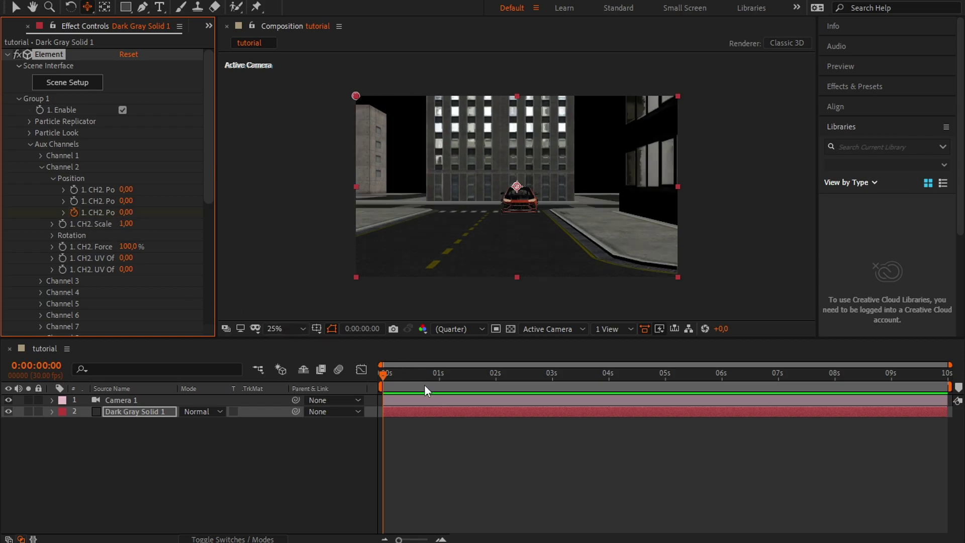
key("u")
left_click(875, 378)
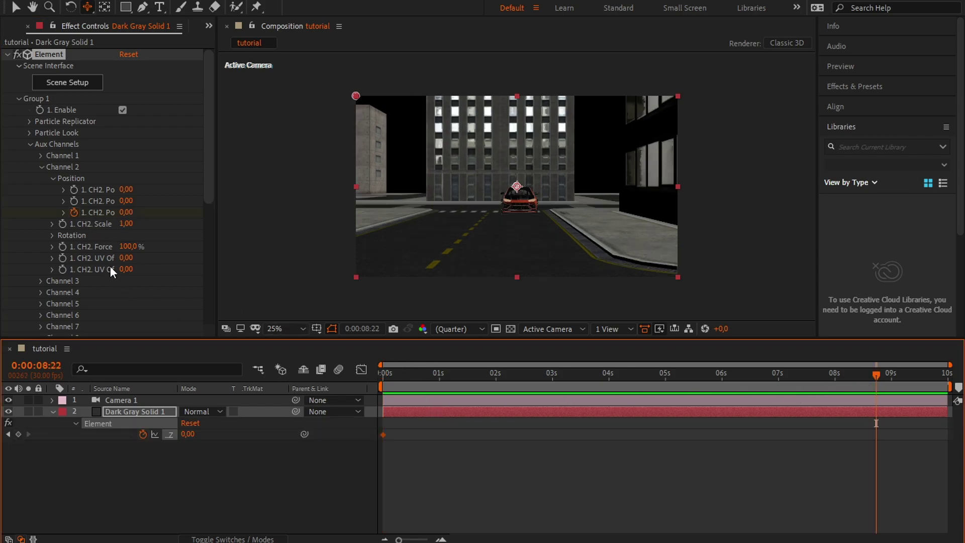
left_click(132, 213)
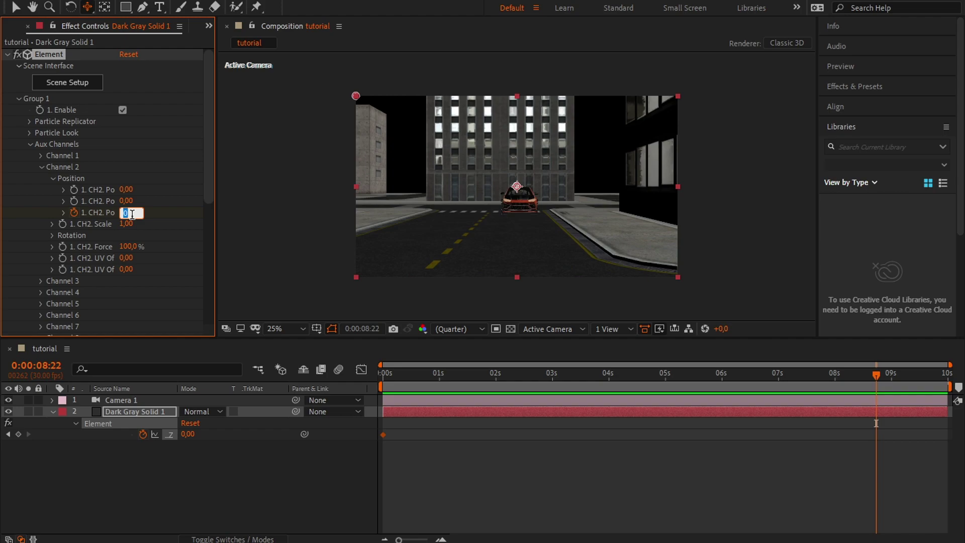
type("20")
key("Return")
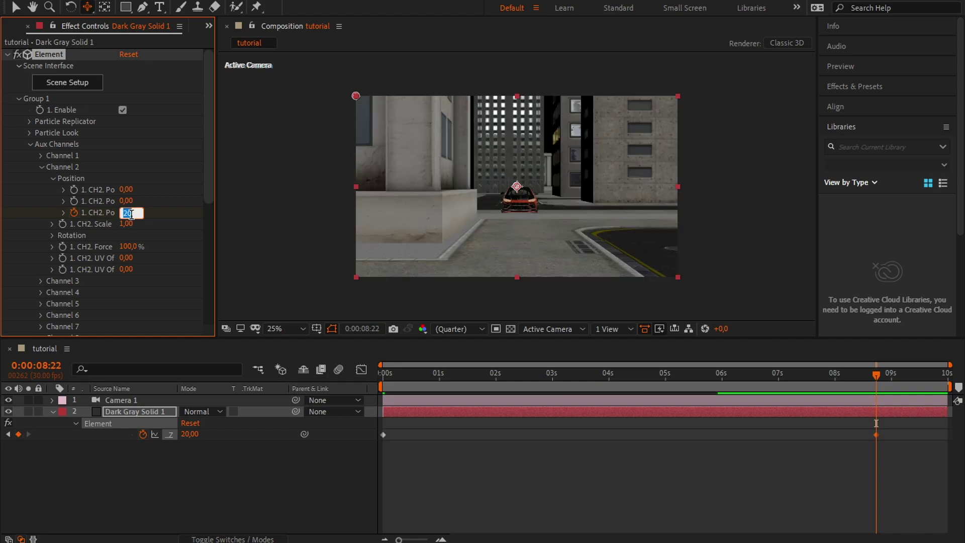
type("15")
key("Return")
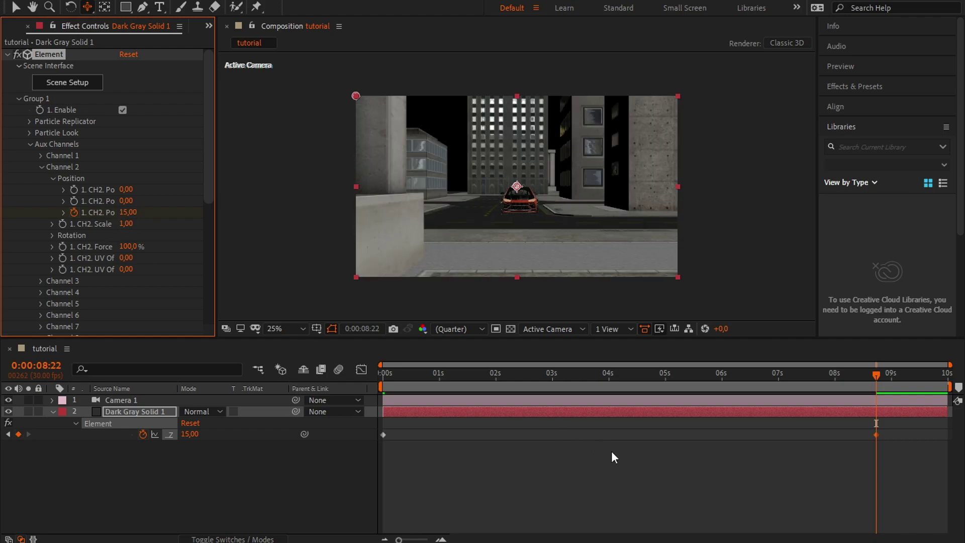
- Move the end Z keyframe to 10 seconds, easy-ease both keys, and preview the street move
left_click(614, 458)
left_click_drag(877, 435, 945, 436)
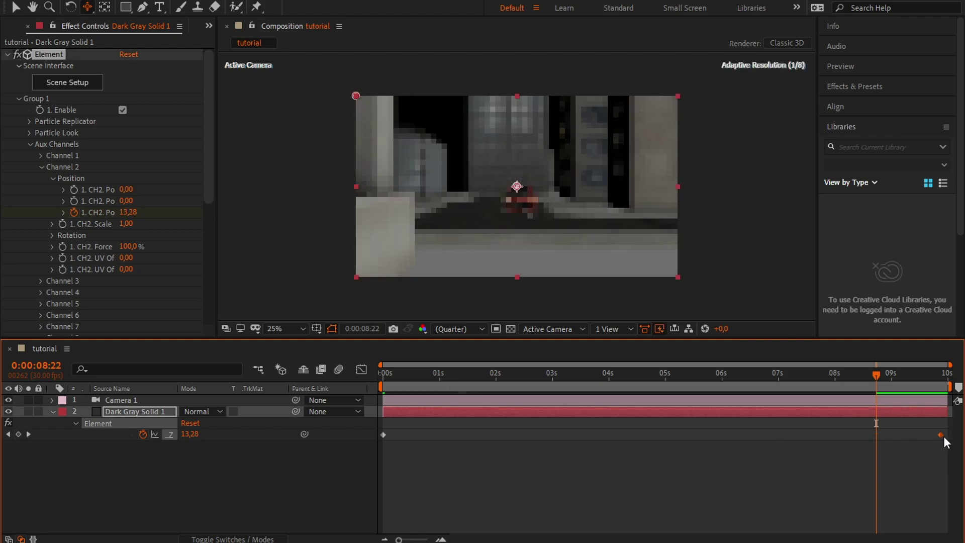
left_click(171, 434)
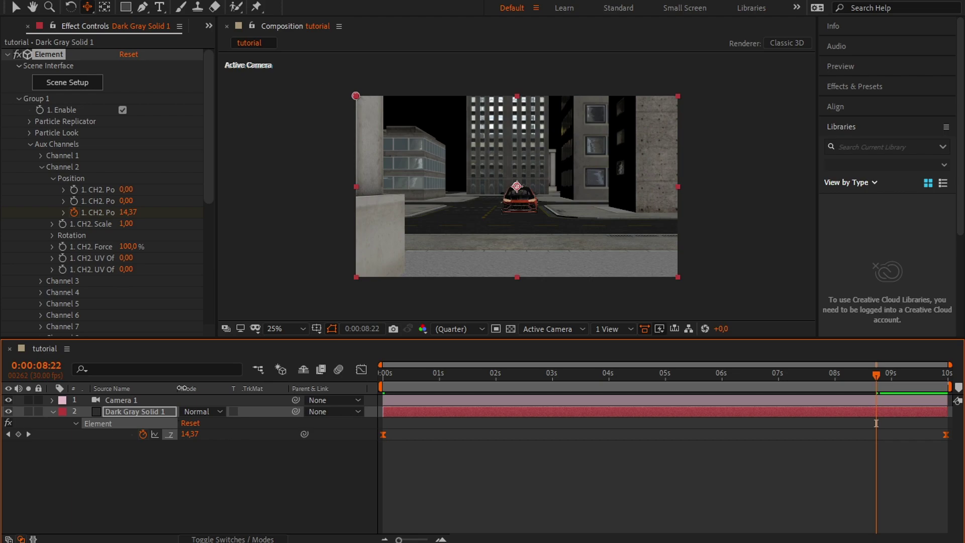
left_click_drag(181, 388, 203, 388)
left_click(542, 483)
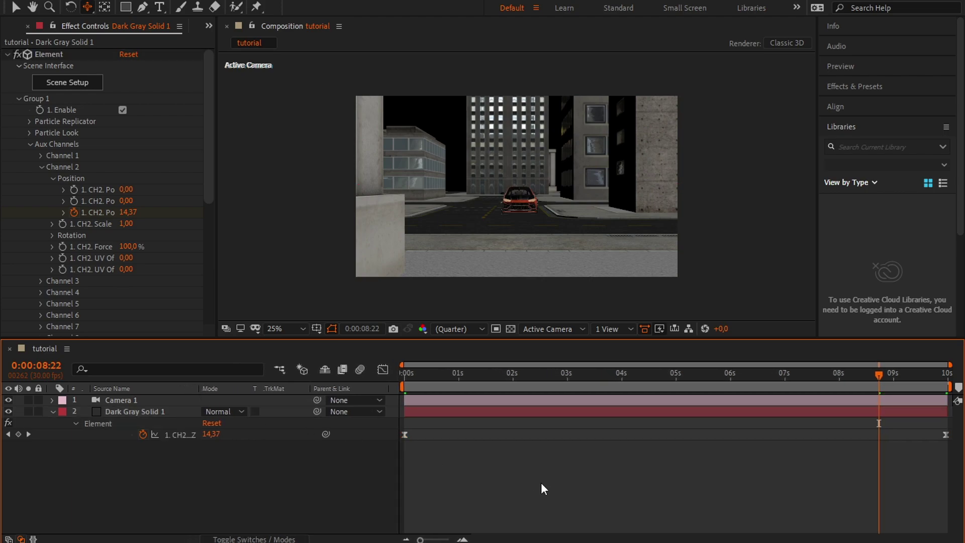
key("space")
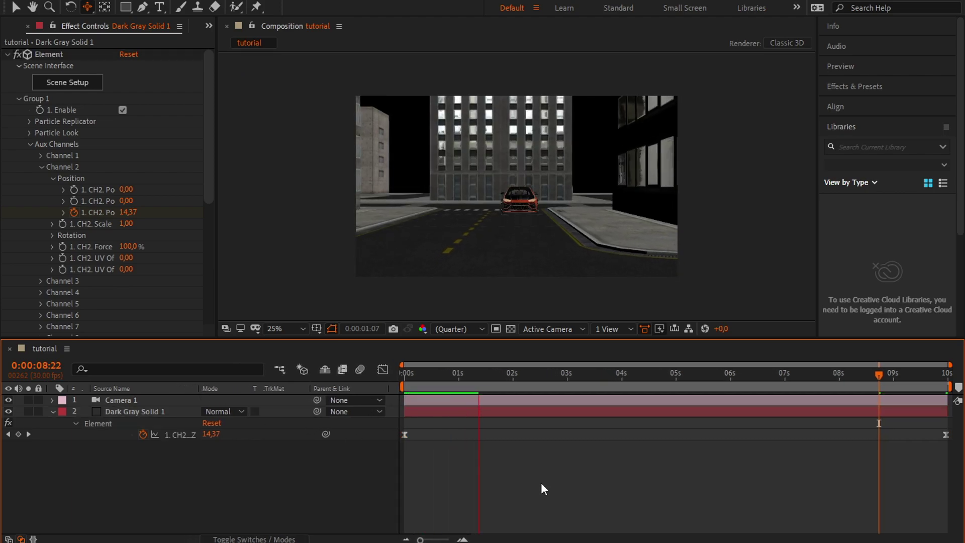
- Add a new Null 1 layer and enlarge the timeline with switch columns shown
right_click(453, 455)
mouse_move(623, 309)
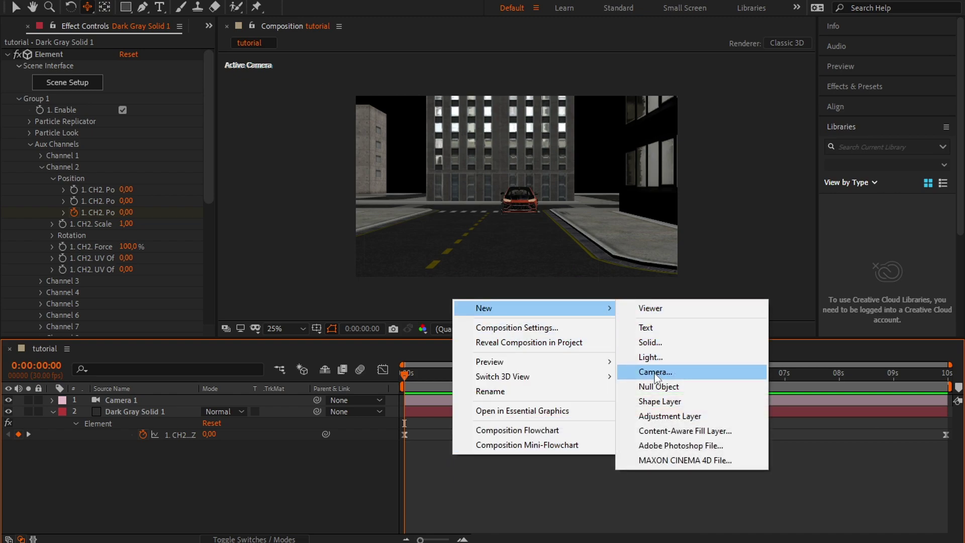
left_click(658, 386)
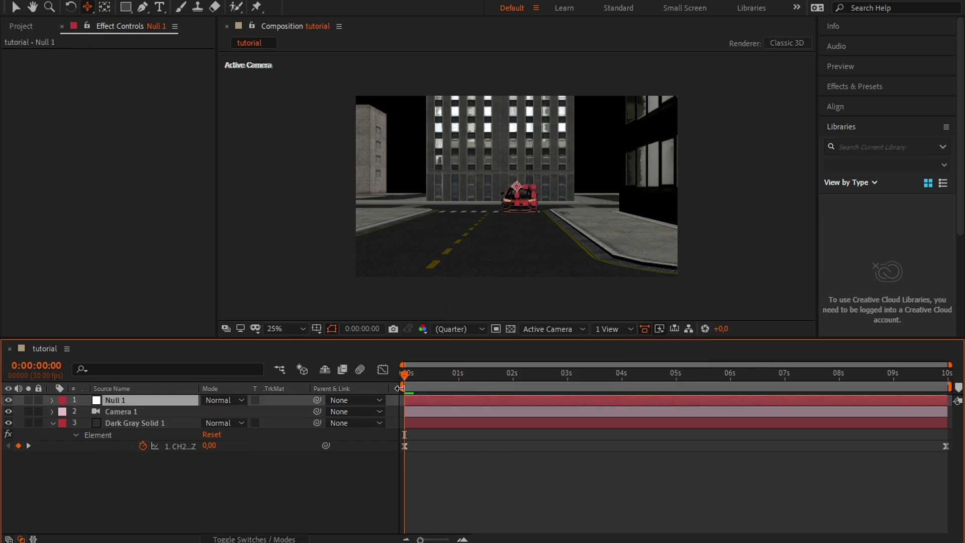
left_click(288, 538)
left_click(457, 472)
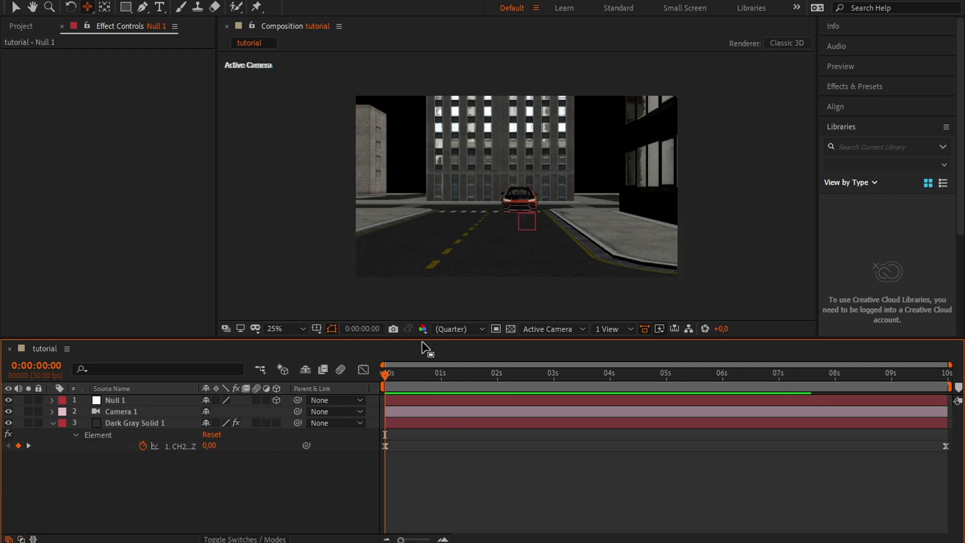
left_click_drag(421, 339, 403, 295)
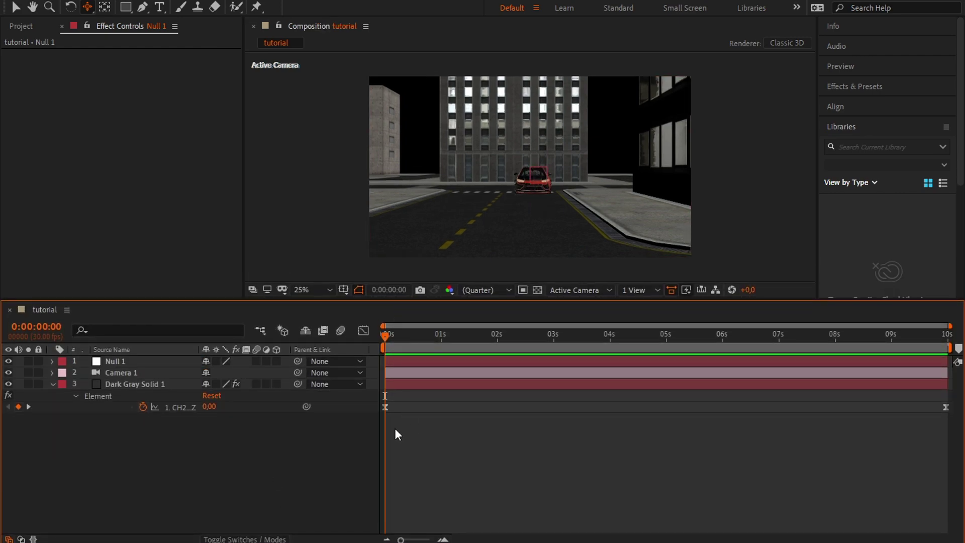
- Make Null 1 a 3D layer, duplicate it, and parent Camera 1 to the fifth null
left_click(407, 363)
left_click(276, 361)
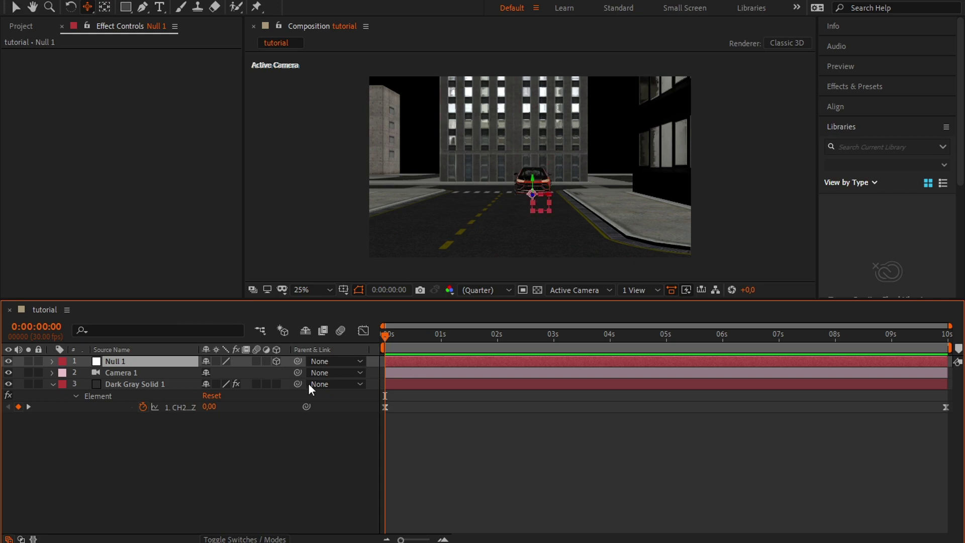
key("ctrl+d")
key("ctrl+d")
key("ctrl+d")
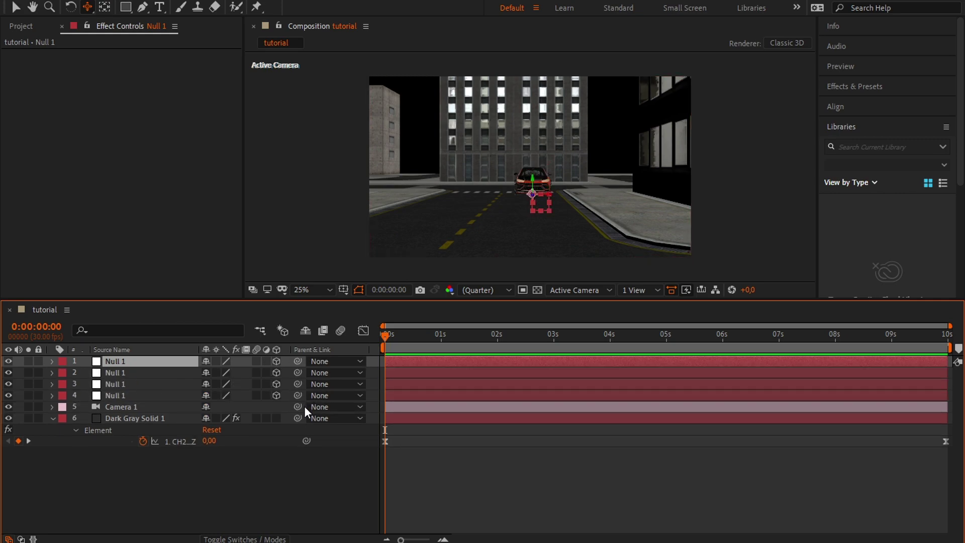
key("ctrl+d")
mouse_move(297, 418)
left_mouse_down()
mouse_move(270, 405)
mouse_move(285, 394)
mouse_move(285, 361)
left_mouse_up()
left_click(397, 406)
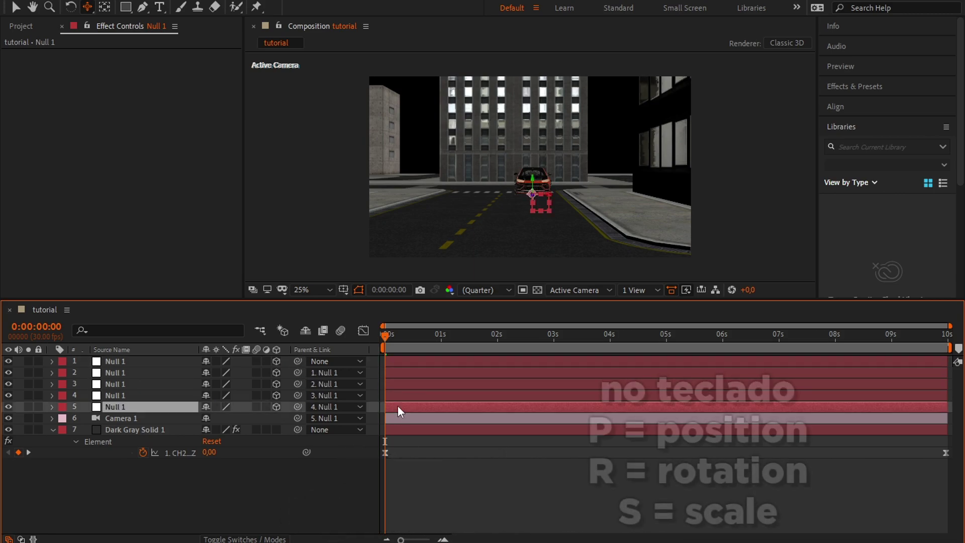
- Keyframe the fifth null's Scale and X/Y Rotation, moving the keys to about 3 seconds
key("s")
key("shift+r")
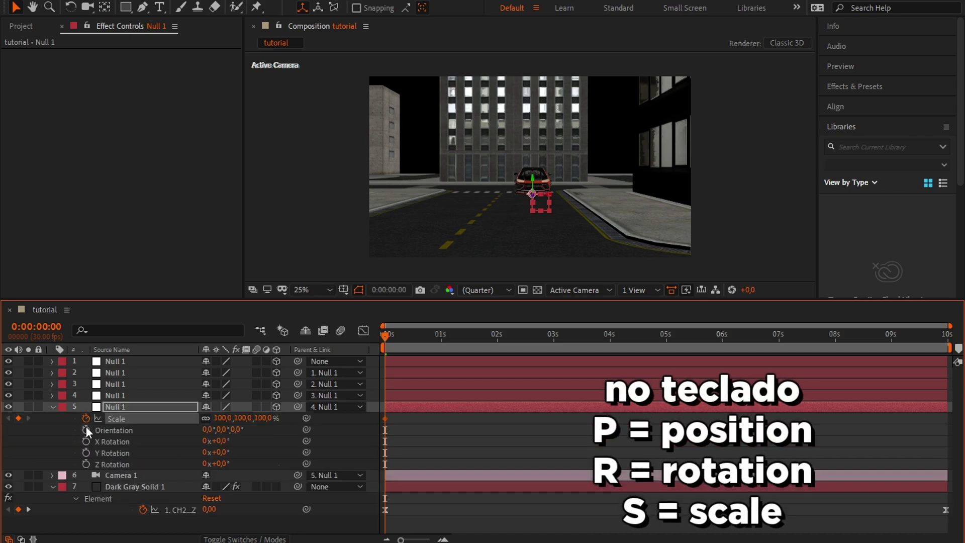
left_click_drag(87, 443, 297, 460)
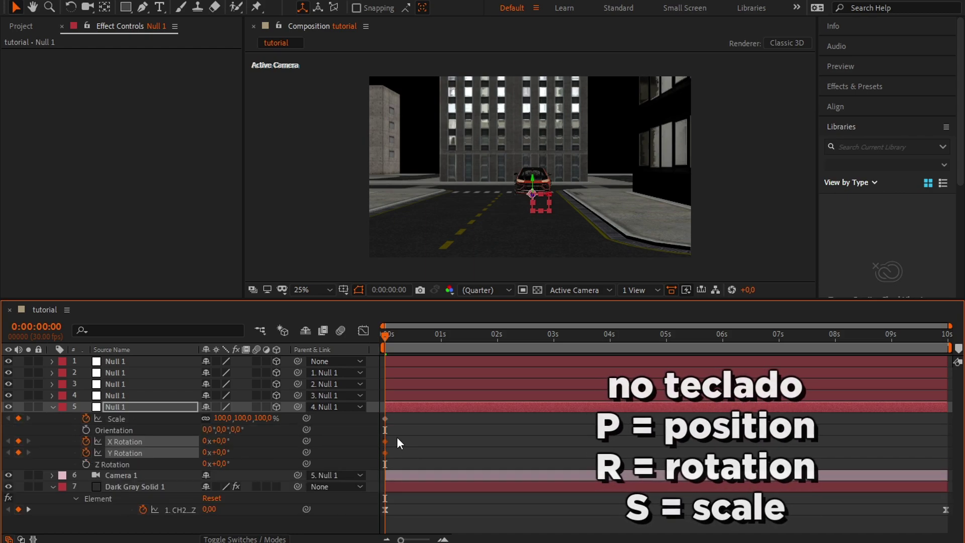
left_click_drag(392, 415, 372, 467)
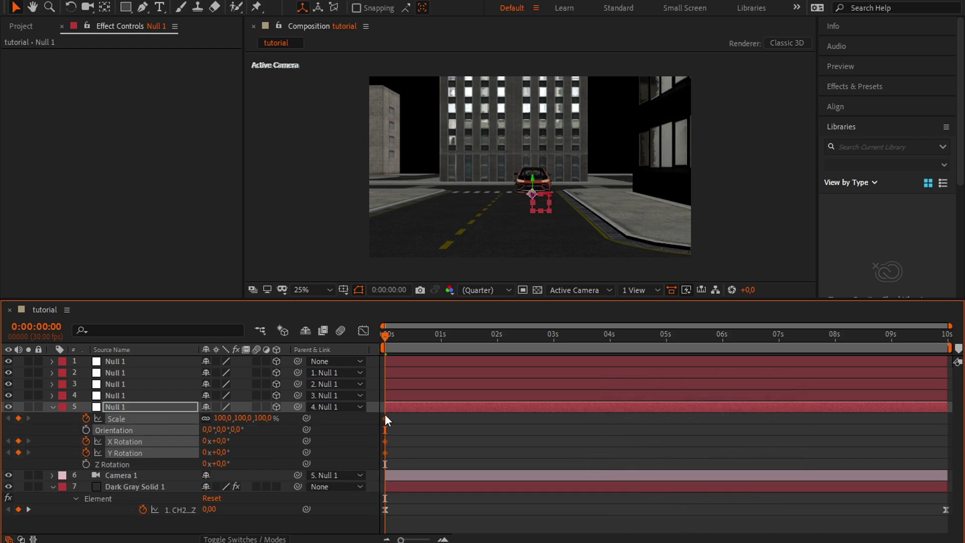
left_click_drag(384, 415, 568, 434)
left_click(257, 439)
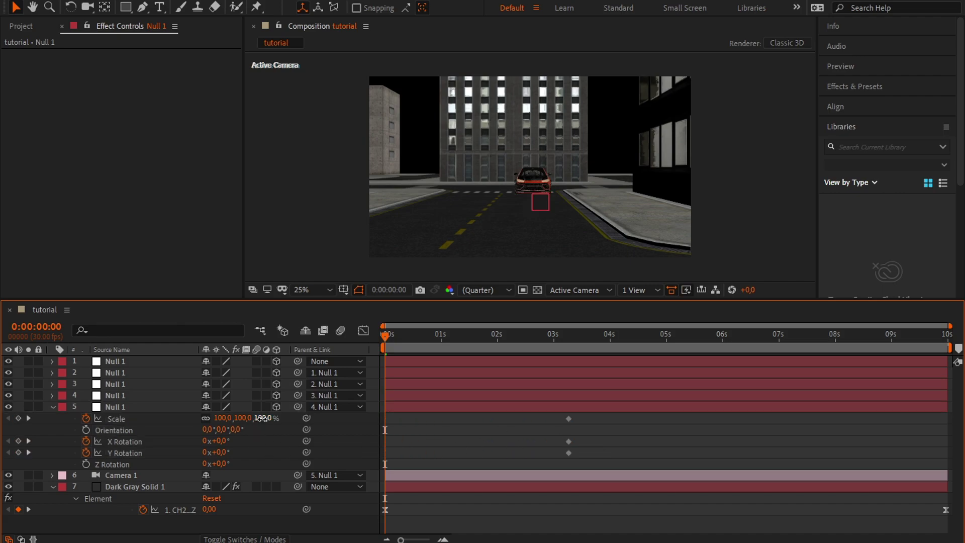
- Lower the null's starting Scale to 11% for a grille close-up and keyframe Z Rotation
left_click_drag(260, 418, 231, 440)
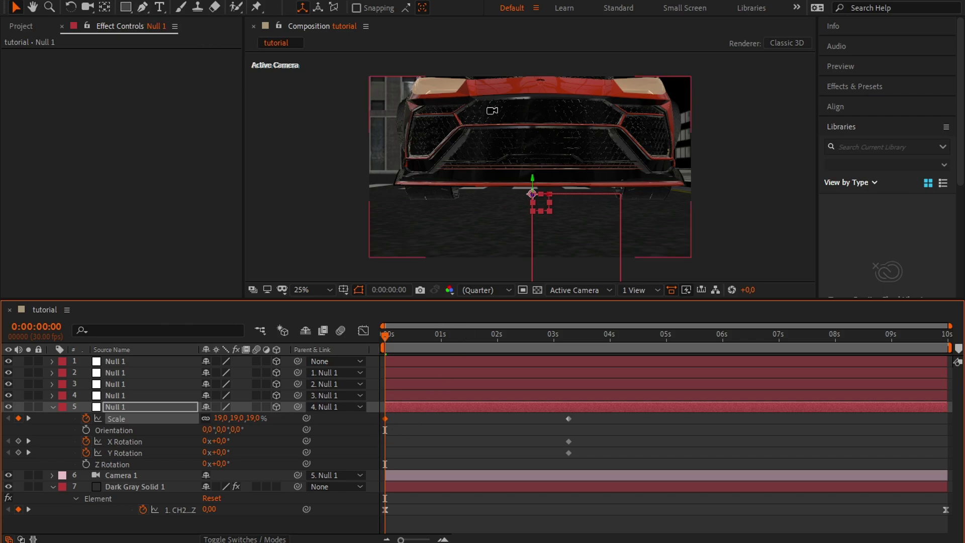
key("c")
key("c")
left_click_drag(516, 125, 510, 160)
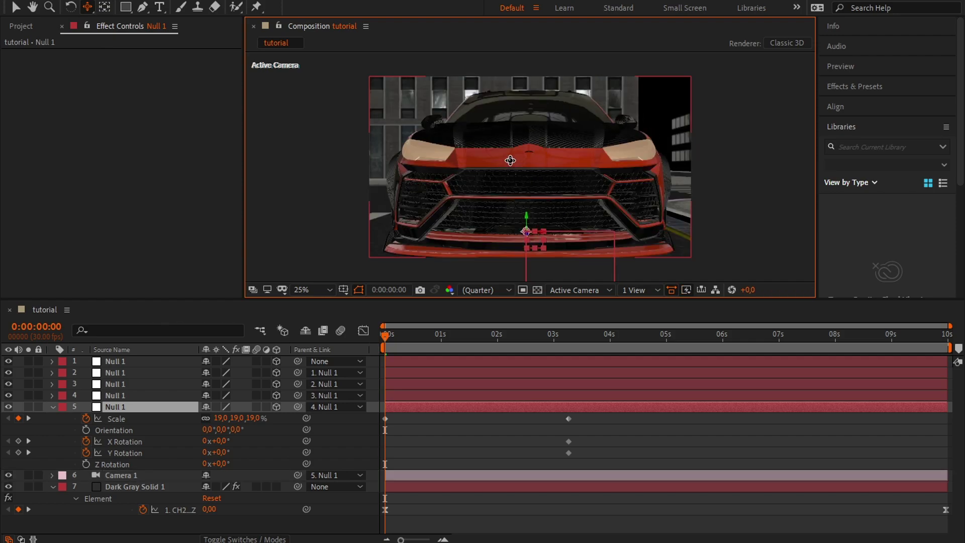
key("v")
left_click(424, 453)
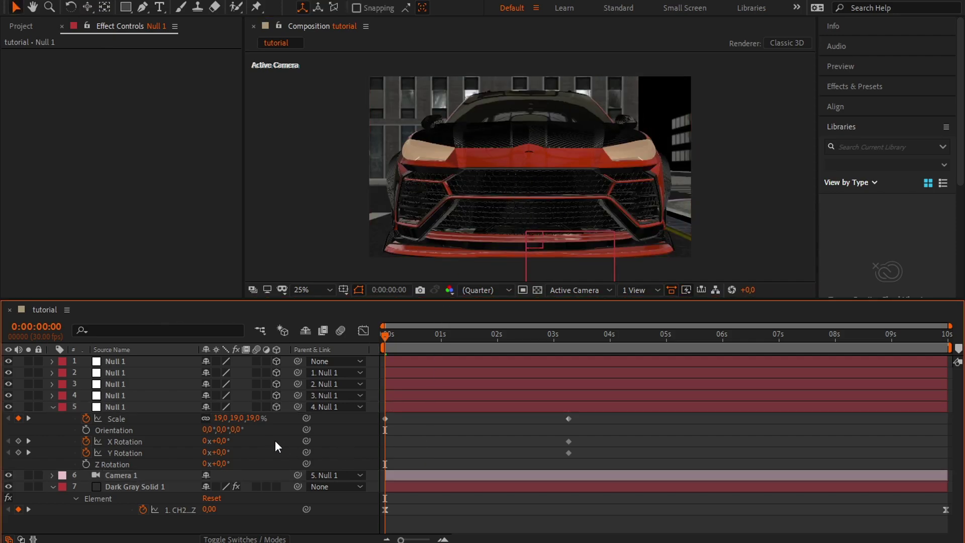
left_click_drag(252, 424, 443, 436)
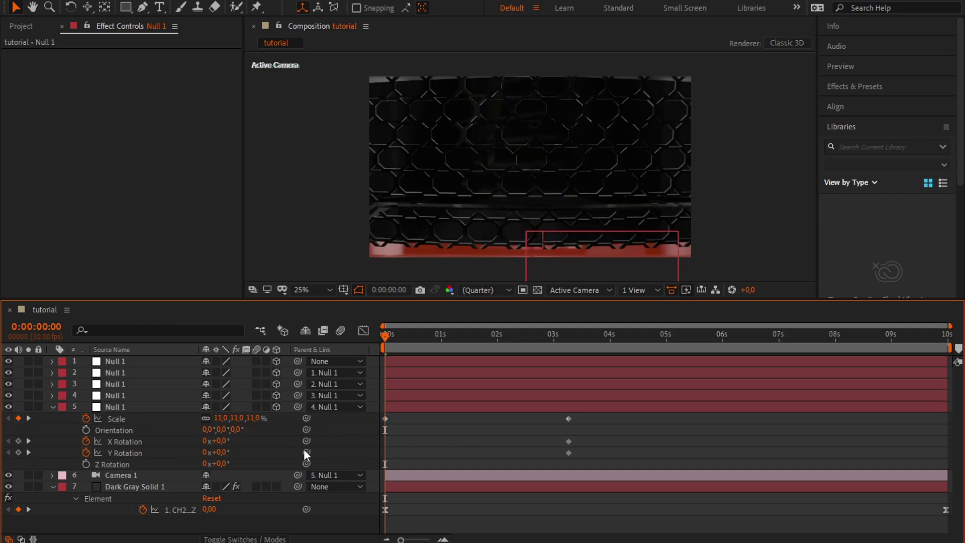
left_click(86, 463)
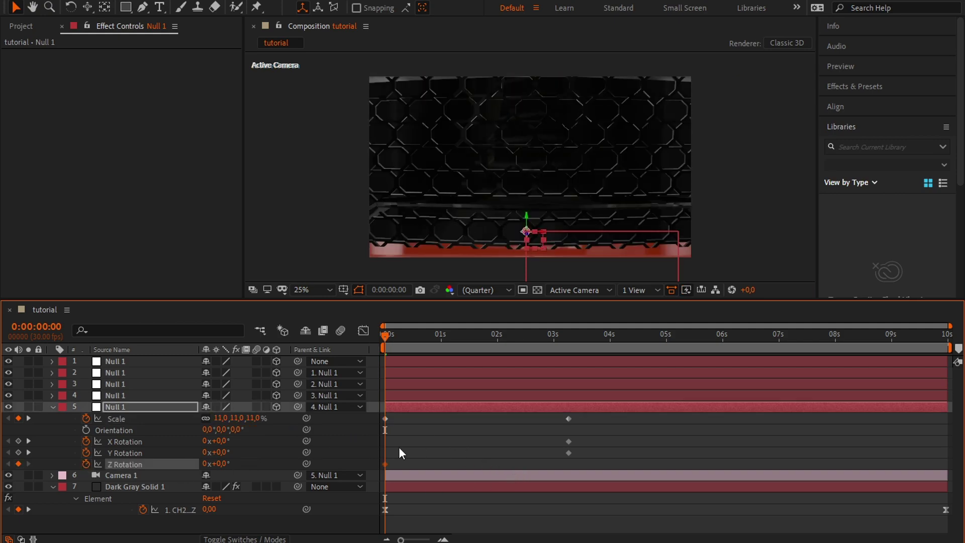
left_click(19, 452)
- Align the Z Rotation keyframe with the 3-second keys and set the starting Z Rotation to 180°
key("u")
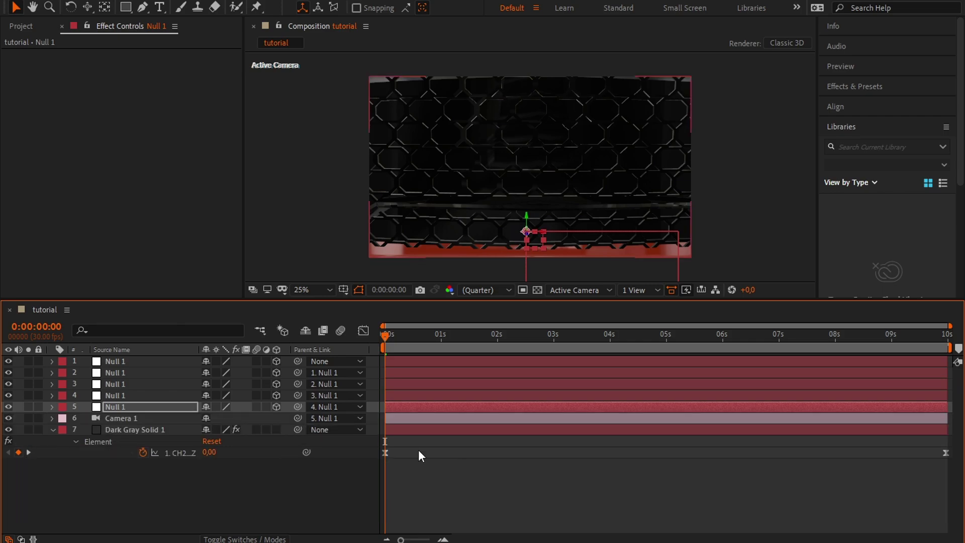
key("u")
left_click_drag(384, 452, 420, 452)
left_click_drag(567, 451, 565, 453)
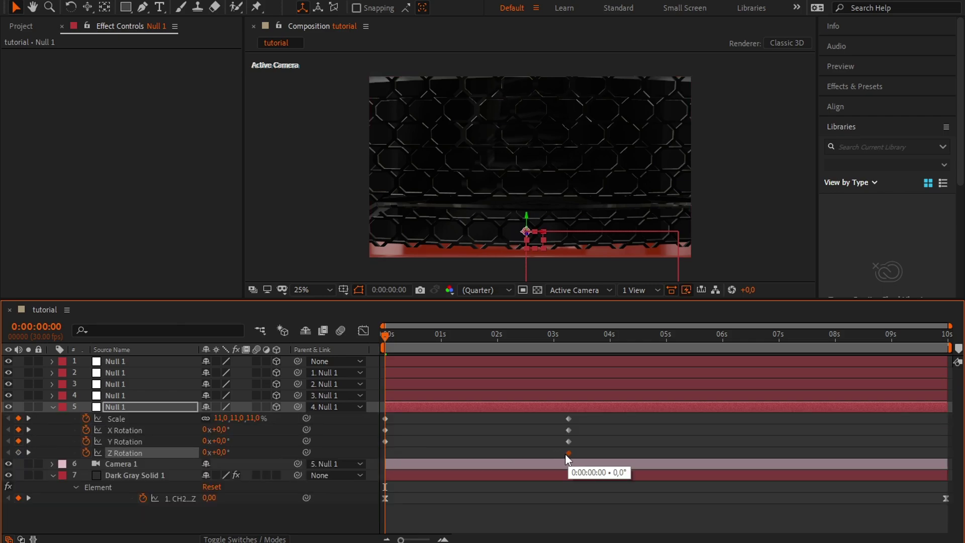
left_click(266, 454)
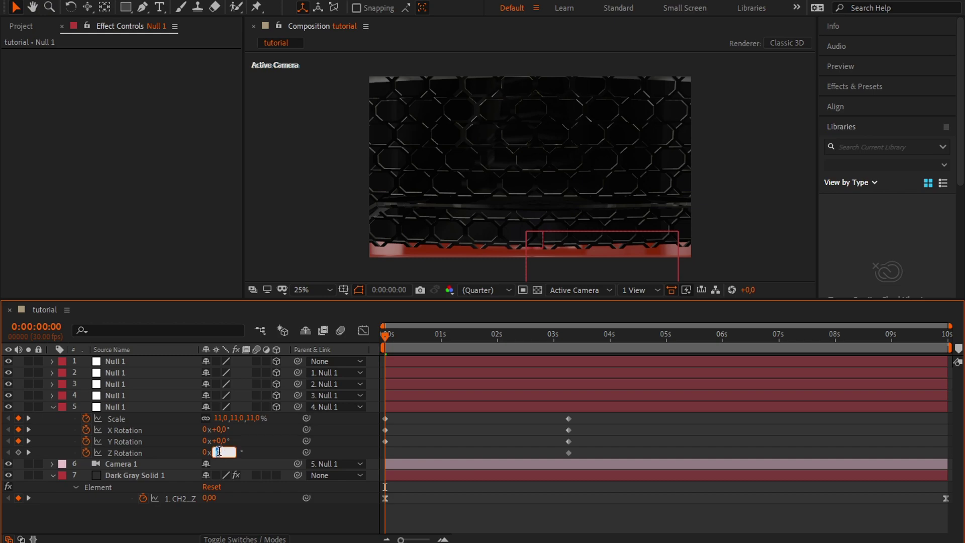
type("1810")
key("Return")
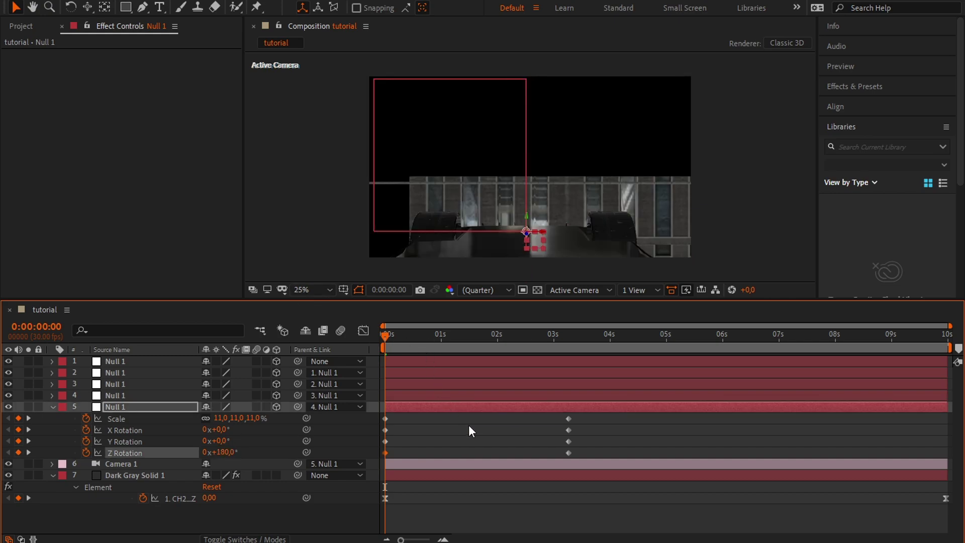
left_click(464, 420)
- Set the null's Scale to 37% at 3:08
left_click_drag(488, 333, 562, 338)
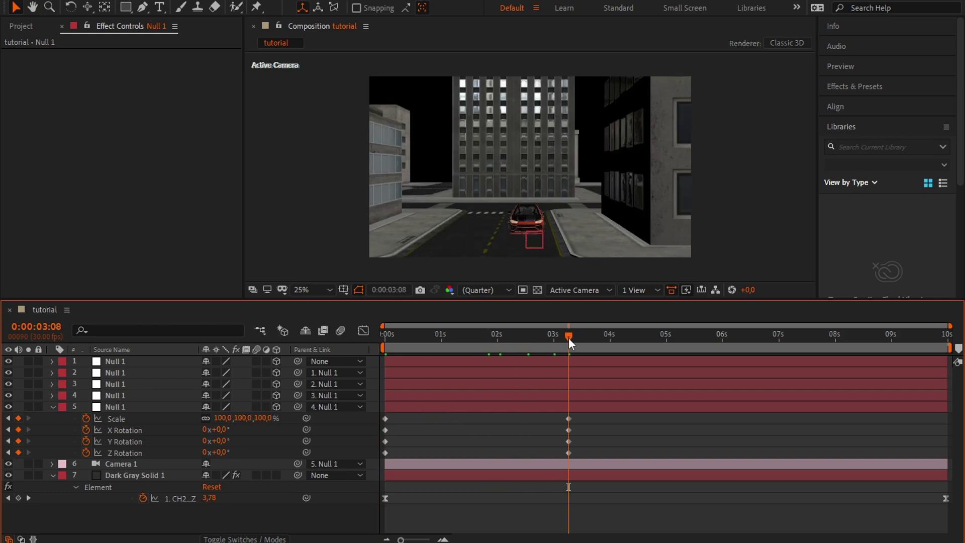
left_click_drag(574, 336, 567, 338)
left_click_drag(256, 417, 228, 428)
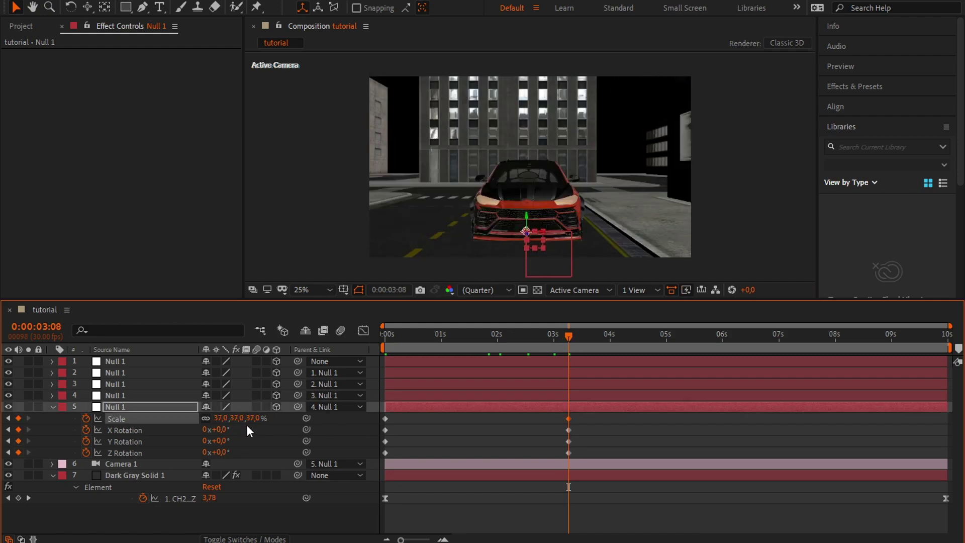
left_click(636, 427)
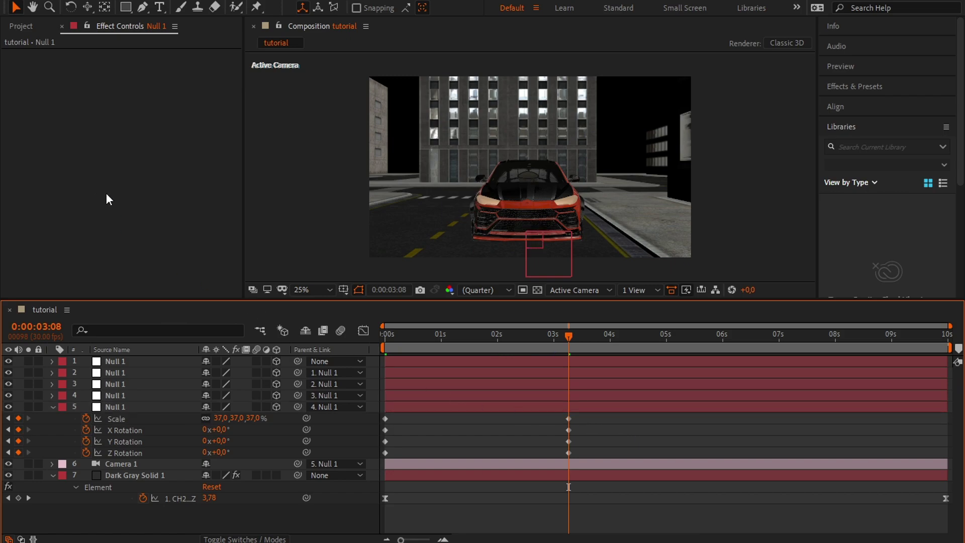
left_click(141, 474)
- In Element's Render Settings, set Physical Environment Exposure to 1,10 and Gamma to 1,15
left_click(20, 96)
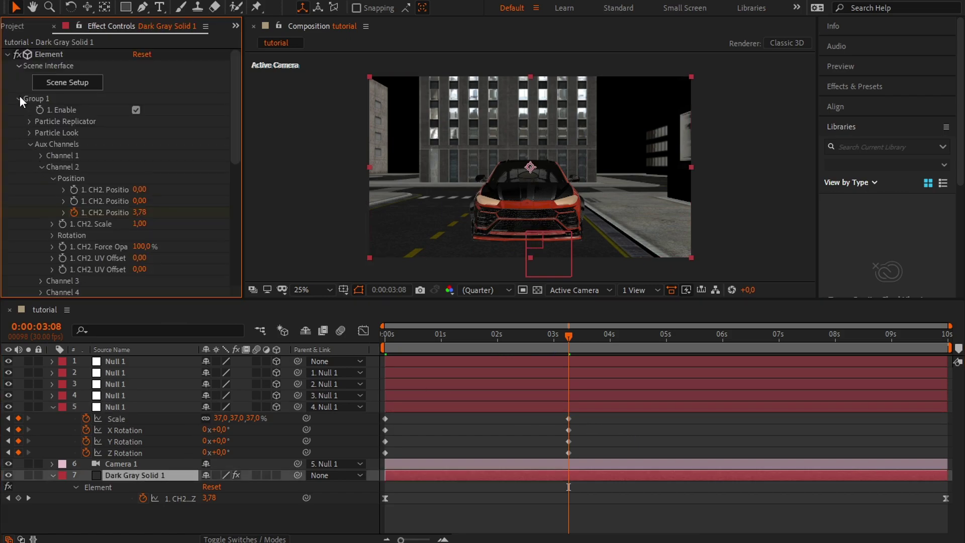
left_click(19, 201)
scroll(32, 203, "down", 3)
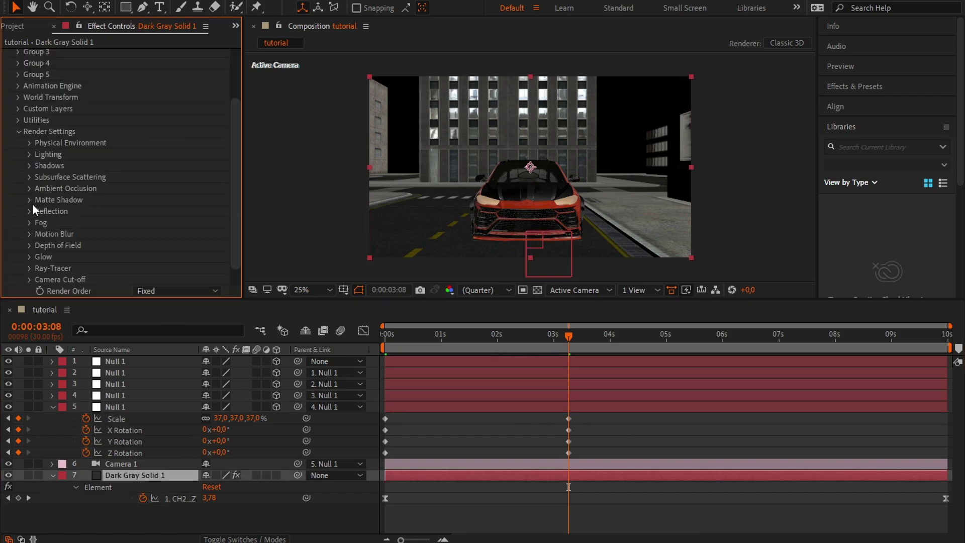
left_click(28, 142)
left_click(136, 212)
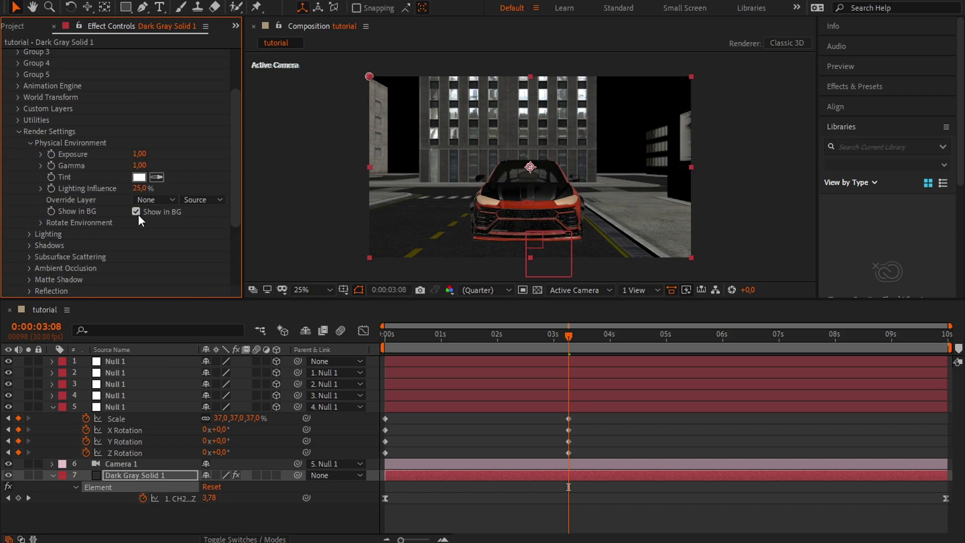
left_click(133, 155)
key("Tab")
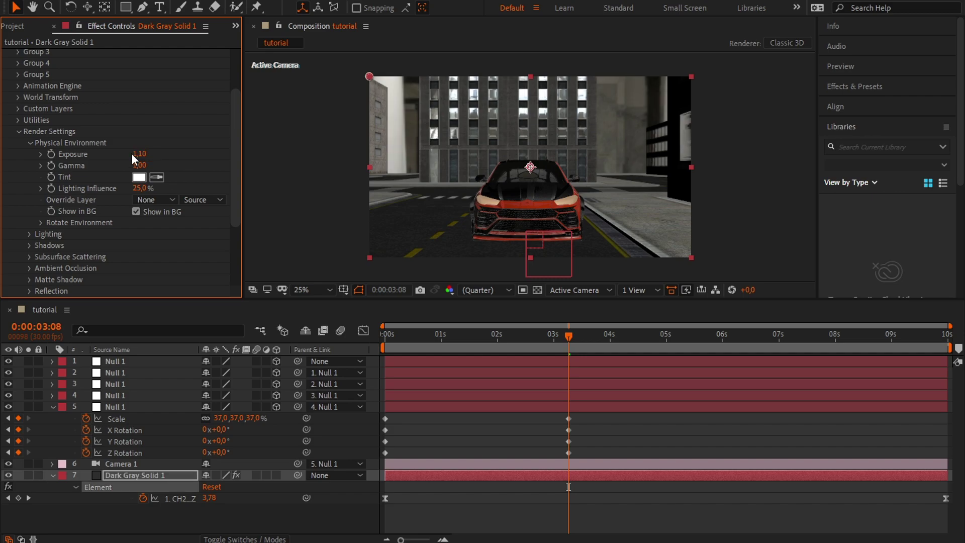
type("1,15")
key("Return")
left_click(29, 143)
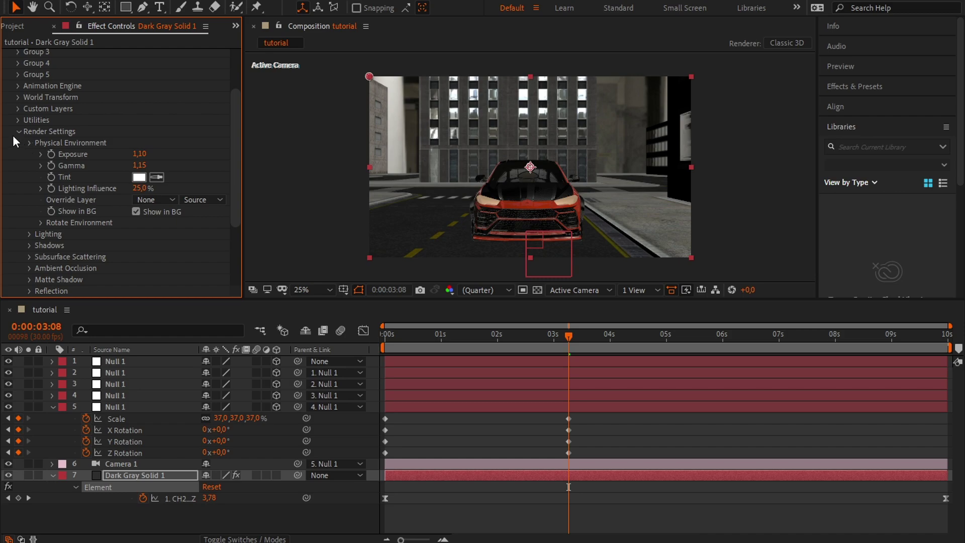
left_click(18, 131)
left_click(438, 421)
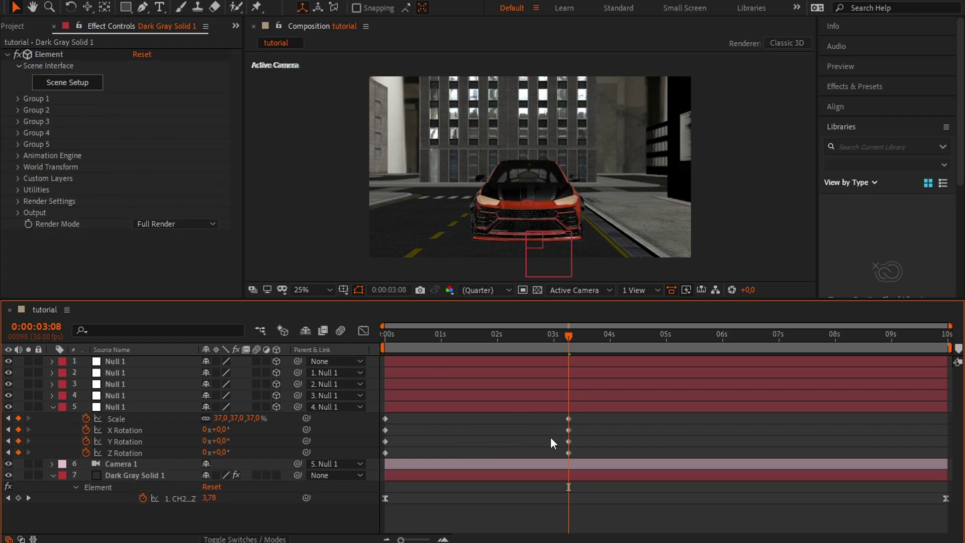
- Preview the camera move, then adjust the starting scale and tilt X Rotation to -14°
left_click(389, 340)
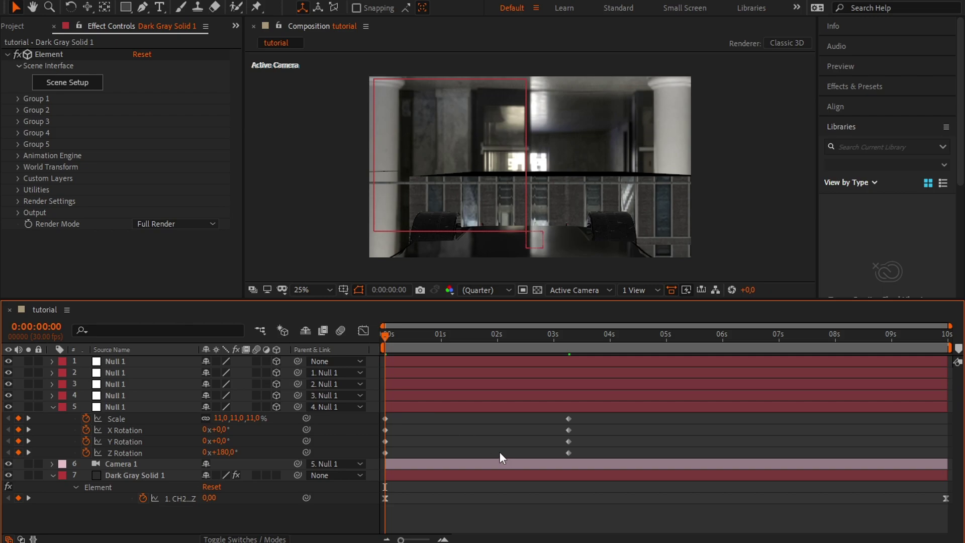
key("space")
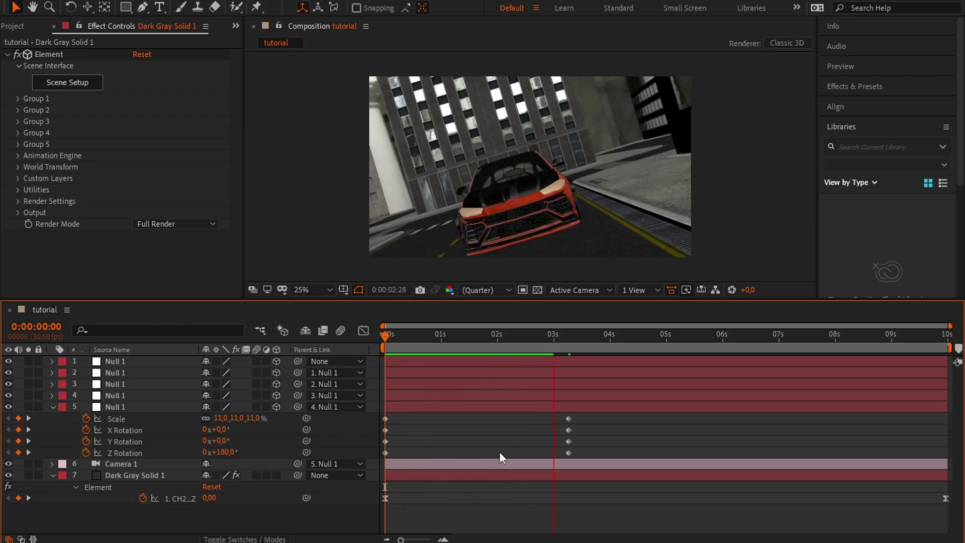
key("space")
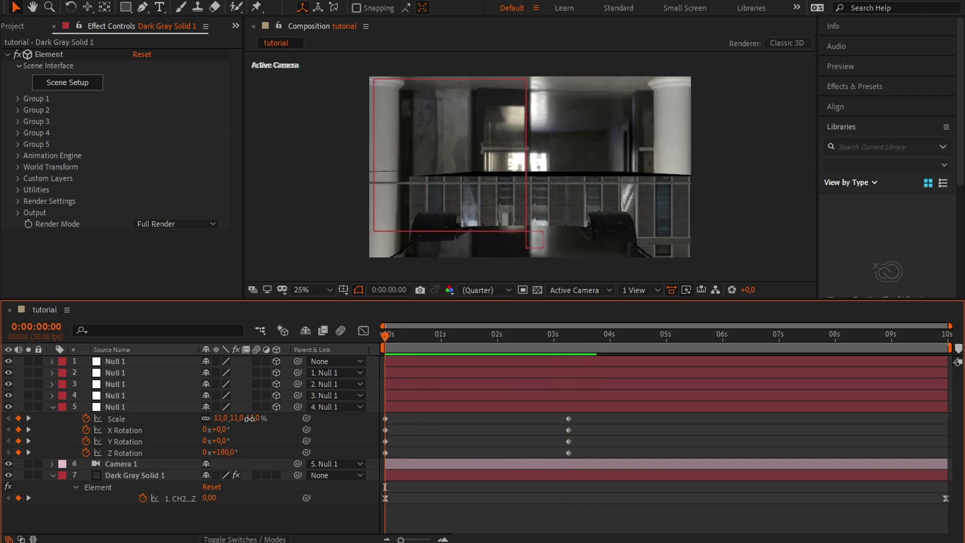
mouse_move(249, 418)
left_mouse_down()
mouse_move(274, 418)
mouse_move(221, 431)
left_mouse_up()
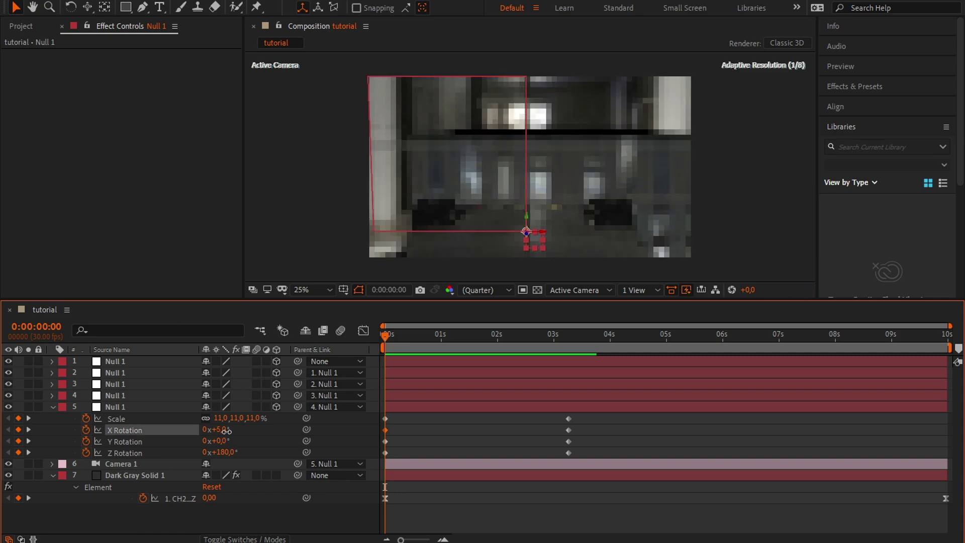
left_click_drag(221, 431, 216, 431)
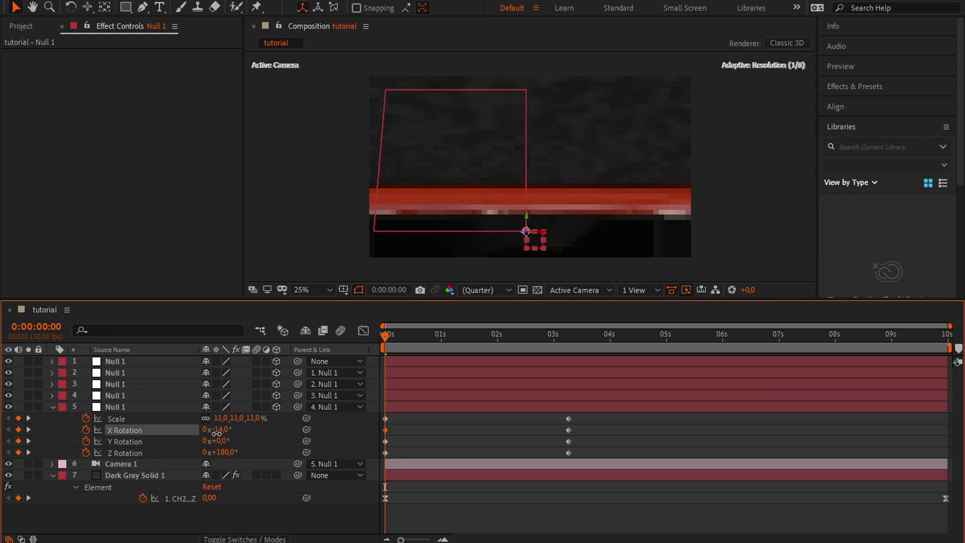
left_click_drag(397, 348, 568, 343)
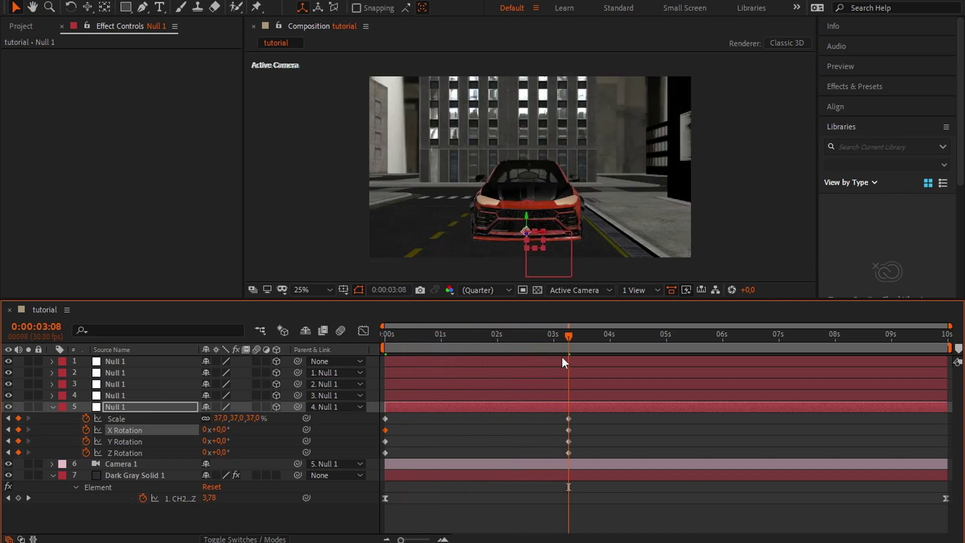
- Remove the Y Rotation animation and select all of the fifth null's keyframes
left_click_drag(580, 416, 384, 458)
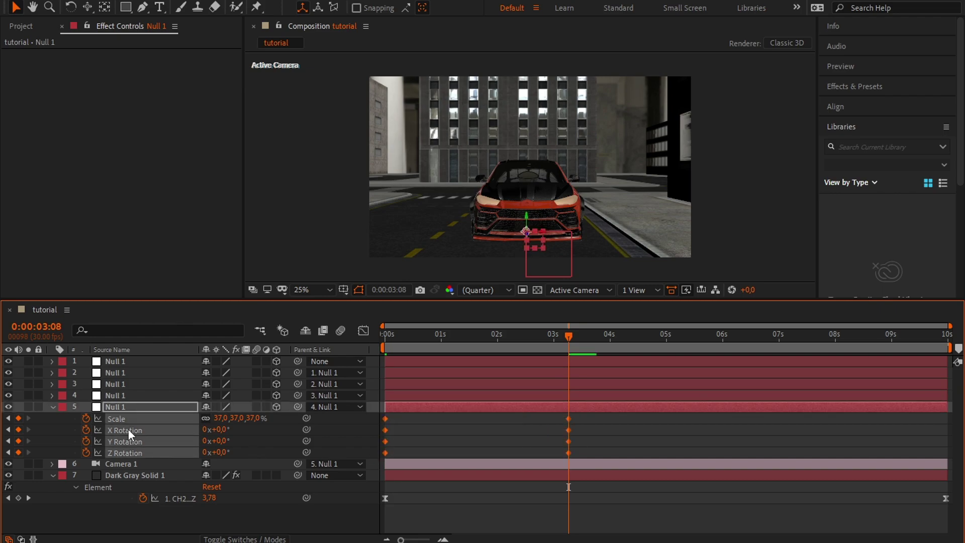
left_click(345, 444)
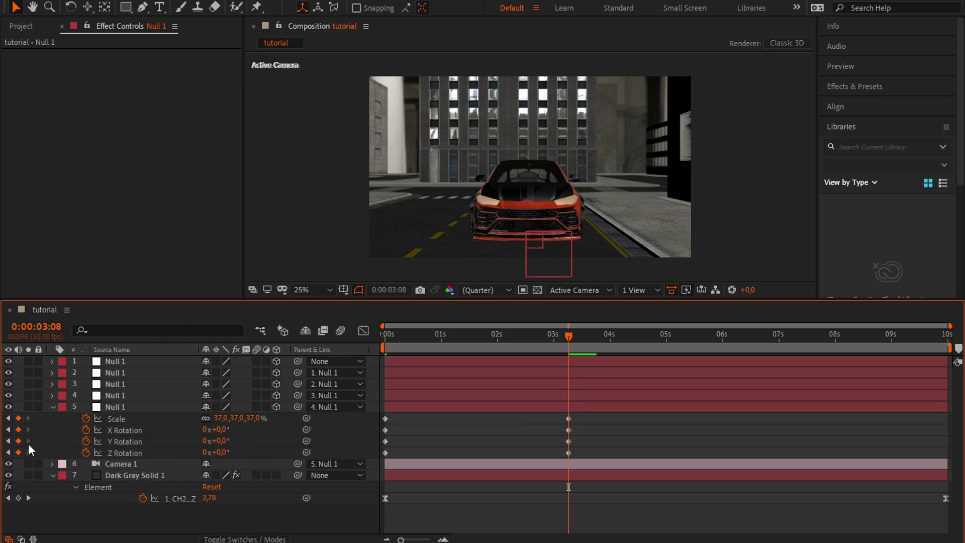
left_click(8, 441)
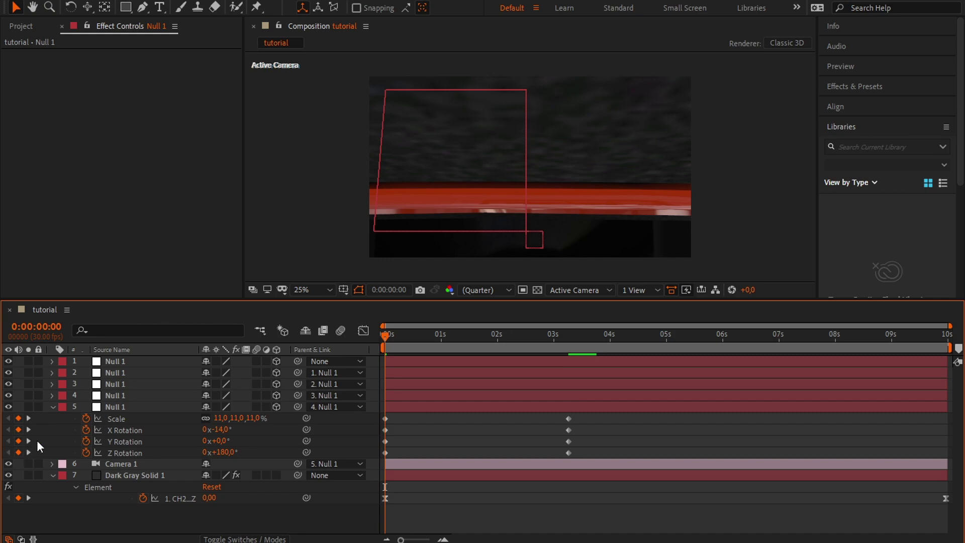
left_click(85, 441)
key("u")
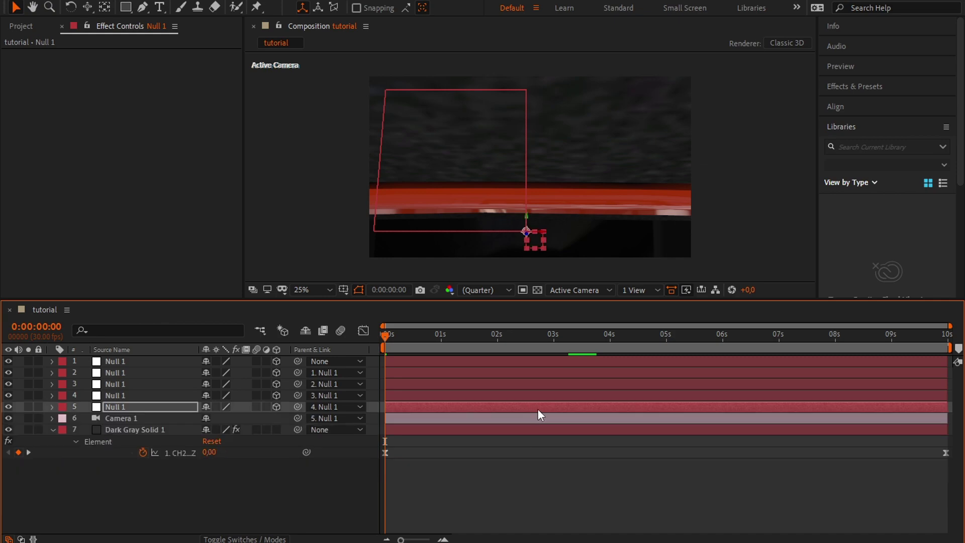
key("u")
left_click_drag(591, 419, 366, 441)
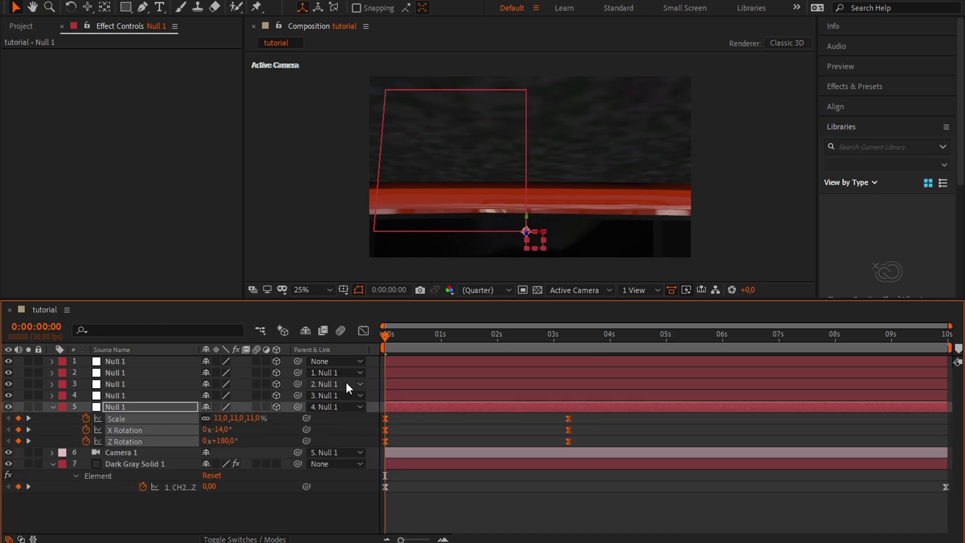
- In the speed graph, lengthen the ease influence at both ends of the fifth null's move
left_click(363, 330)
right_click(603, 435)
left_click(610, 306)
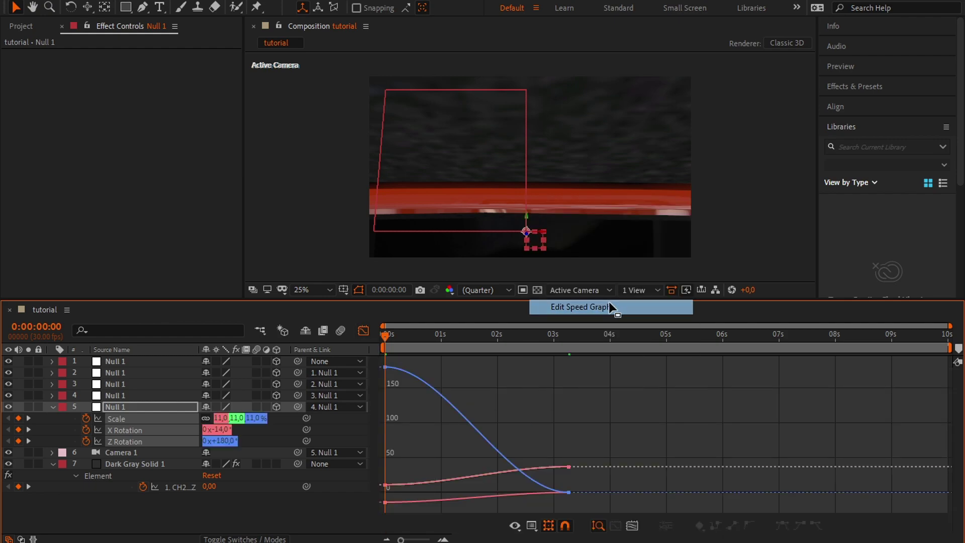
left_click_drag(539, 384, 397, 382)
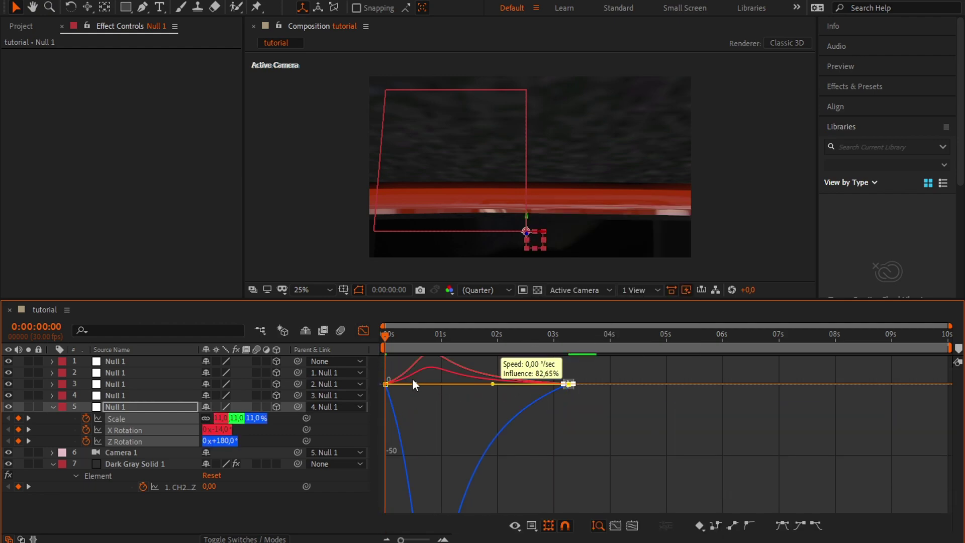
left_click_drag(325, 349, 326, 352)
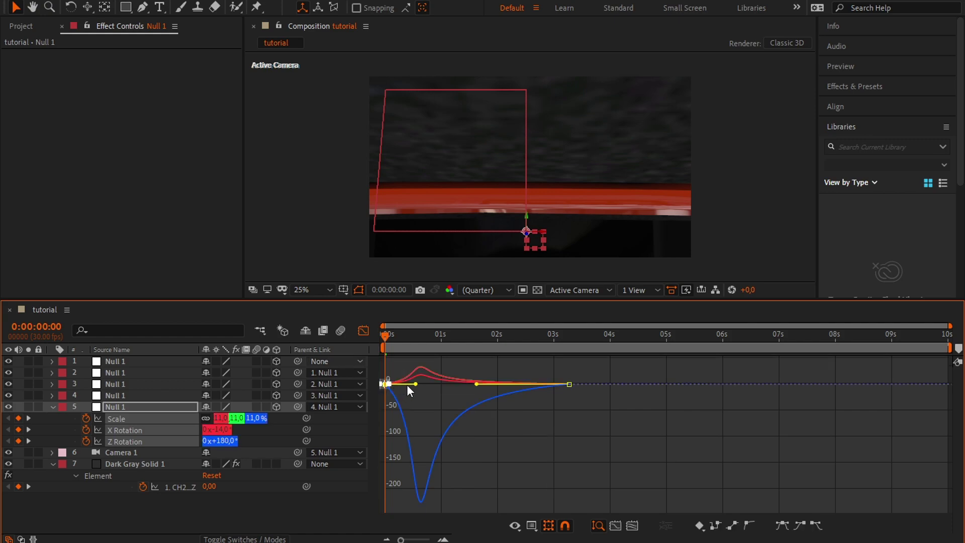
left_click_drag(405, 385, 368, 384)
- Preview the eased camera move, then put the fourth null at 0:00:02:13
left_click(362, 330)
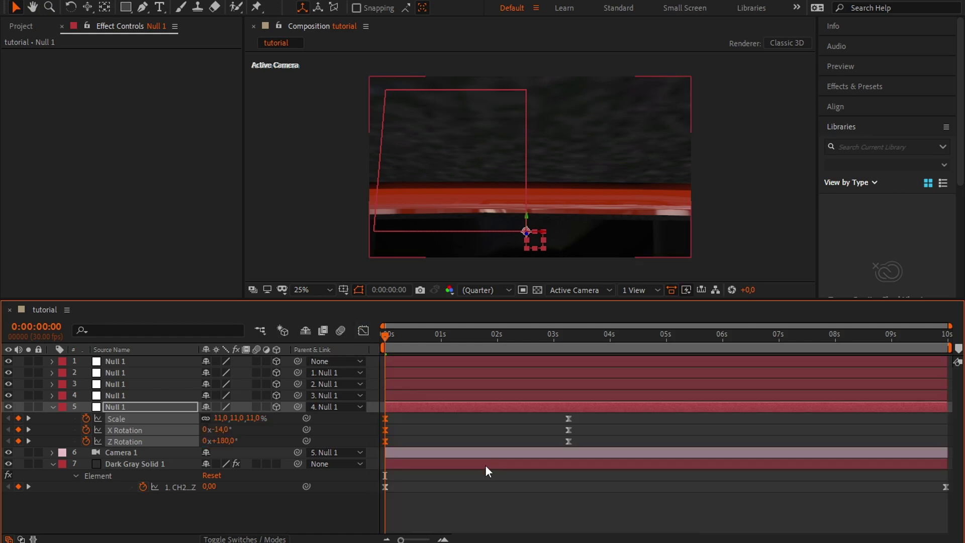
key("space")
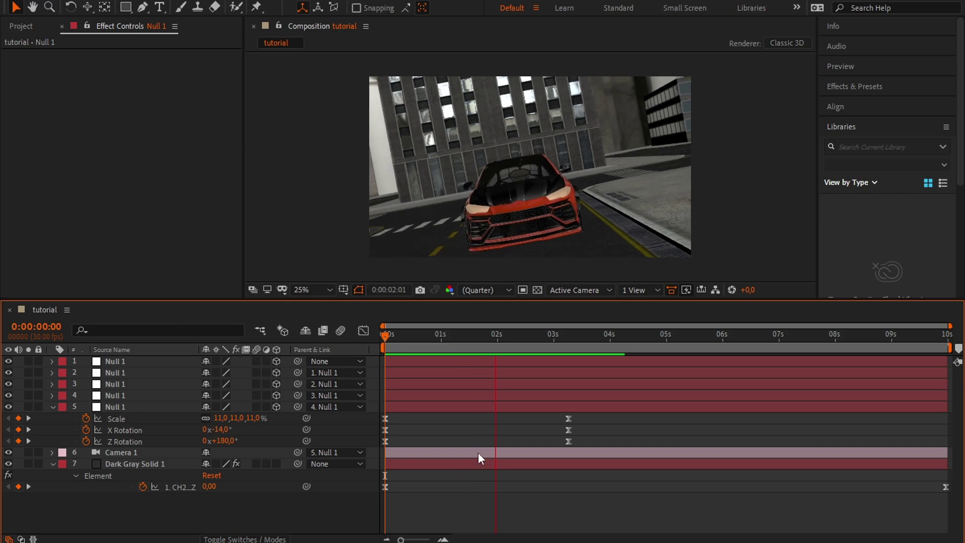
key("space")
left_click(486, 336)
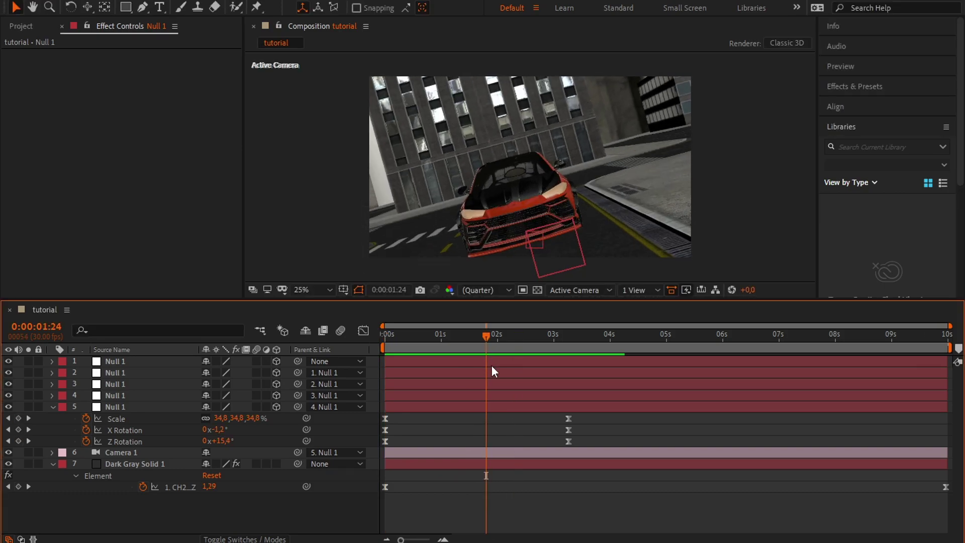
left_click(499, 395)
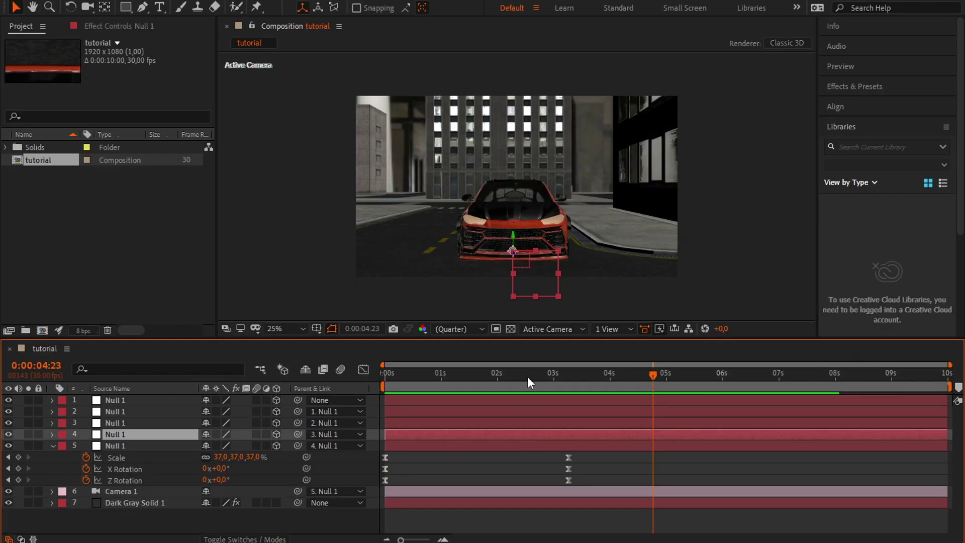
left_click(521, 375)
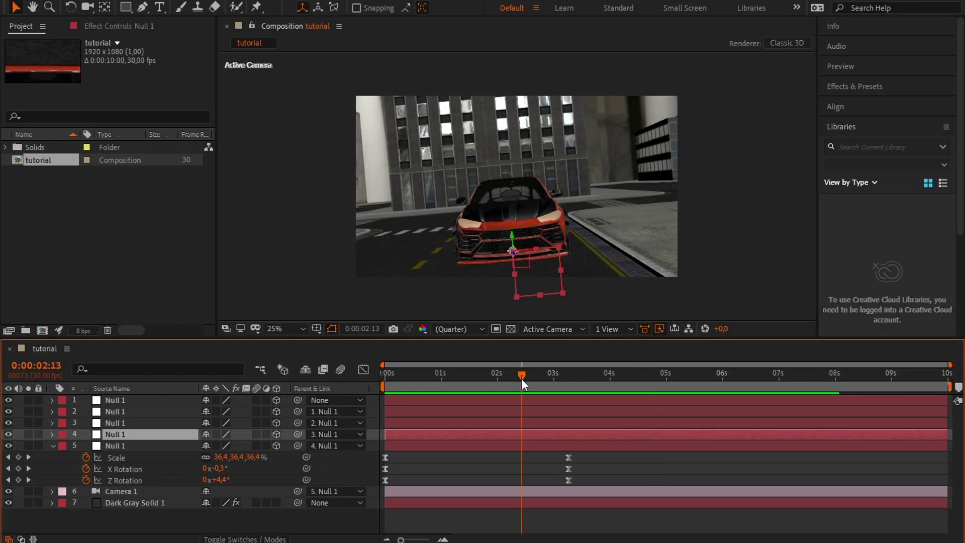
- Keyframe the fourth null's Scale, X and Y Rotation at 2:13, then go to 4:22
key("r")
key("shift+s")
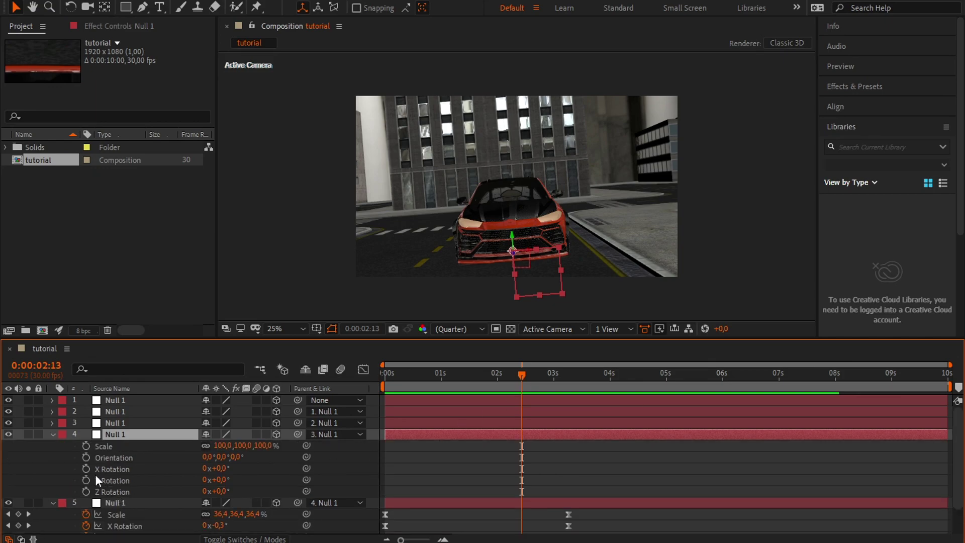
left_click(86, 446)
left_click(86, 469)
left_click(86, 480, "shift")
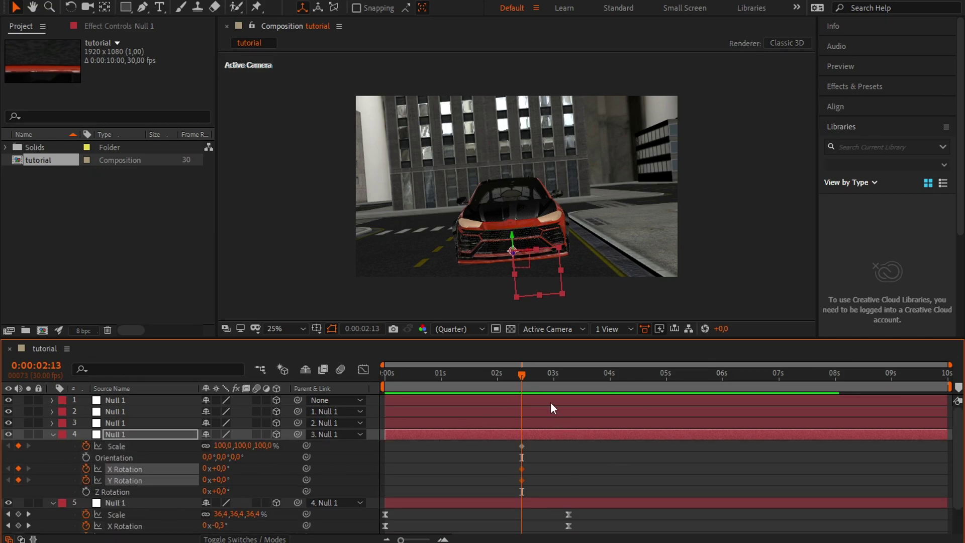
scroll(553, 397, "down", 3)
left_click(631, 381)
left_click(651, 385)
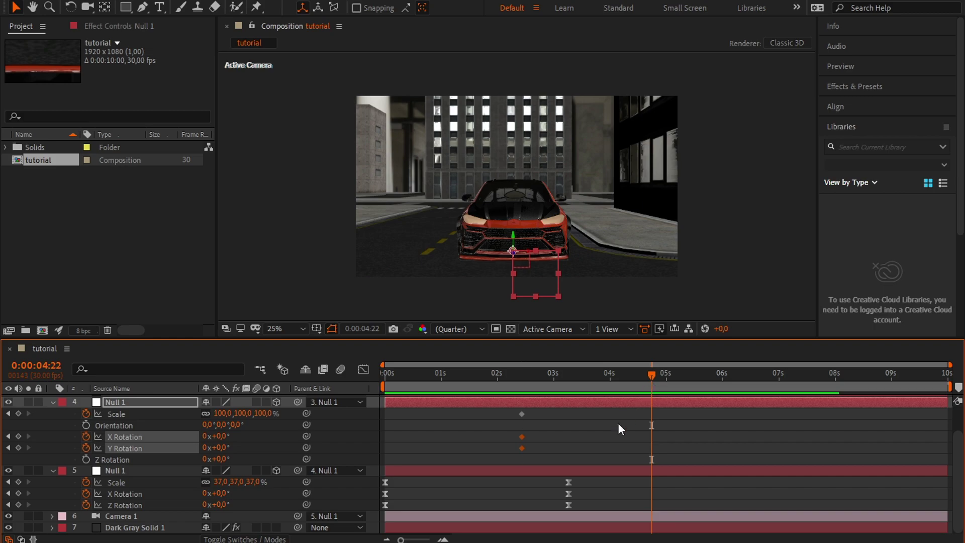
left_click(617, 423)
- Set Y Rotation 115° and X Rotation -10° at 4:22, and remove the Scale keyframe
left_click_drag(223, 448, 307, 457)
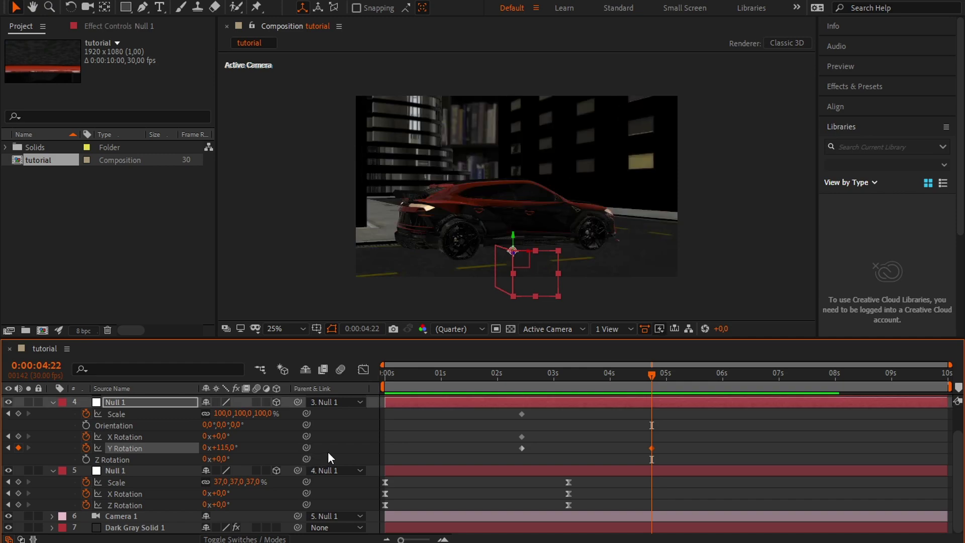
left_click_drag(221, 436, 221, 445)
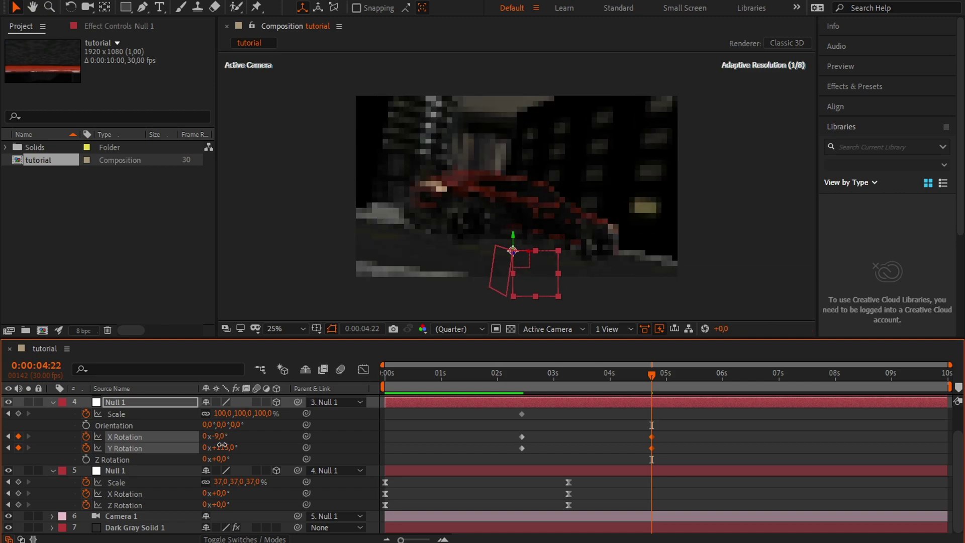
key("F2")
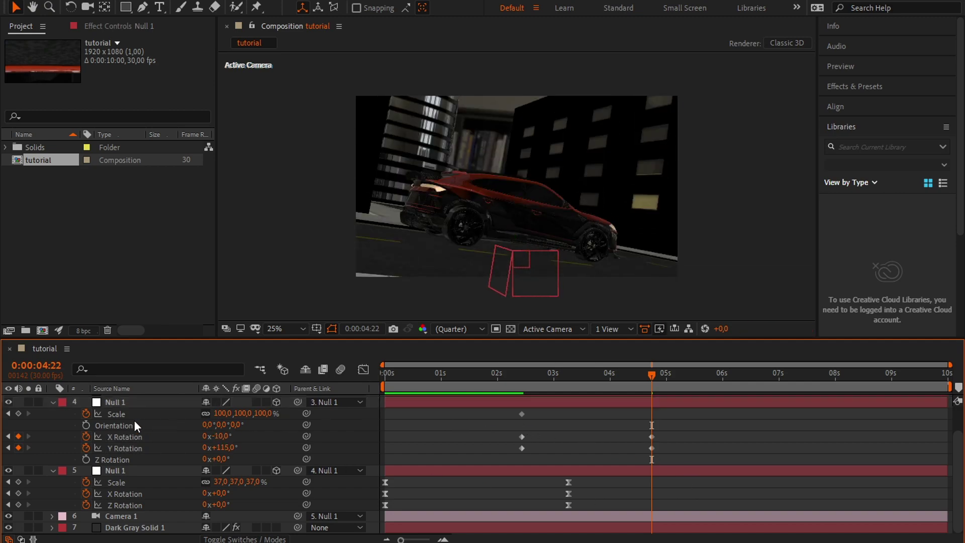
left_click(84, 414)
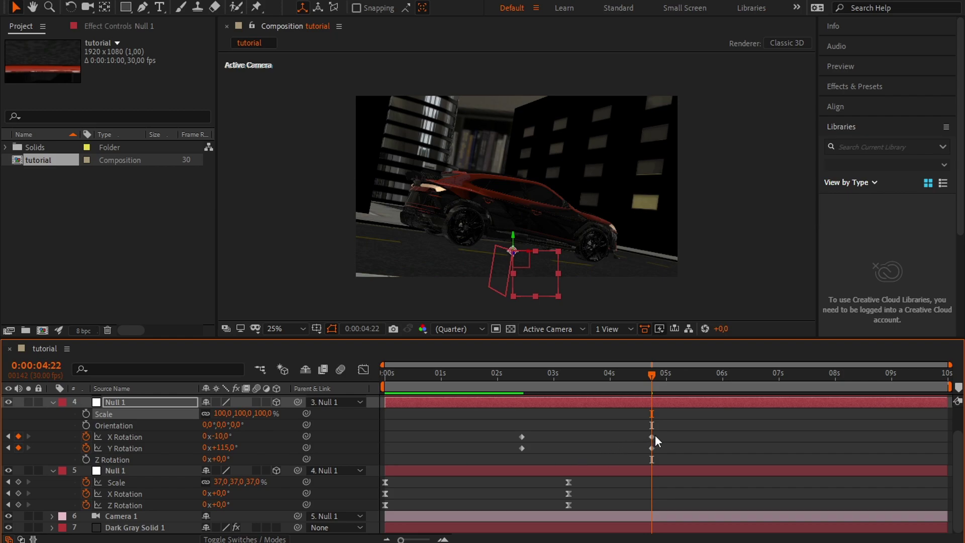
key("u")
key("u")
left_click_drag(663, 472, 508, 487)
- Launch the Flow easing extension and dock it beside the viewer
key("u")
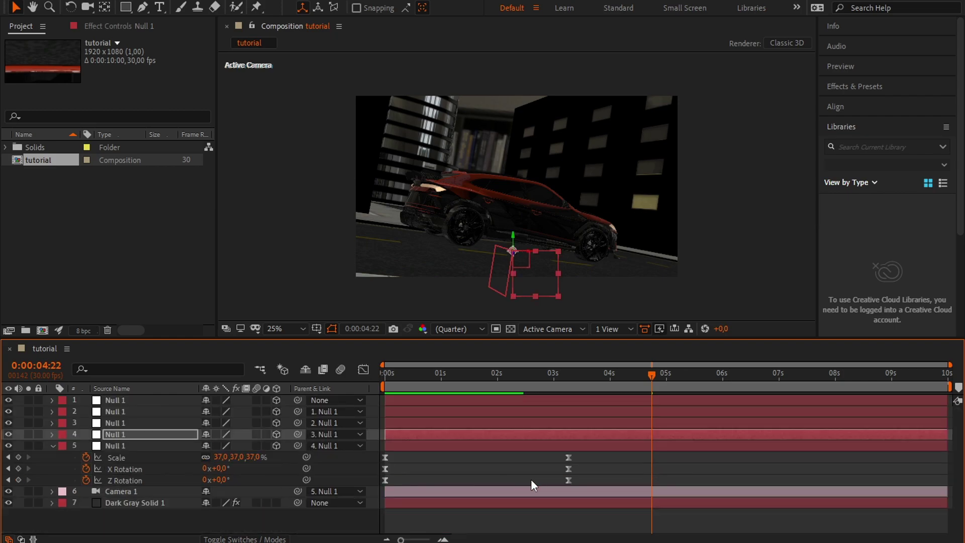
key("u")
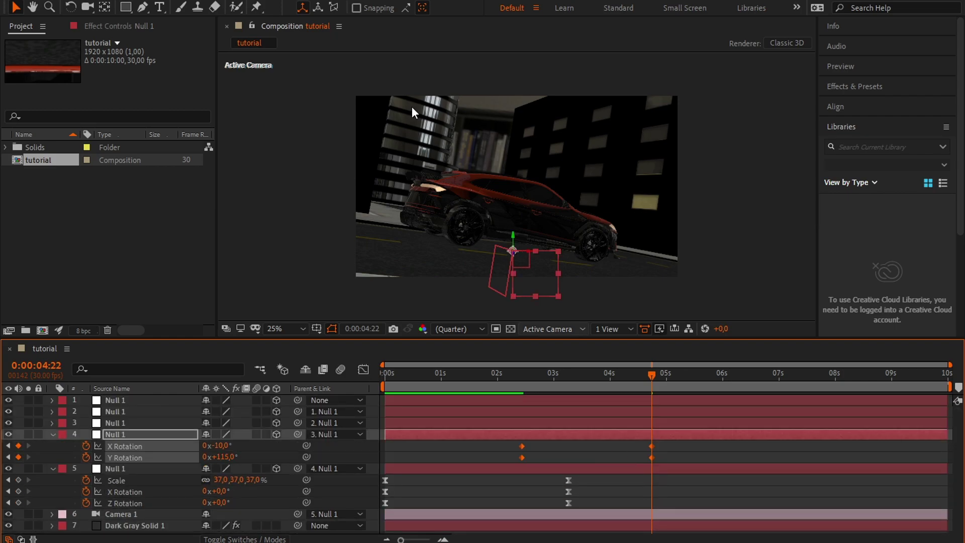
left_click(284, 0)
mouse_move(342, 51)
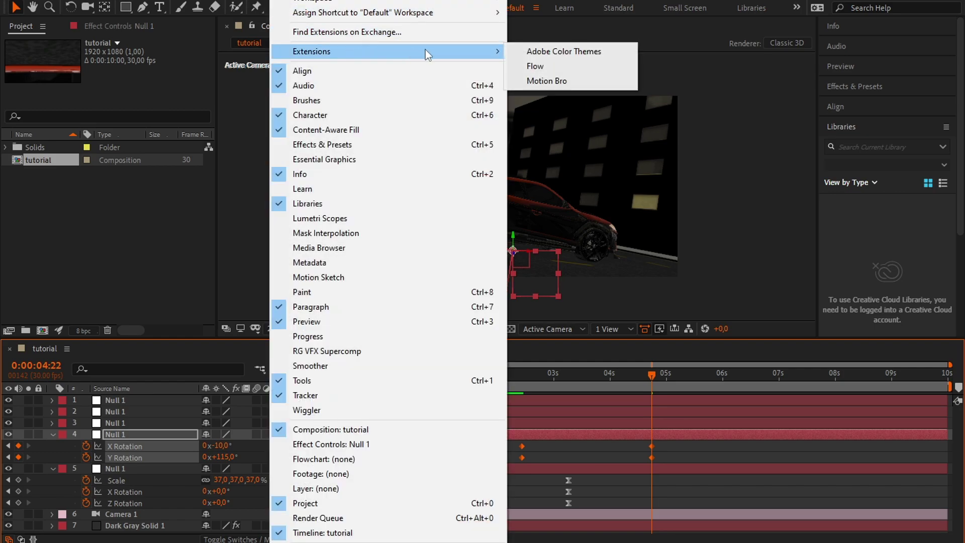
left_click(553, 63)
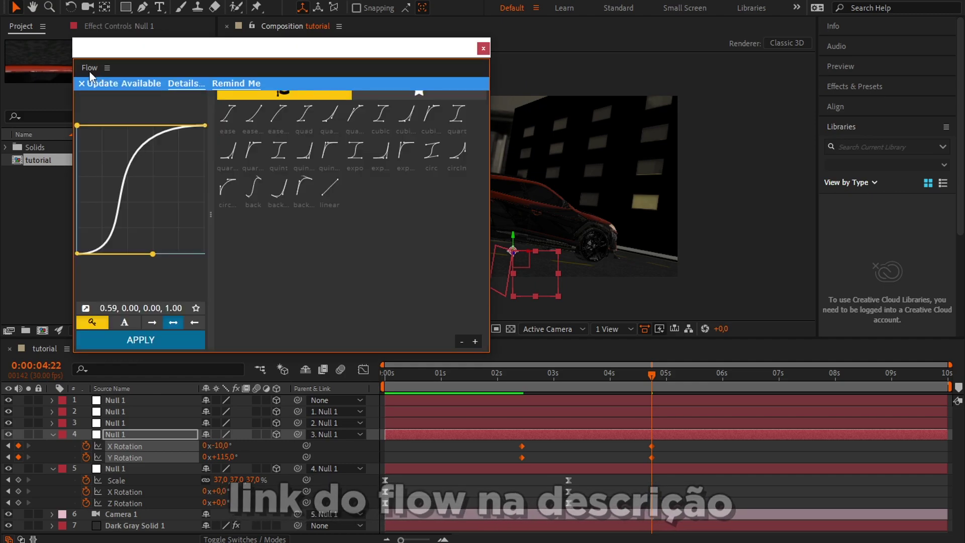
left_click_drag(91, 68, 229, 83)
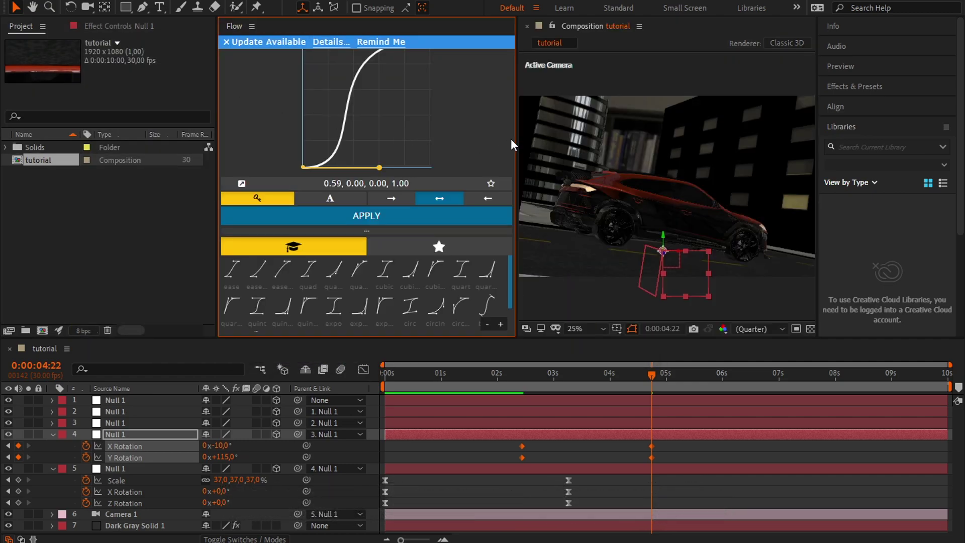
left_click_drag(515, 144, 414, 134)
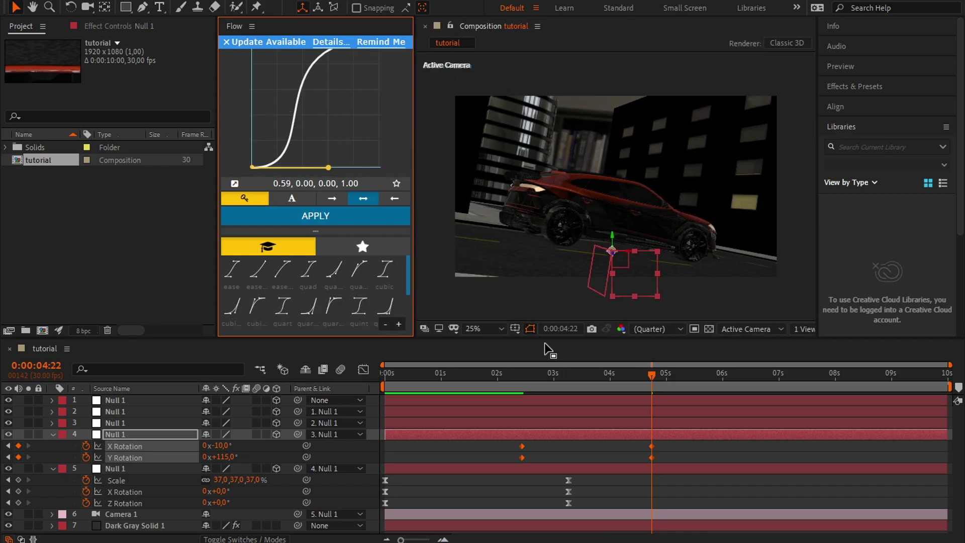
left_click(666, 461)
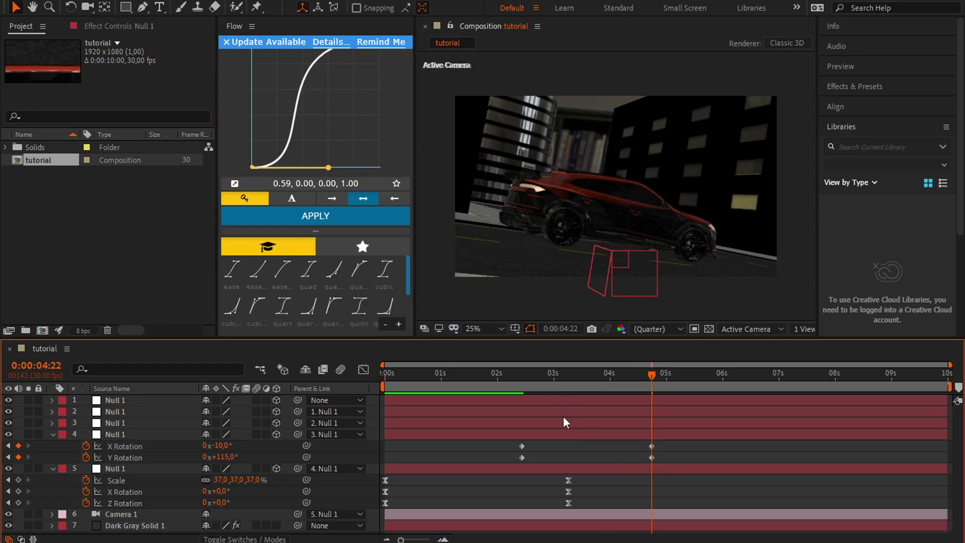
left_click(226, 41)
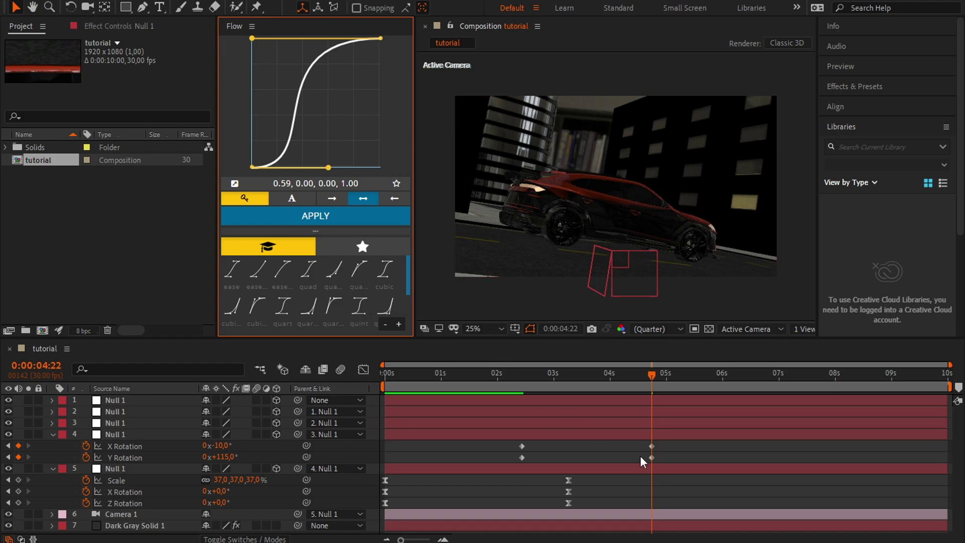
- Ease the fourth null's rotation keys with Flow and move the fifth null's end keys to ~2.5 s
left_click_drag(671, 443, 490, 461)
left_click(345, 221)
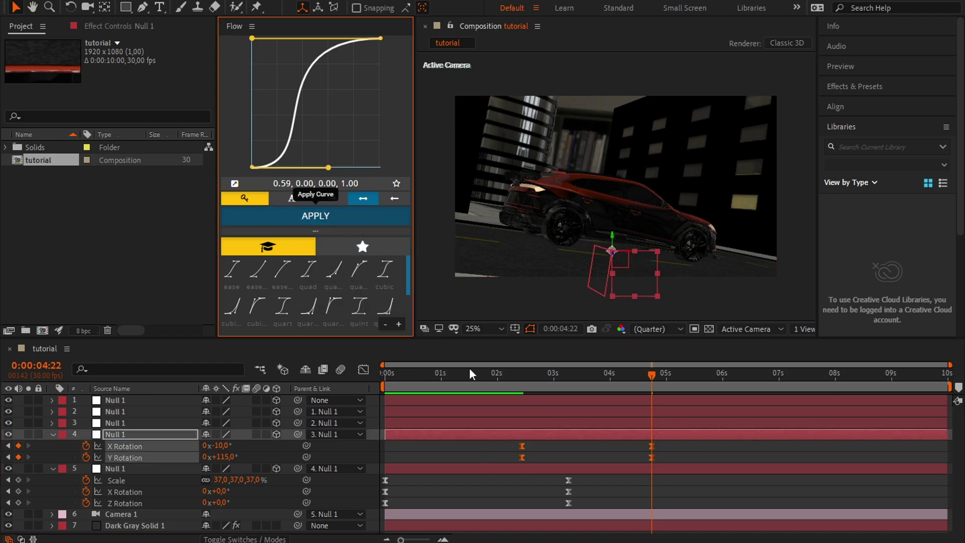
mouse_move(593, 475)
left_mouse_down()
mouse_move(560, 506)
mouse_move(526, 489)
left_mouse_up()
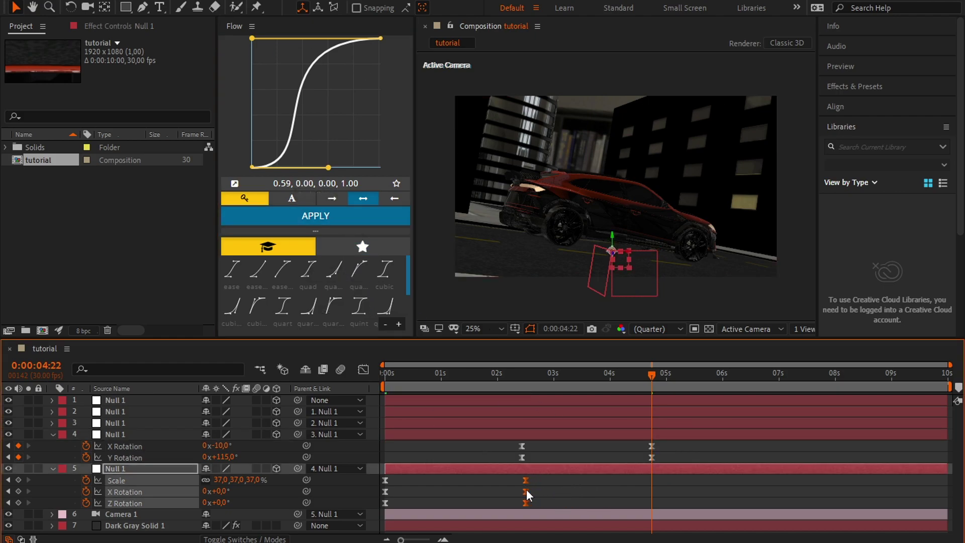
mouse_move(660, 461)
left_mouse_down()
mouse_move(525, 445)
mouse_move(485, 458)
left_mouse_up()
left_click(568, 475)
- Preview the eased camera animation and save the project
key("space")
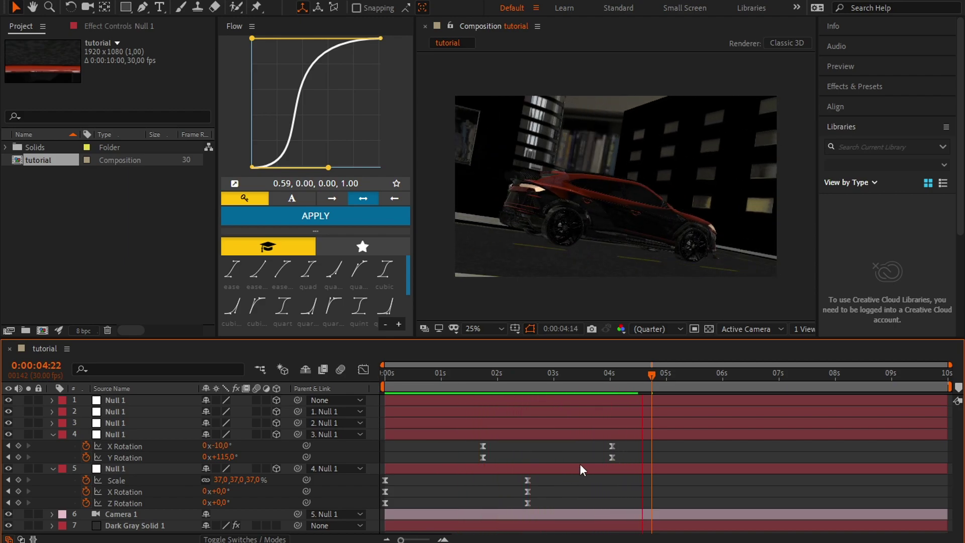
left_click_drag(635, 381, 609, 381)
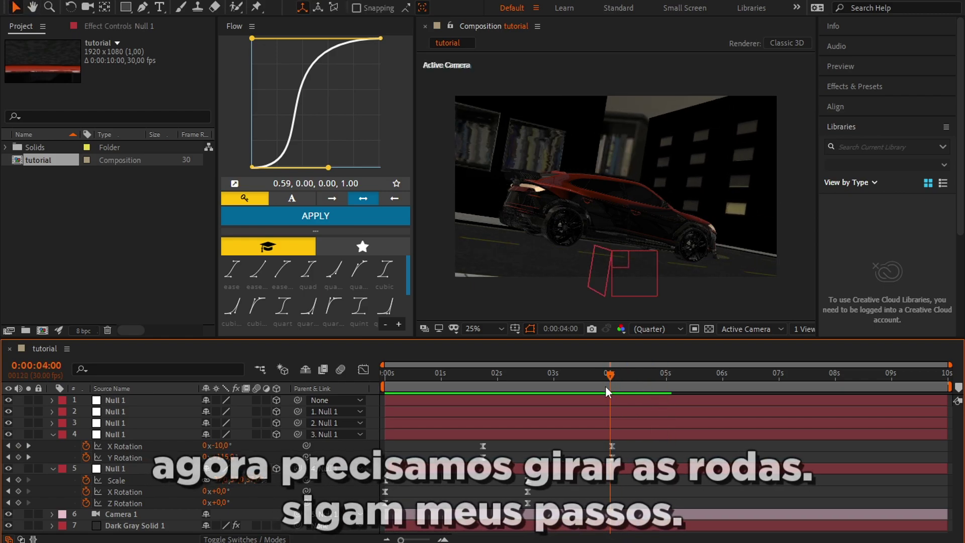
key("ctrl+s")
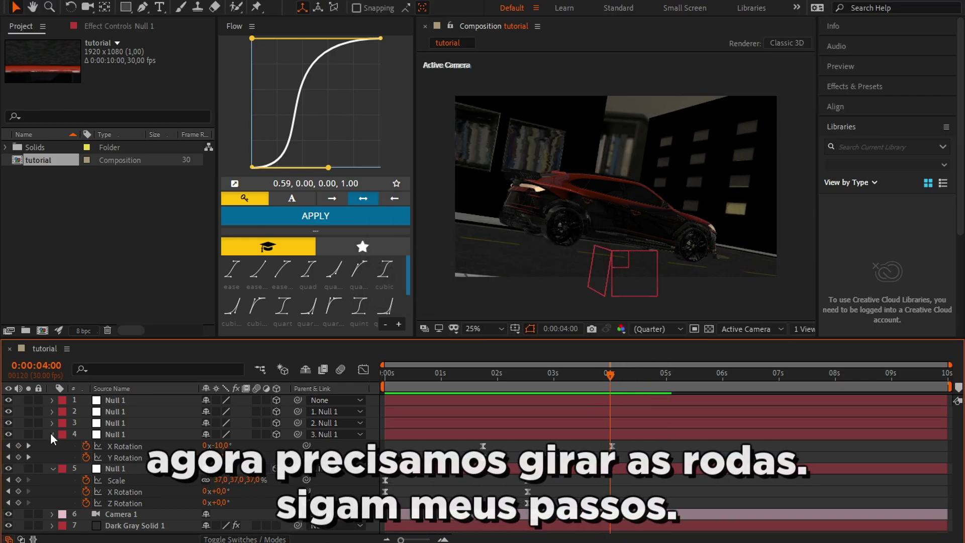
left_click(52, 433)
- Select Dark Gray Solid 1, open its Element Group 1 and keyframed properties, and return to the start
left_click(52, 445)
left_click(149, 468)
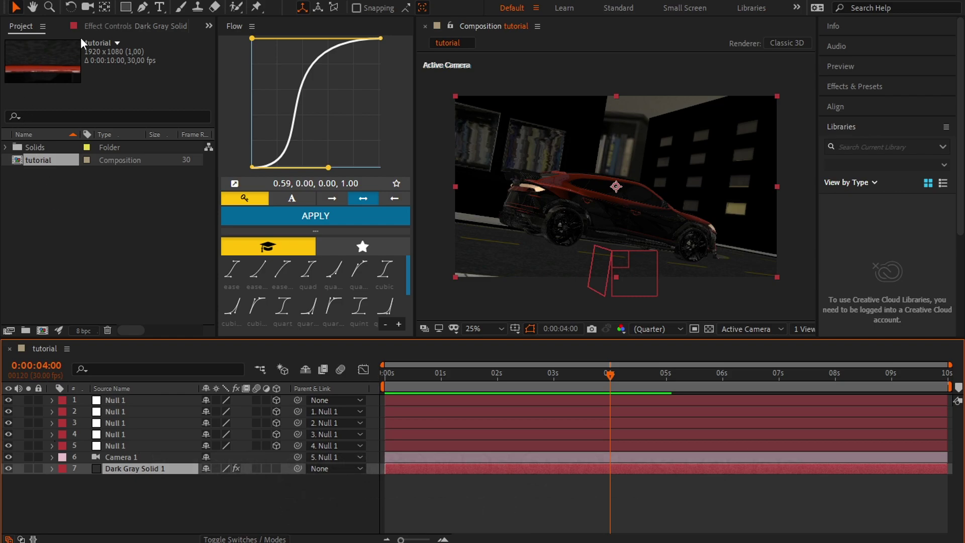
left_click(95, 27)
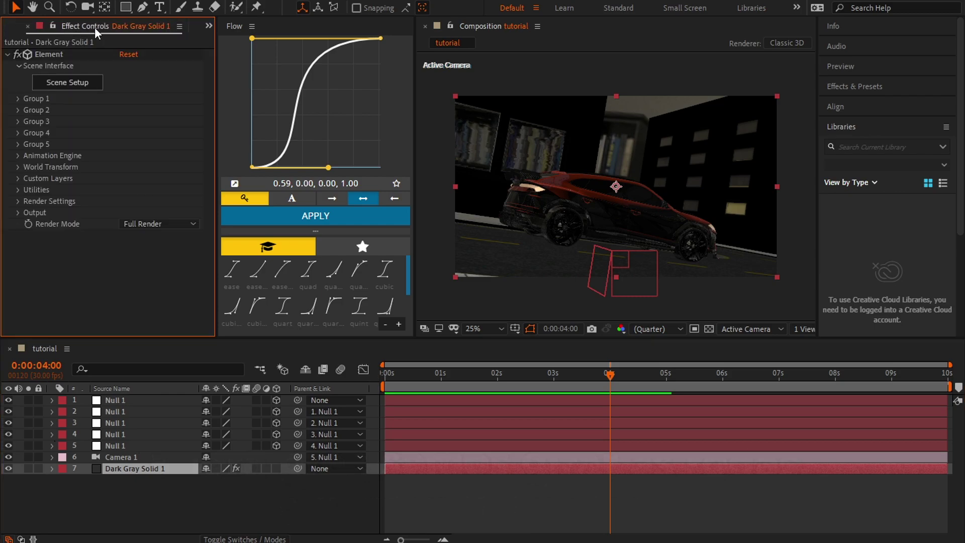
left_click(17, 99)
scroll(62, 209, "down", 2)
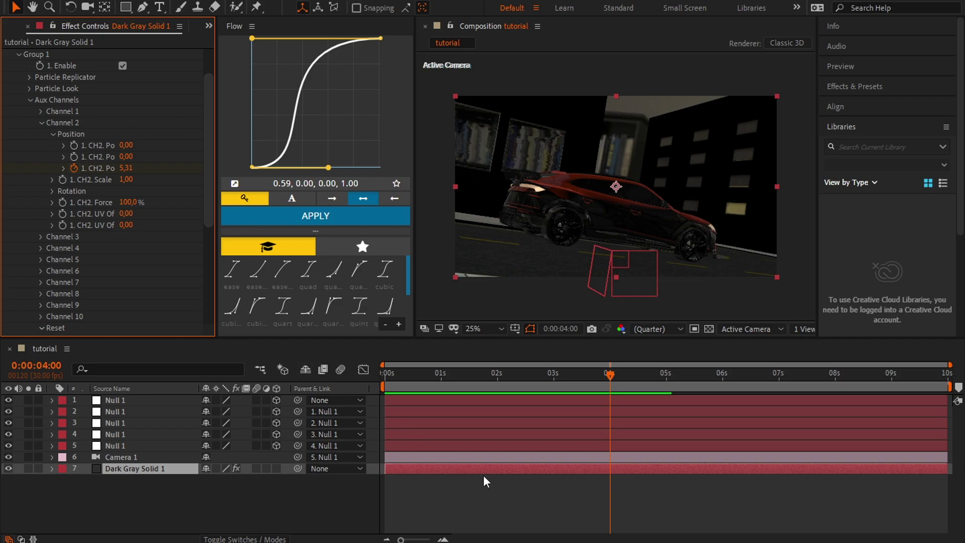
key("u")
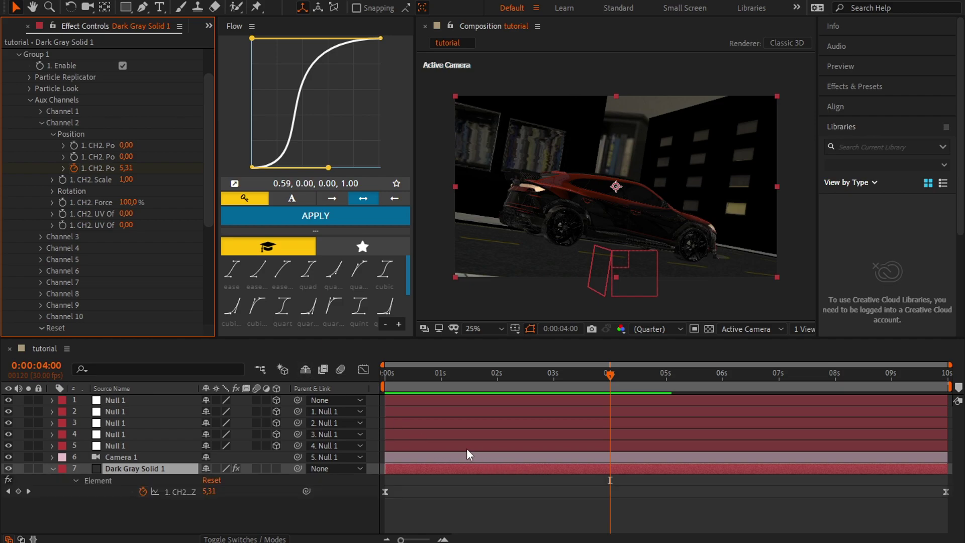
left_click_drag(410, 372, 369, 382)
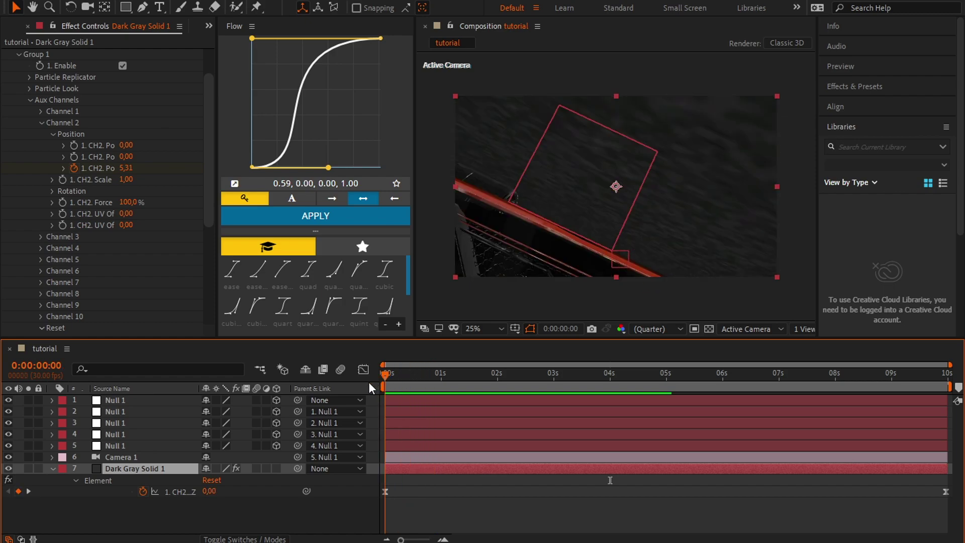
- Expand Channel 1's rotation settings, trying an X rotation value and undoing it
left_click(41, 122)
left_click(41, 110)
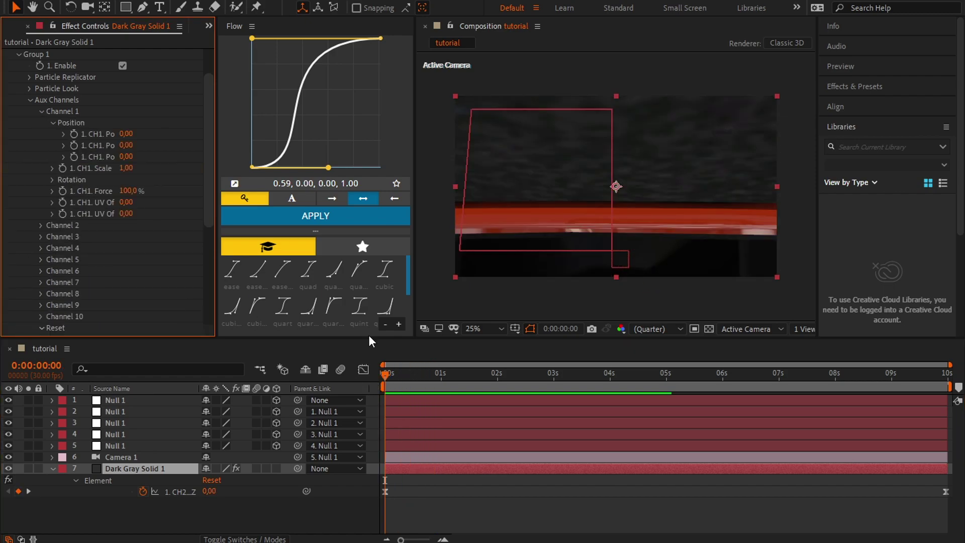
left_click_drag(667, 385, 677, 375)
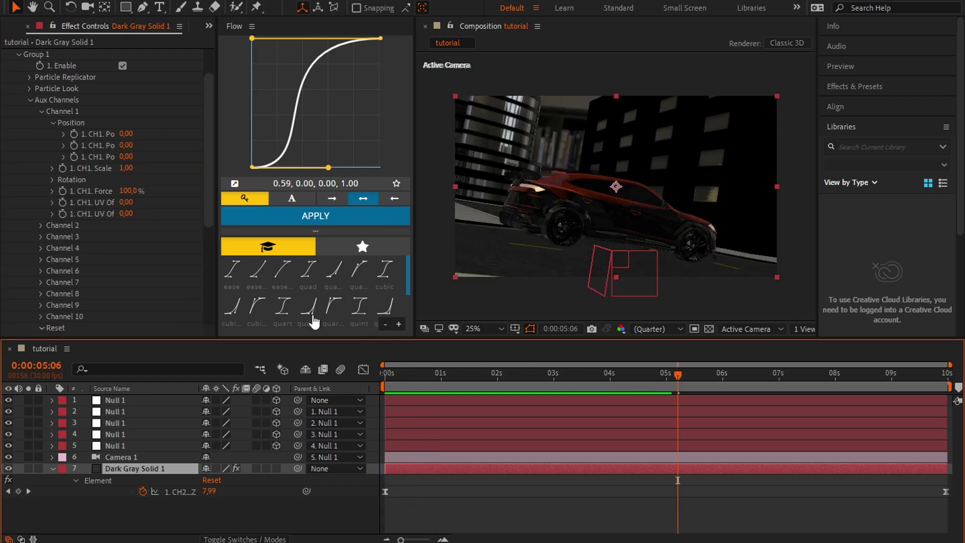
left_click(51, 179)
left_click_drag(138, 190, 183, 193)
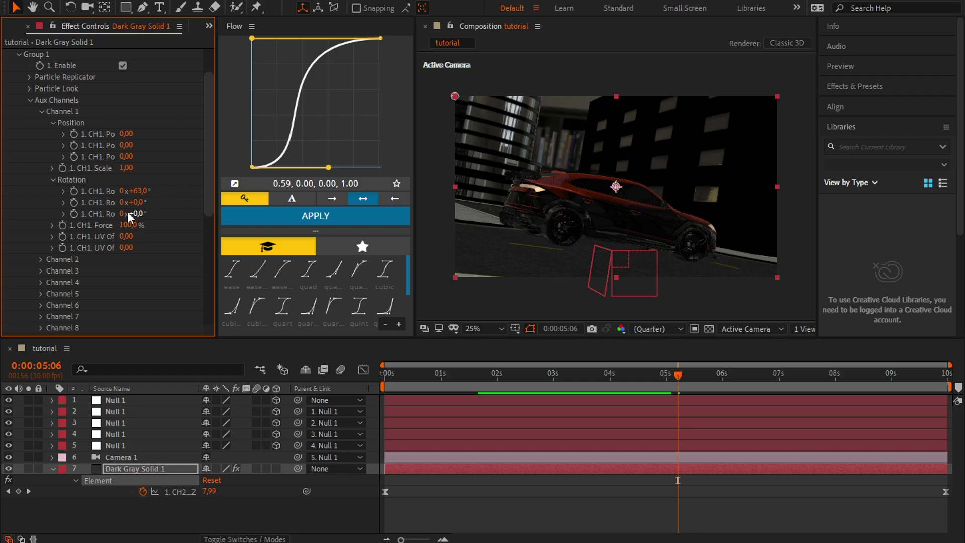
key("ctrl+z")
- Keyframe Channel 1 X rotation at 0° at the start and several revolutions near the end
left_click(731, 522)
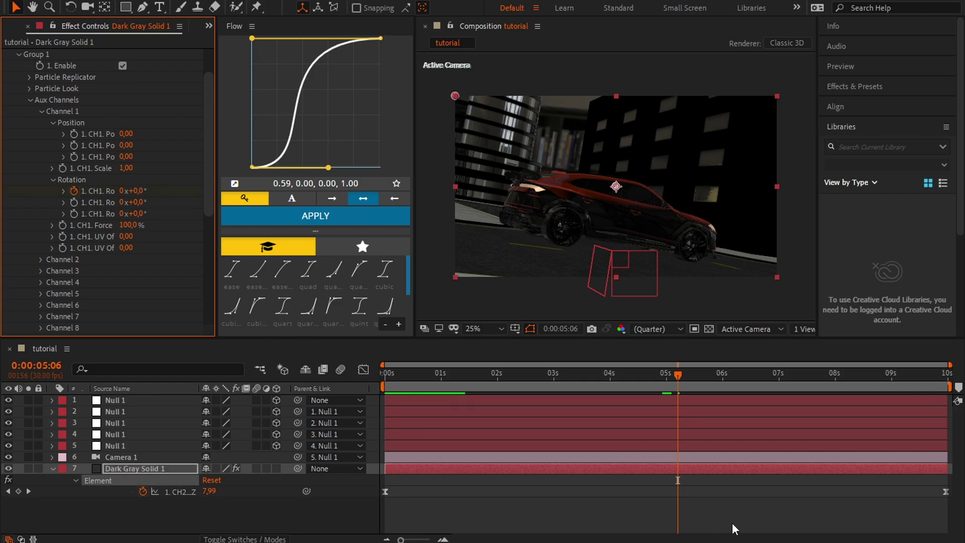
key("u")
left_click_drag(406, 490, 384, 496)
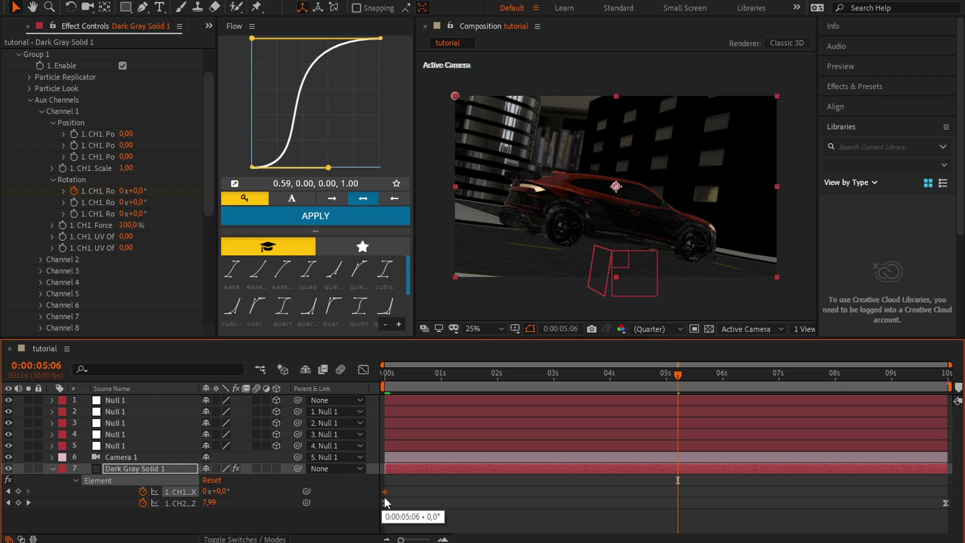
left_click(123, 192)
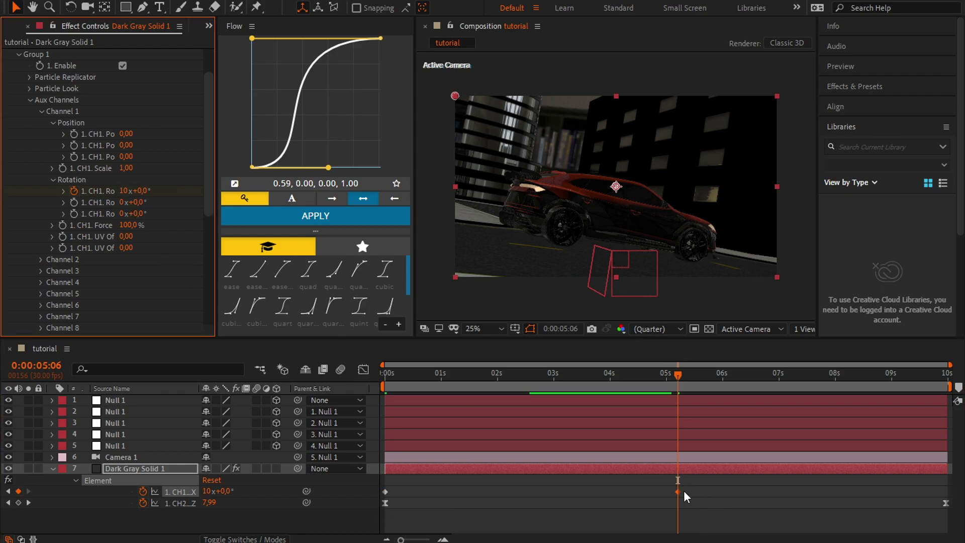
left_click_drag(684, 491, 930, 497)
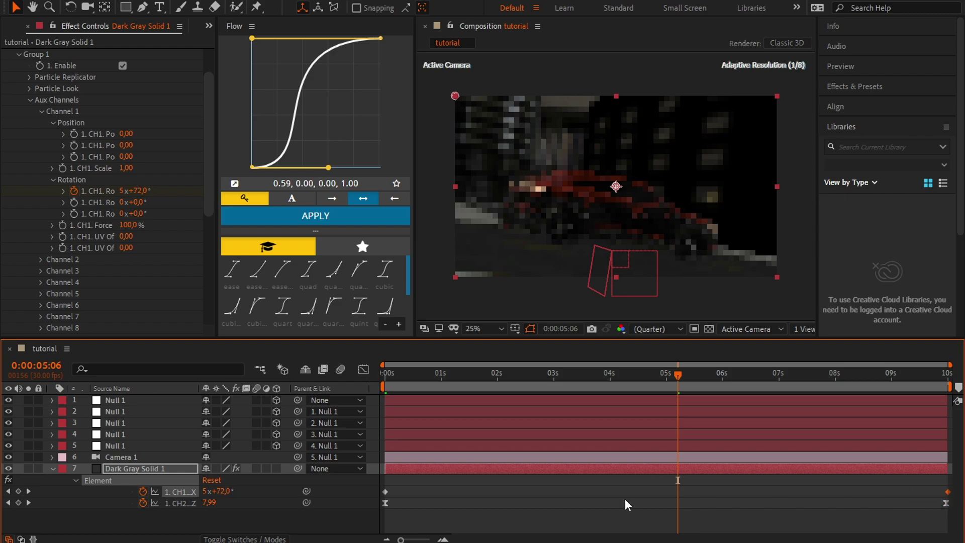
- Preview the wheel-spin animation, then select the fifth null layer
left_click(515, 516)
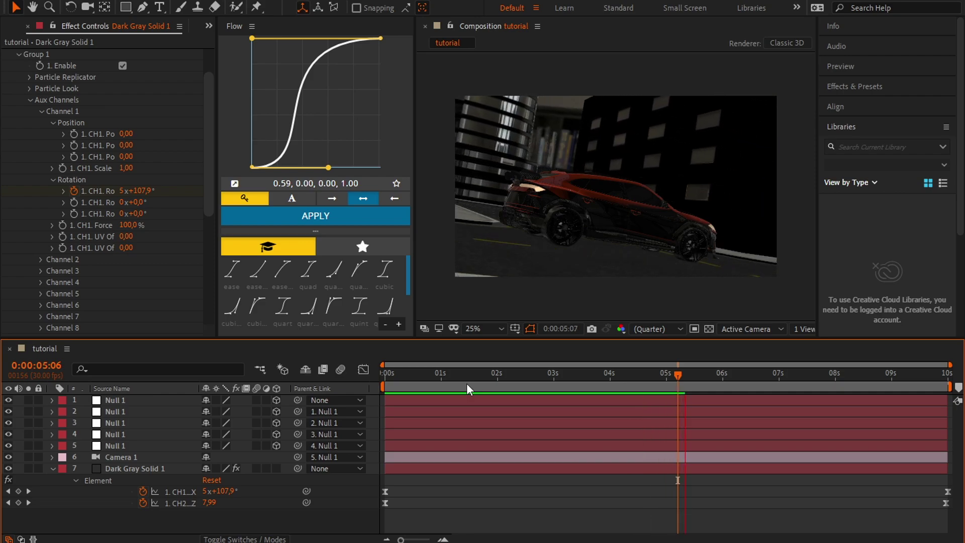
key("space")
left_click(470, 447)
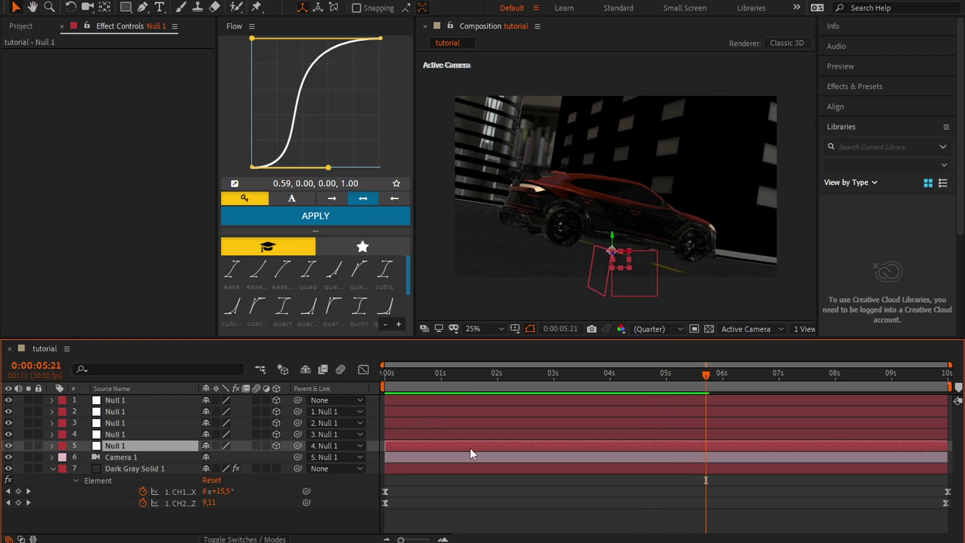
- Collapse the solid and fifth null, revealing the fourth null's rotation keyframes
left_click(52, 468)
key("u")
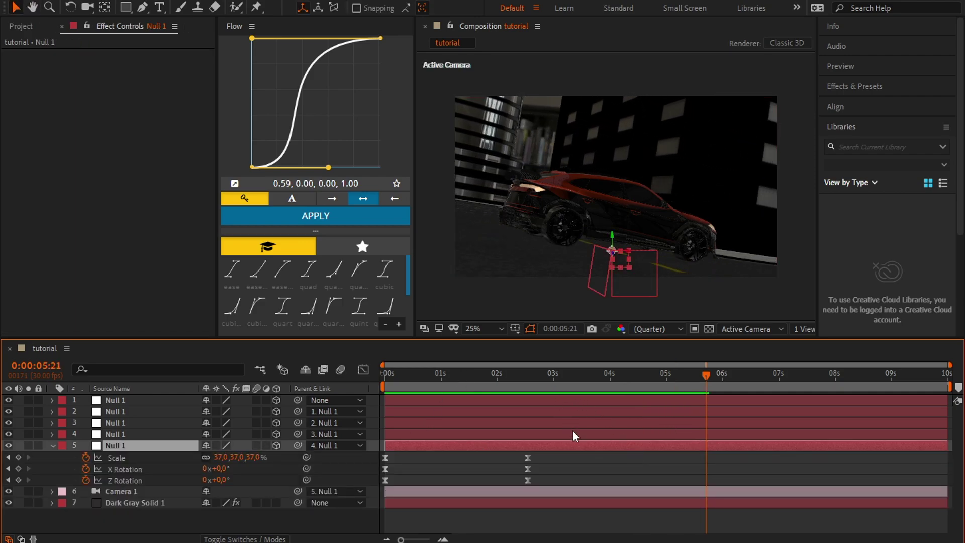
key("u")
left_click(570, 433)
key("u")
left_click(611, 376)
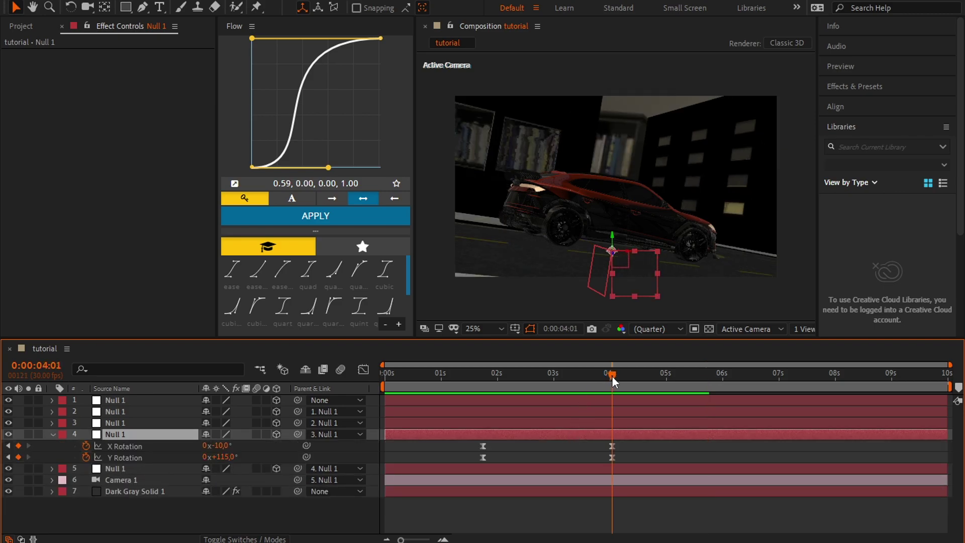
- Adjust the fourth null's X Rotation and apply a Flow ease to its rotation keyframes
left_click(535, 460)
left_click_drag(225, 449, 227, 449)
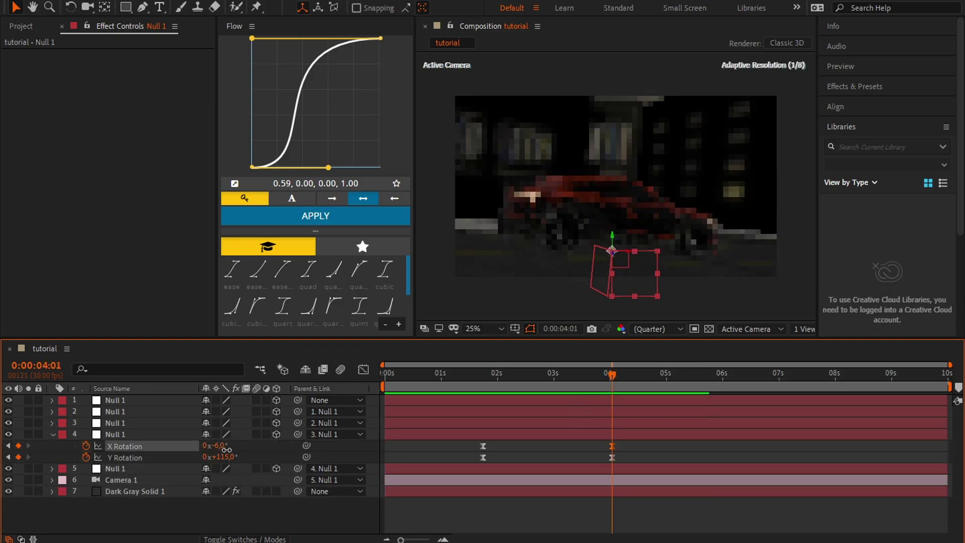
left_click_drag(640, 443, 470, 458)
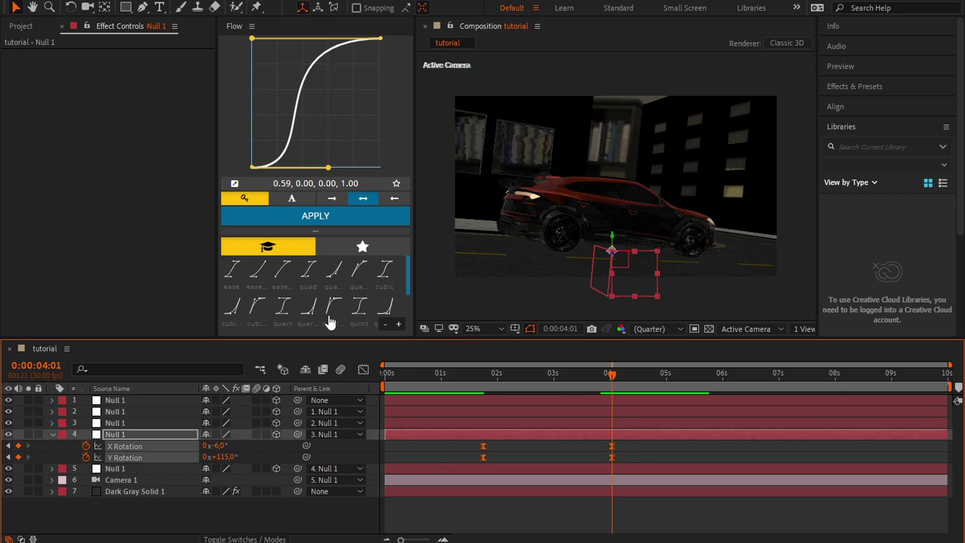
left_click(312, 215)
left_click(628, 452)
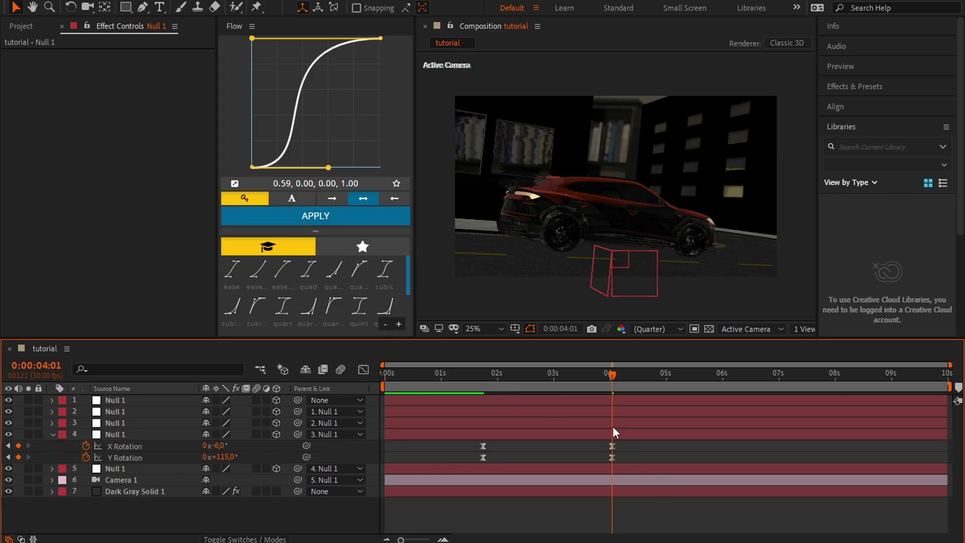
- Keyframe the third null's X and Y Rotation from 3:10, with Y Rotation 114° at 5:09
left_click_drag(582, 388, 573, 388)
left_click(584, 422)
key("r")
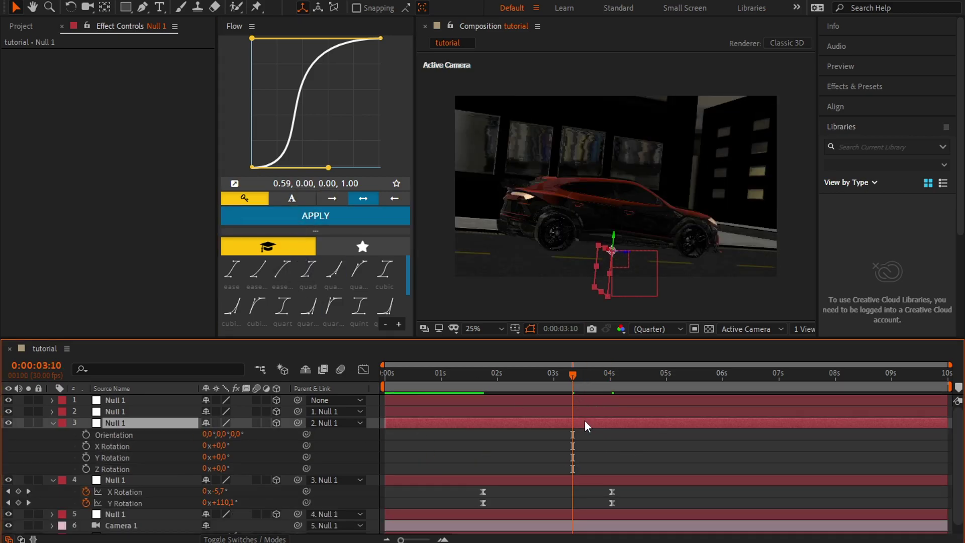
left_click(86, 446)
left_click(86, 457)
left_click(683, 385)
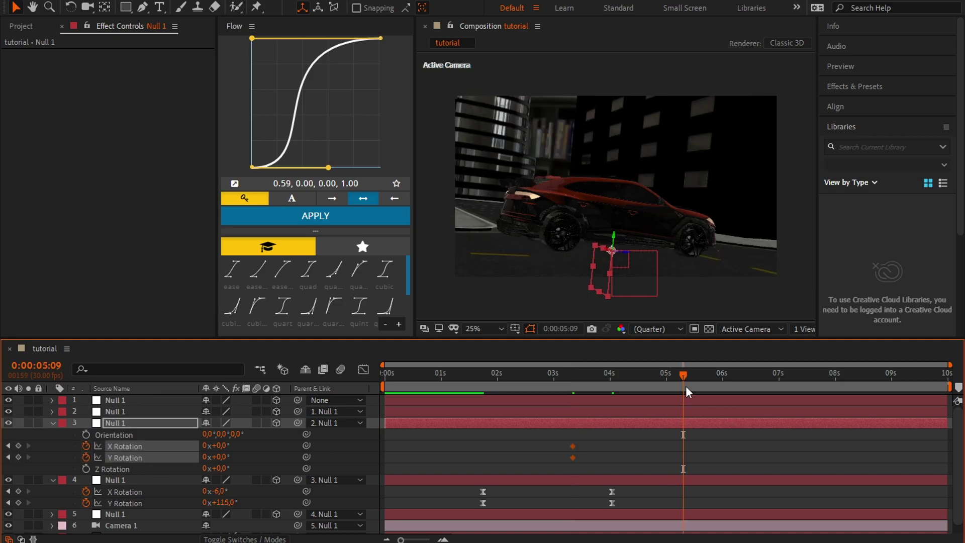
left_click_drag(215, 456, 253, 463)
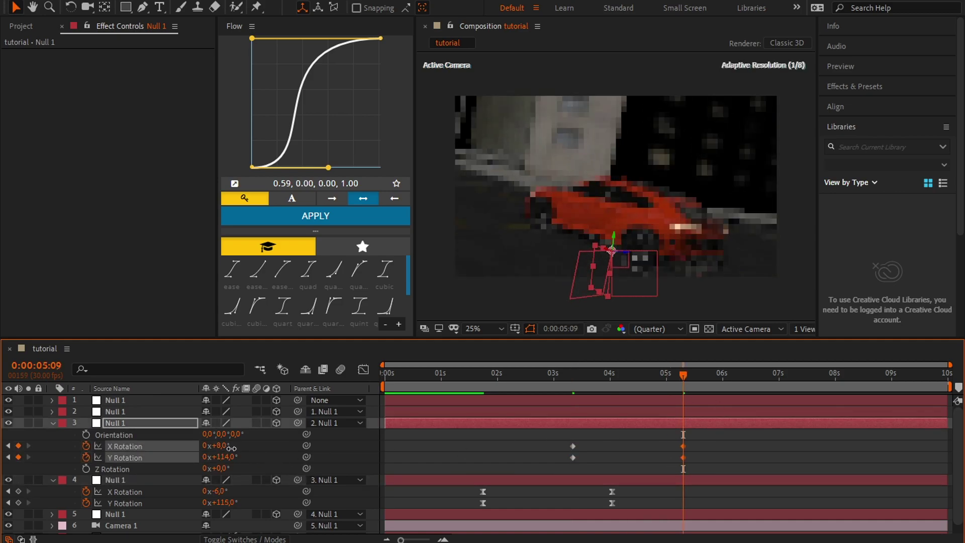
- Separate the third null's position dimensions and keyframe its Y Position up to 18
right_click(147, 455)
left_click(73, 448)
key("p")
left_click(86, 446)
key("u")
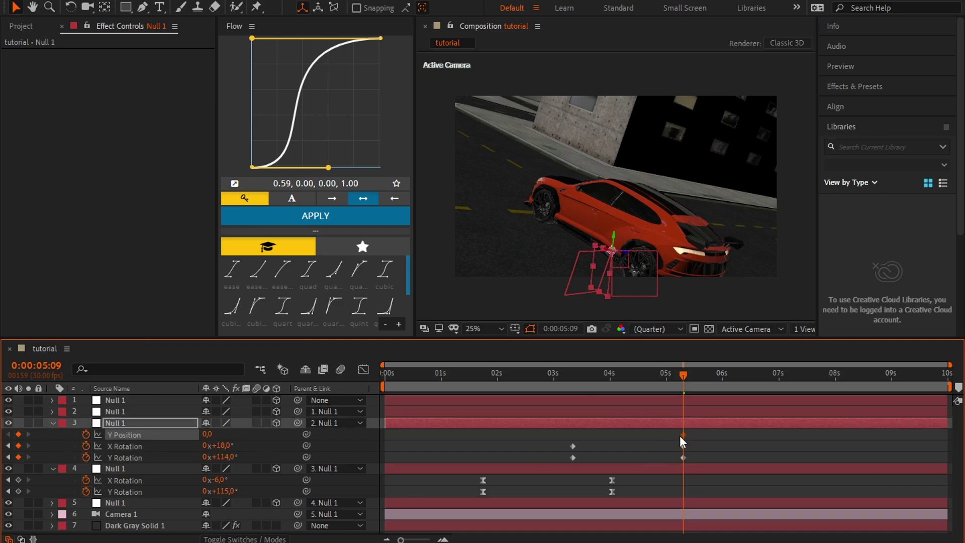
left_click_drag(223, 445, 95, 447)
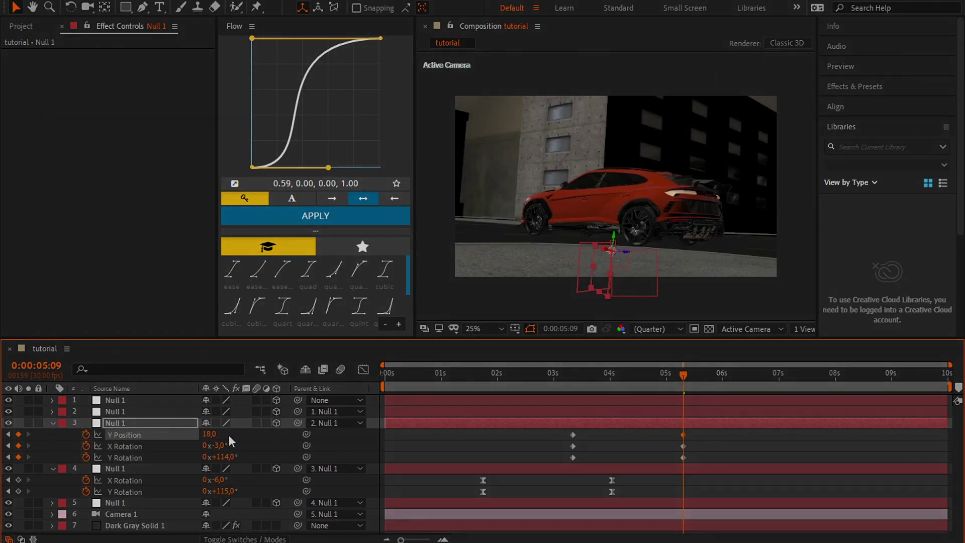
key("p")
key("u")
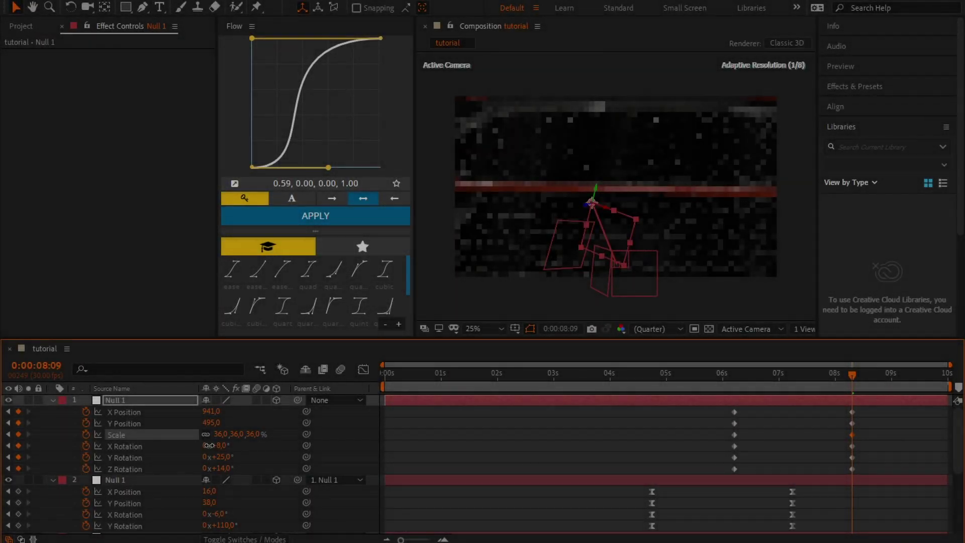
- Lower the top null's Scale, shift its 8s keyframes later and Easy Ease them
left_click_drag(208, 445, 207, 445)
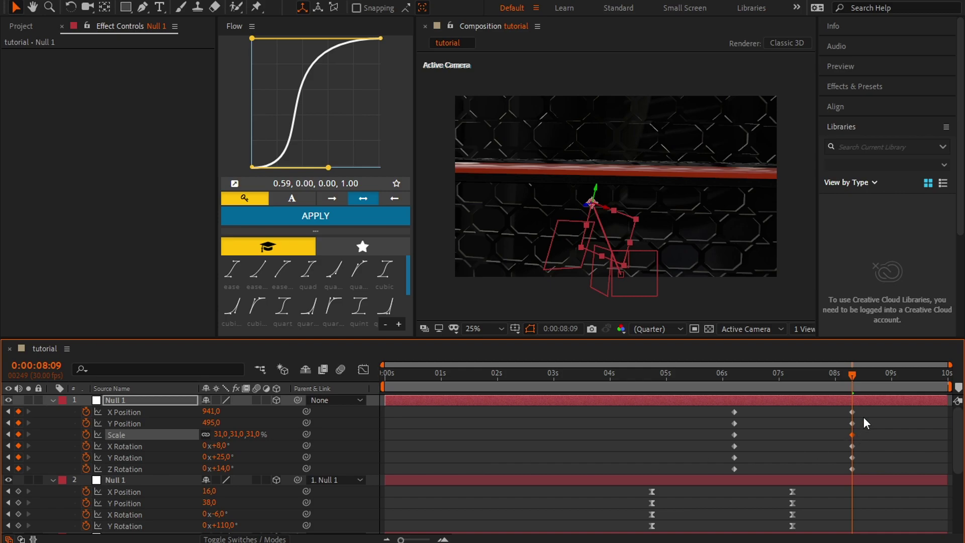
left_click_drag(817, 408, 887, 475)
mouse_move(857, 415)
left_mouse_down()
mouse_move(875, 415)
mouse_move(712, 466)
left_mouse_up()
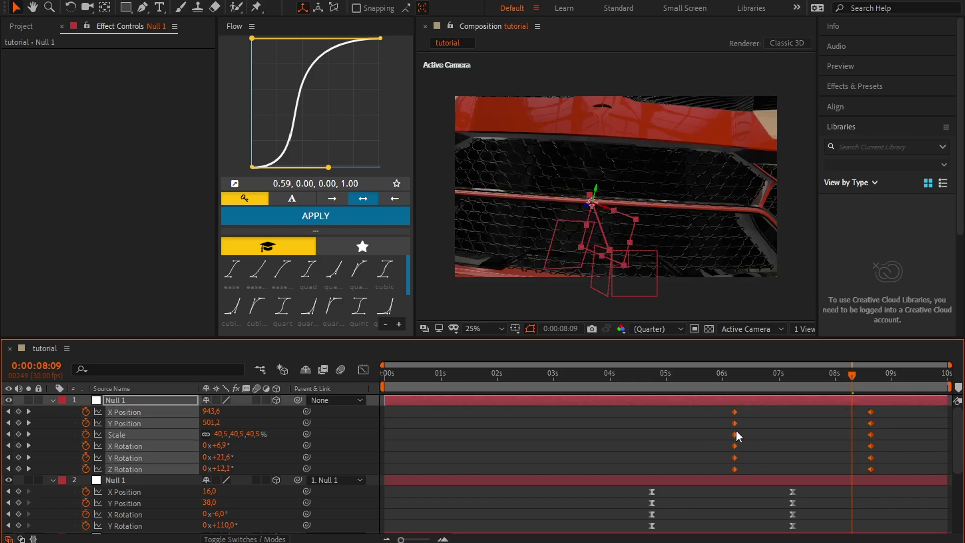
key("F9")
- Lengthen the first keyframes' ease influence in the Graph Editor, then collapse all layers
left_click(363, 369)
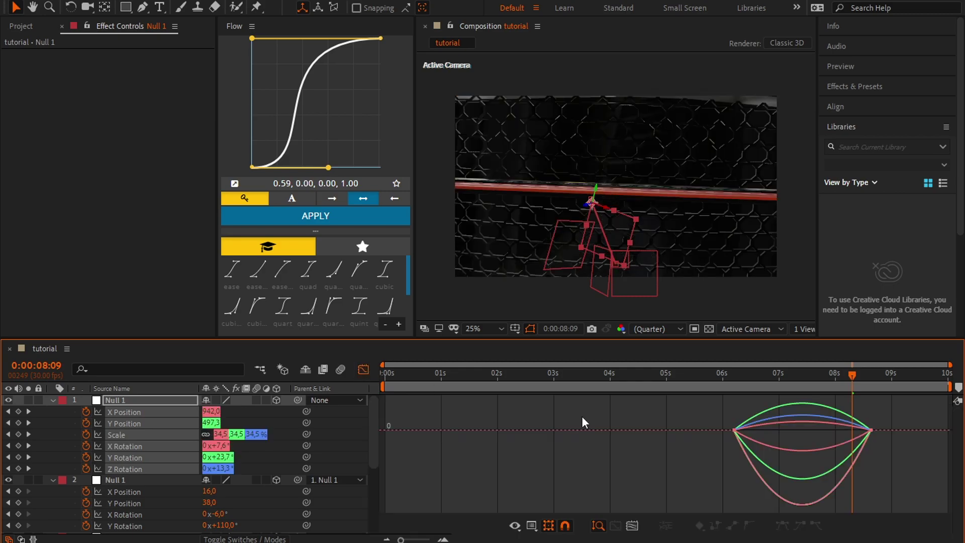
left_click_drag(756, 431, 860, 430)
left_click(368, 371)
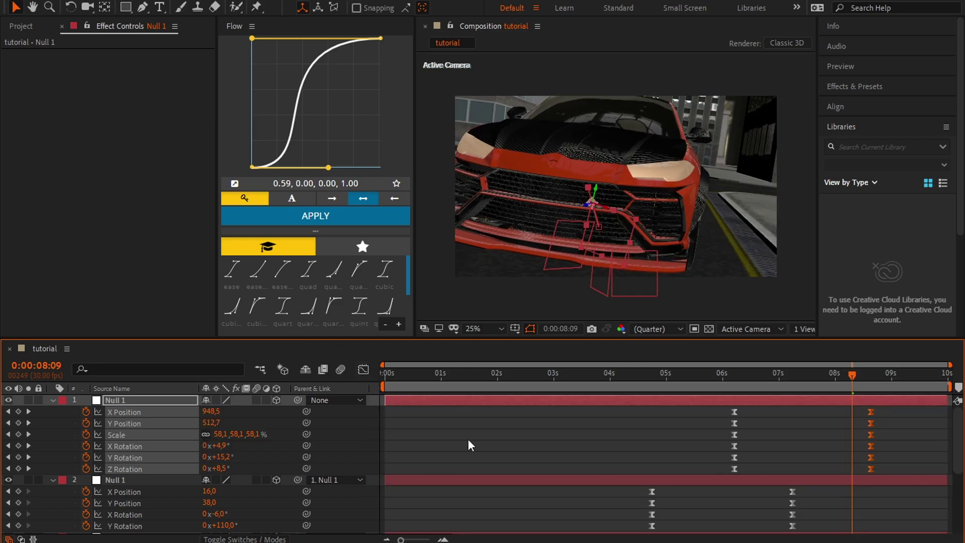
key("ctrl+a")
left_click(52, 401)
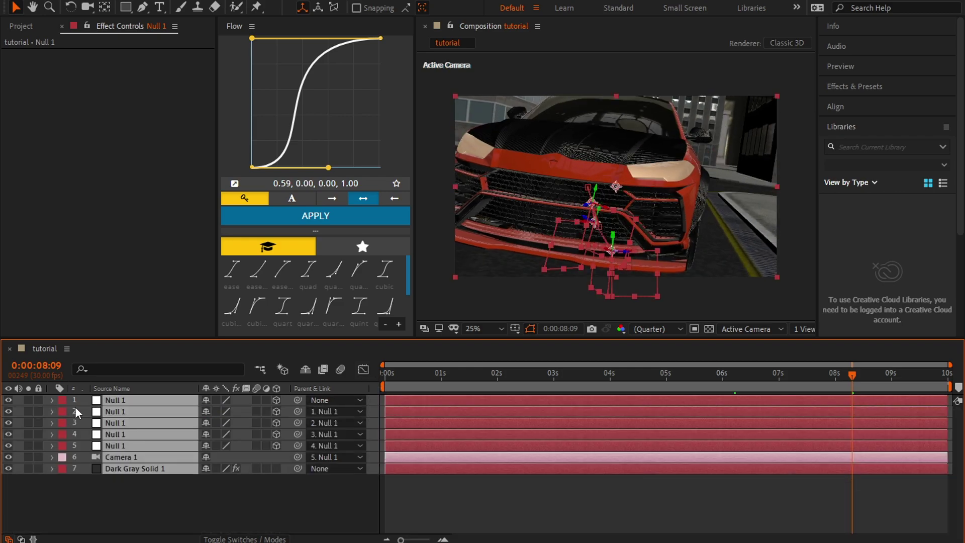
left_click_drag(451, 339, 454, 324)
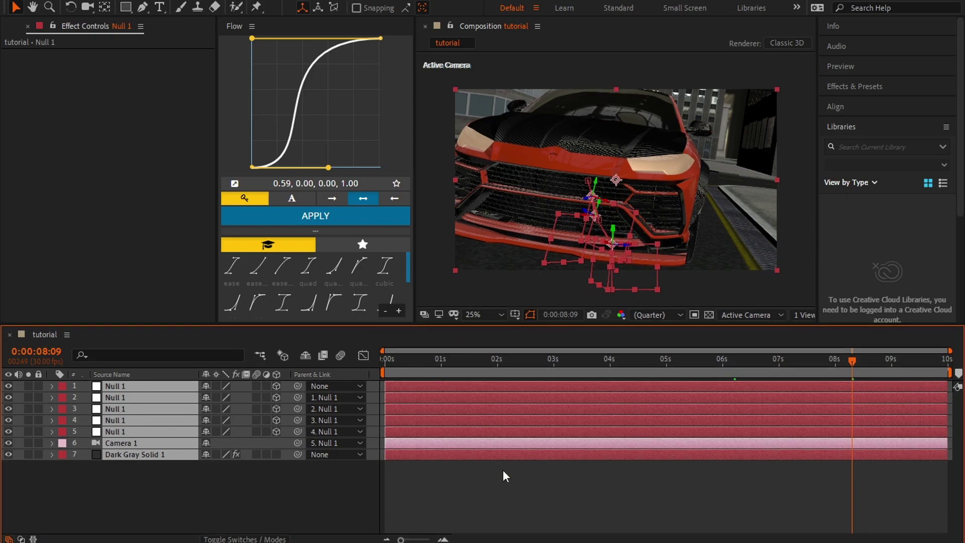
left_click(504, 473)
key("space")
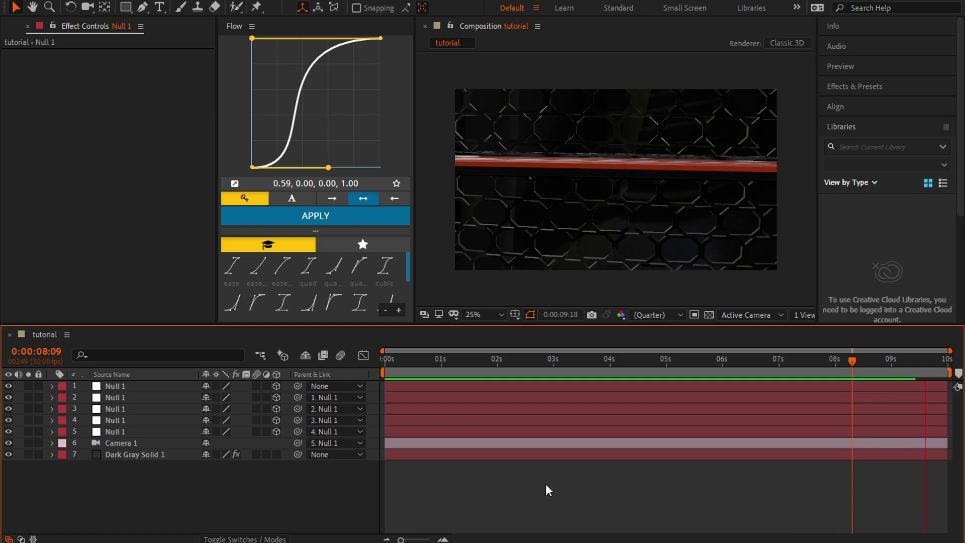
key("space")
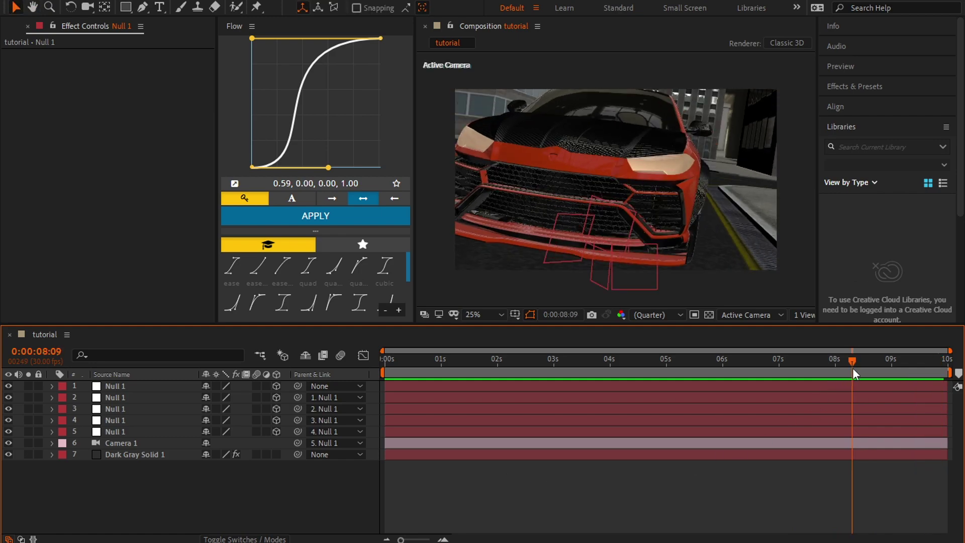
- Move the CH2_Z and CH1_X end keyframes back to the playhead near 8:09
left_click(845, 455)
key("u")
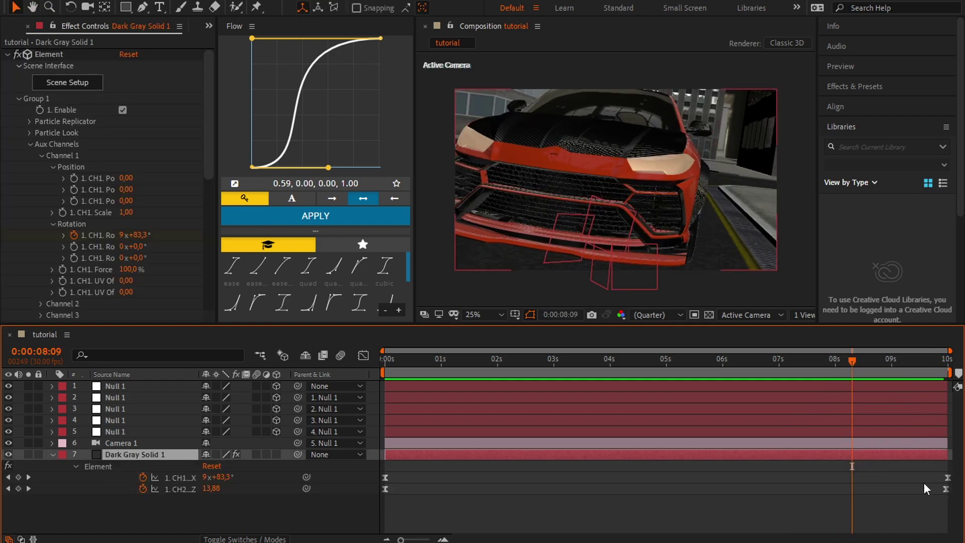
left_click_drag(946, 488, 949, 490)
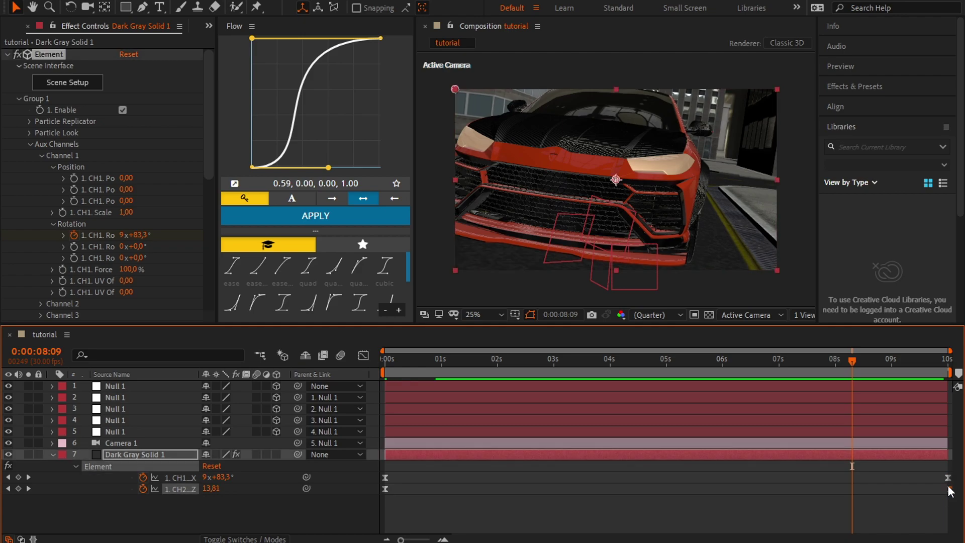
left_click(947, 477, "shift")
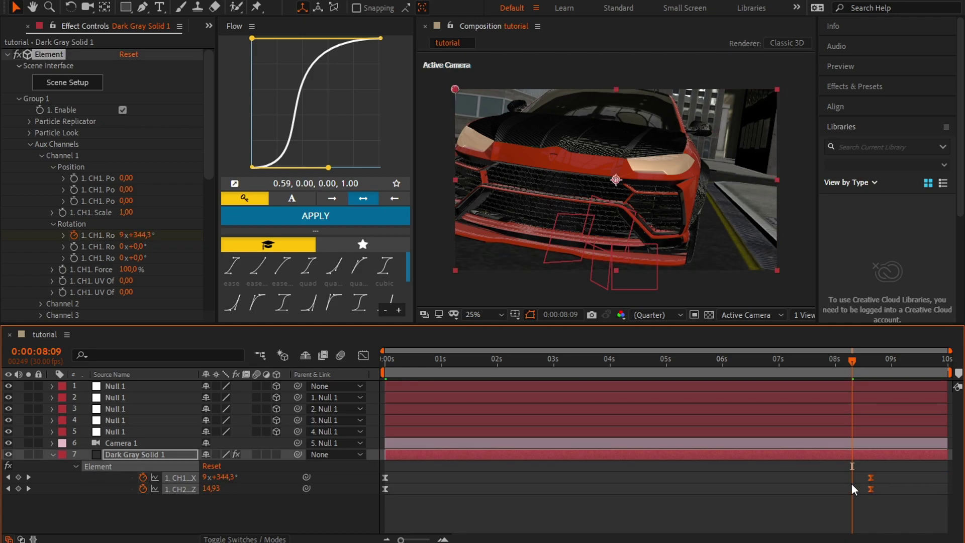
left_click_drag(851, 486, 851, 485)
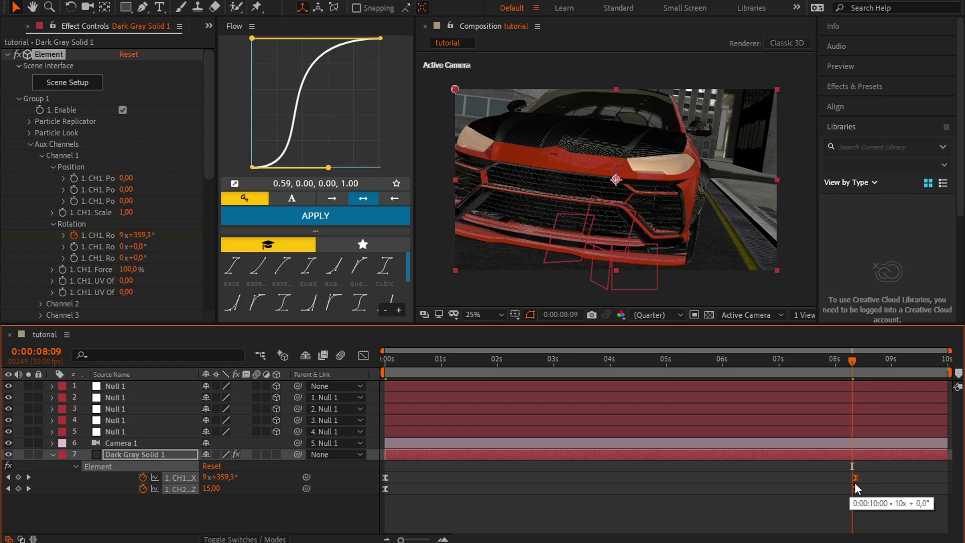
left_click(861, 477)
- Preview the animation, end the work area at 8:11 and trim the comp to it
key("space")
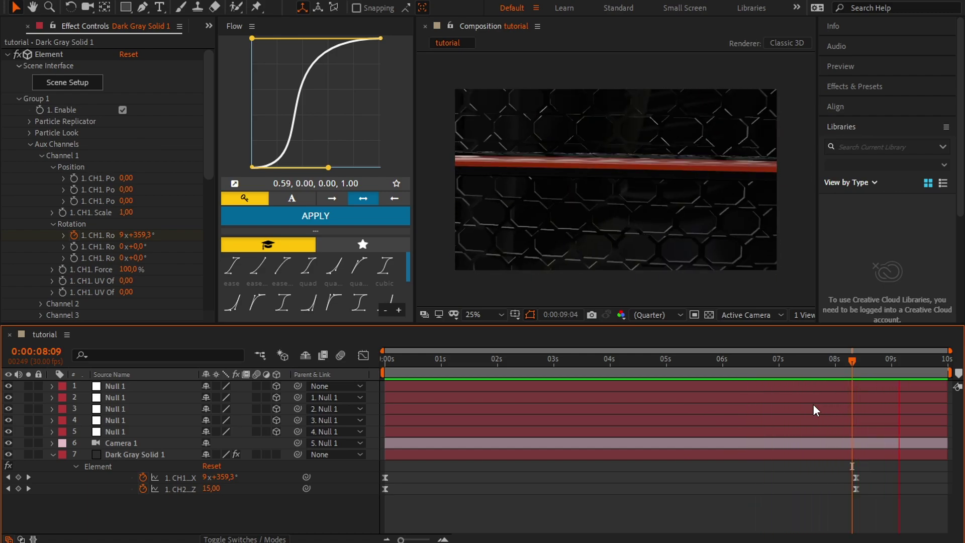
key("space")
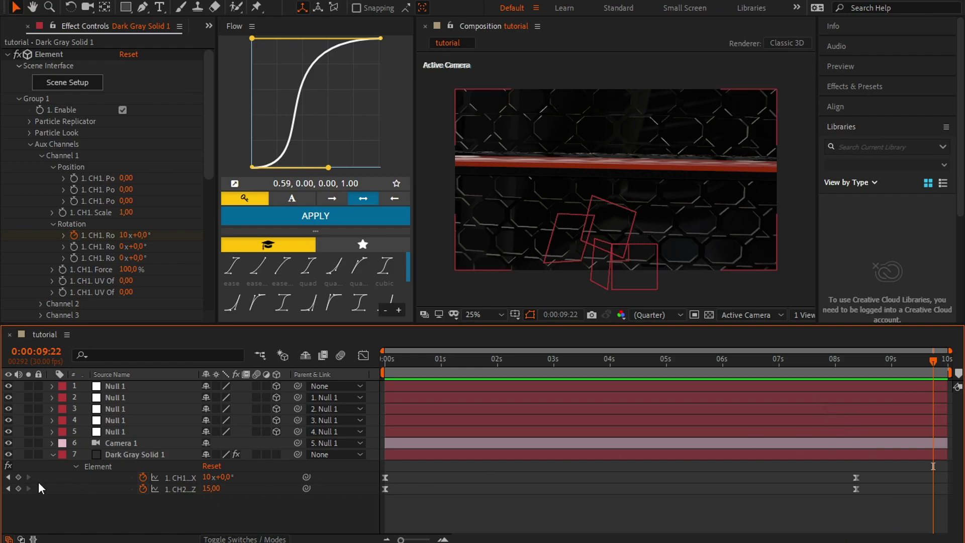
left_click(9, 477)
key("n")
right_click(845, 374)
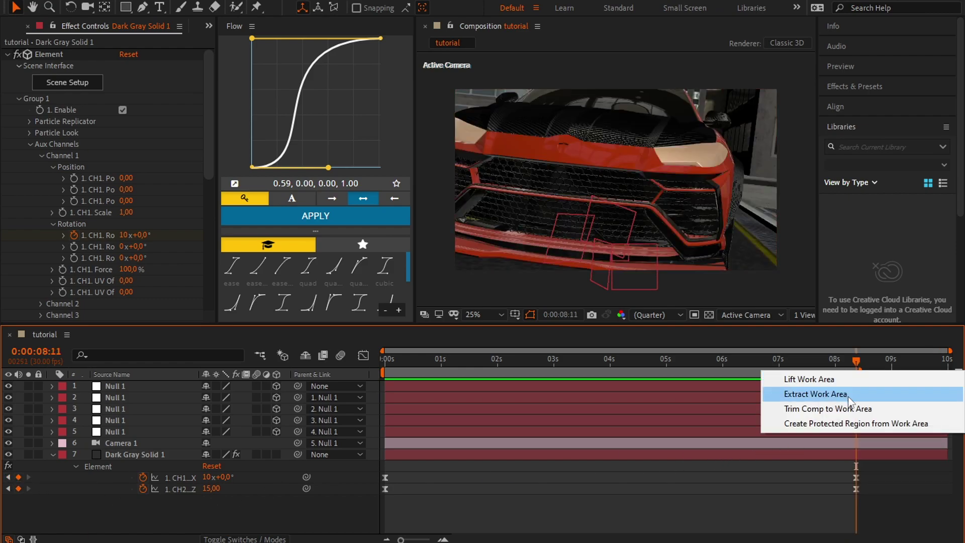
left_click(827, 409)
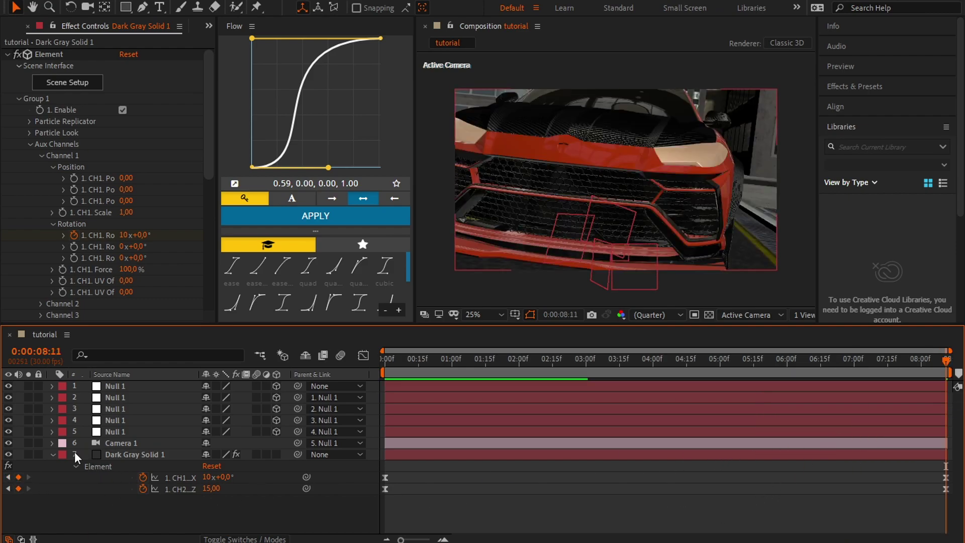
- Collapse and deselect all layers, then scrub back to 0:00:04:20
key("ctrl+a")
left_click(52, 454)
left_click(548, 508)
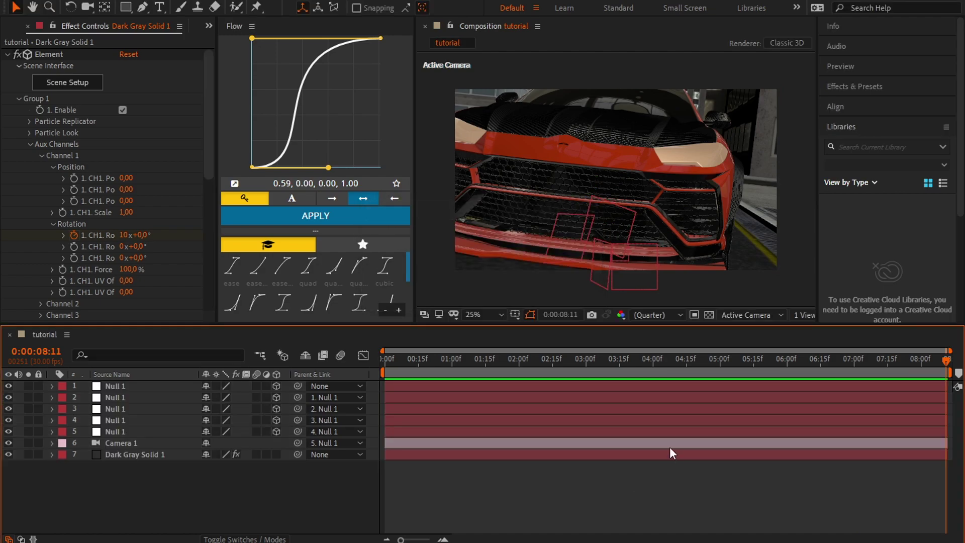
left_click_drag(738, 354, 695, 372)
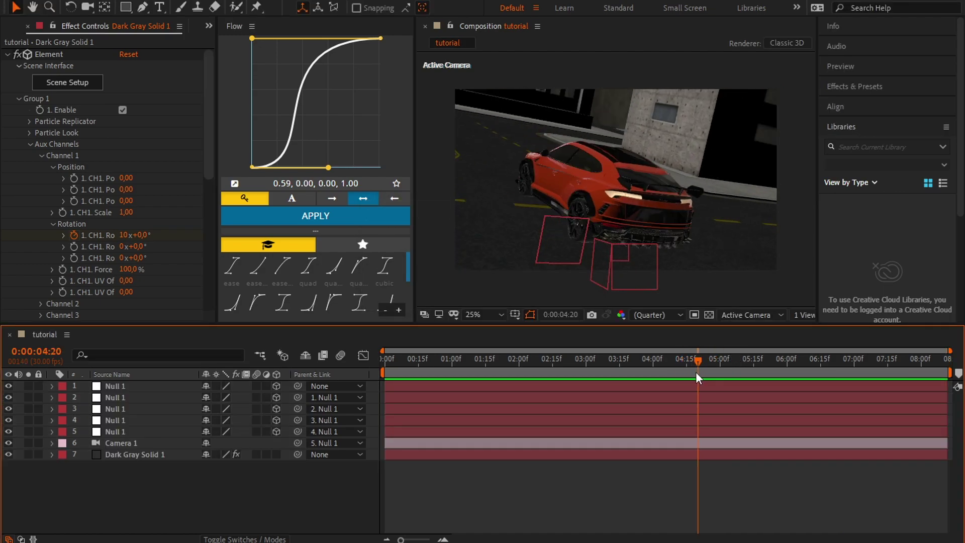
- Collapse Aux Channels and Group 1, then expand Render Settings down to Ambient Occlusion
left_click(29, 144)
left_click(19, 99)
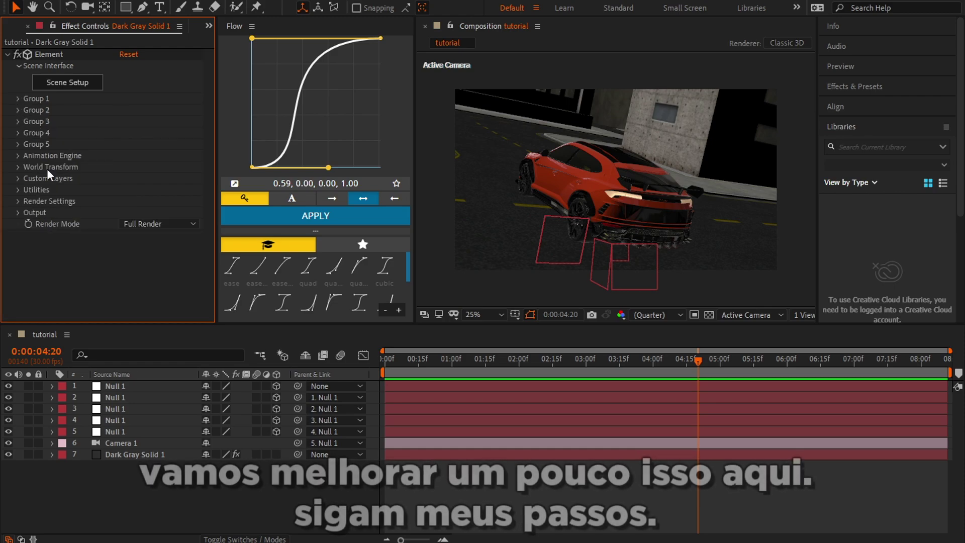
left_click(18, 201)
scroll(97, 213, "down", 2)
scroll(97, 213, "down", 2)
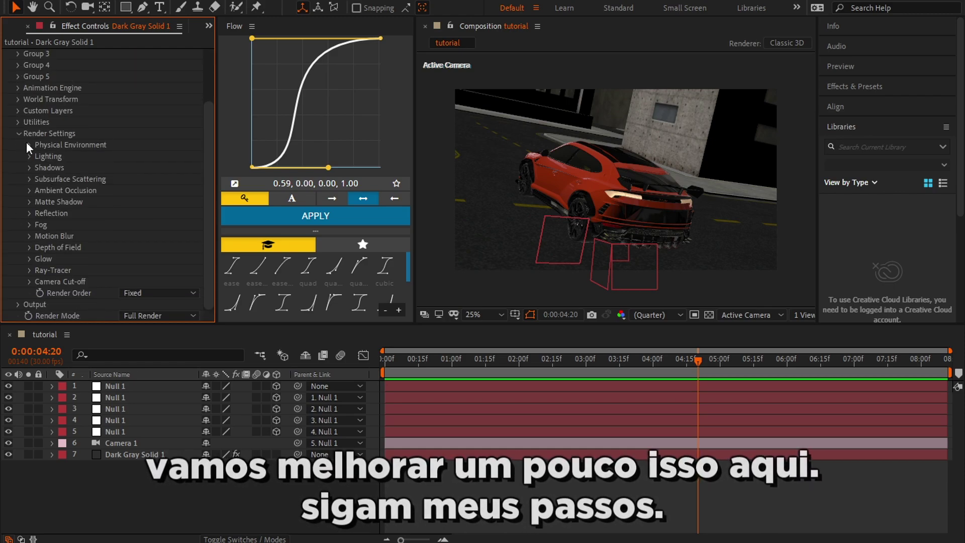
left_click(29, 144)
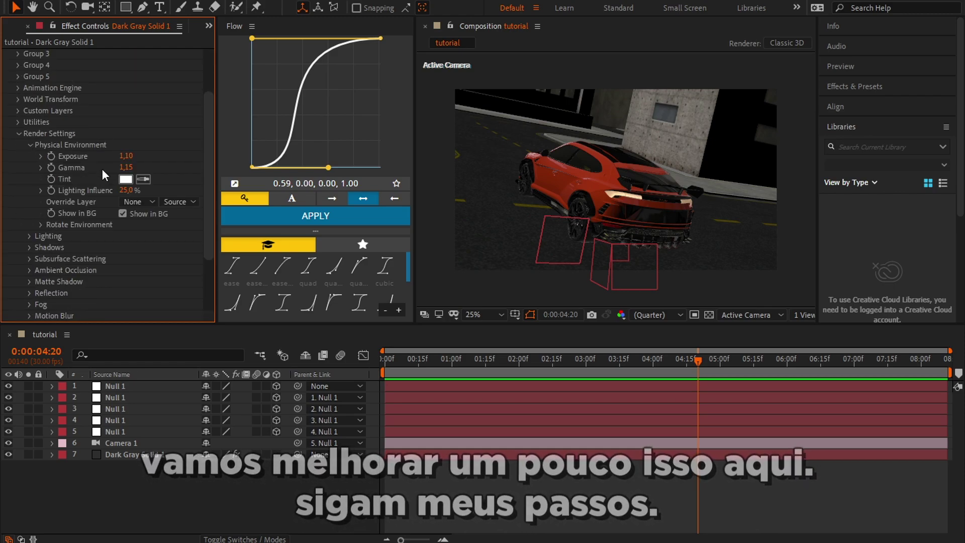
left_click(31, 144)
left_click(29, 191)
scroll(147, 206, "down", 3)
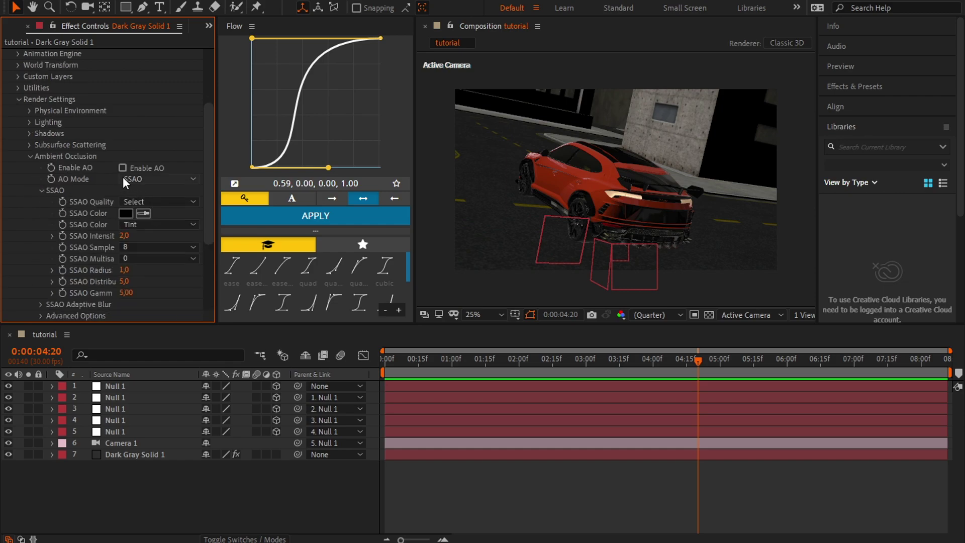
- Enable AO with SSAO Intensity 15.0, Radius 5.1, Distribution 6.6, and save the project
left_click(125, 169)
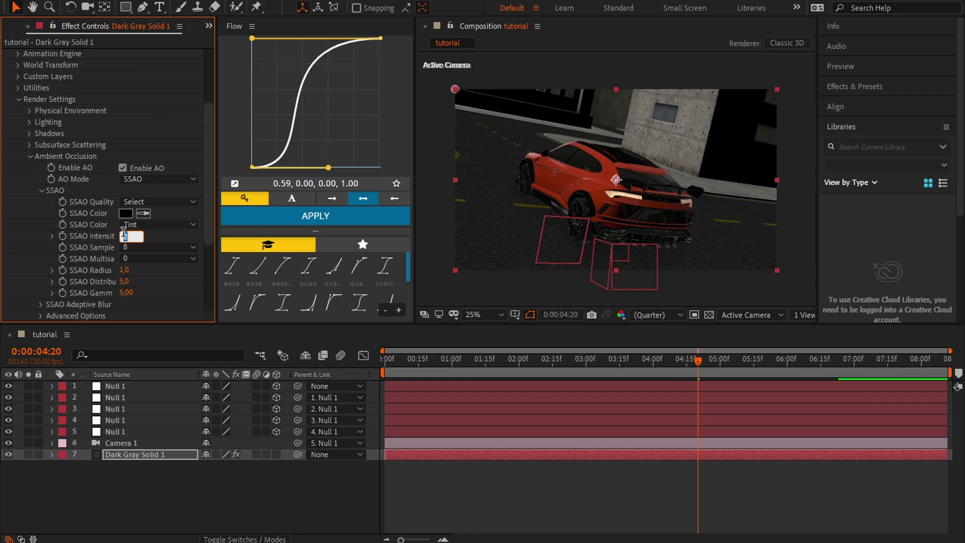
type("15")
key("Return")
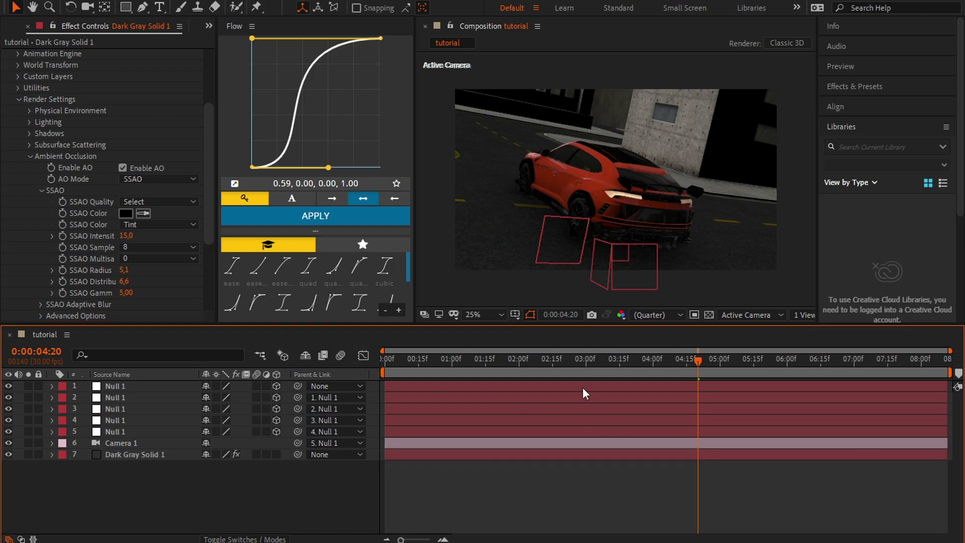
left_click_drag(583, 370, 535, 370)
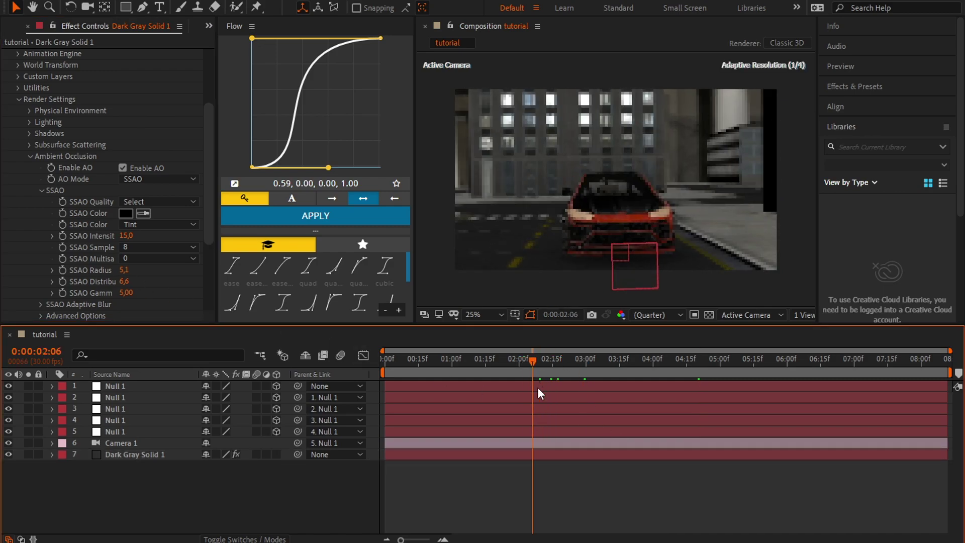
key("ctrl+s")
- Add Point Light 1 as a point-type light with intensity about 178%
right_click(614, 478)
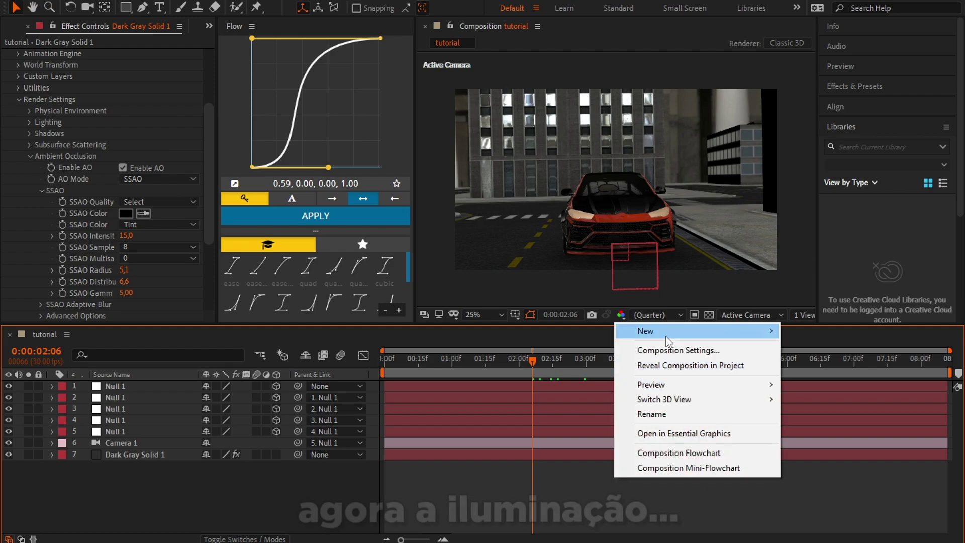
mouse_move(648, 330)
left_click(809, 383)
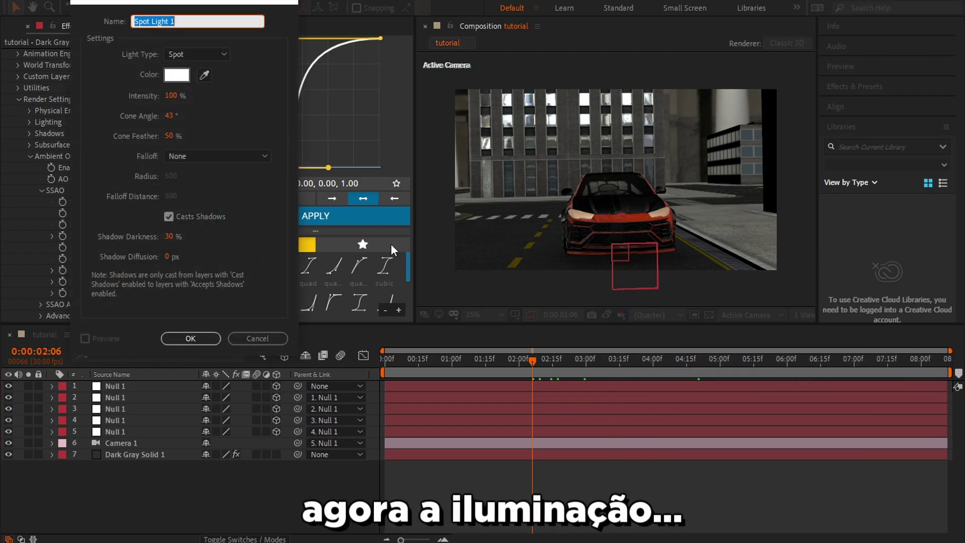
left_click(183, 56)
left_click(182, 103)
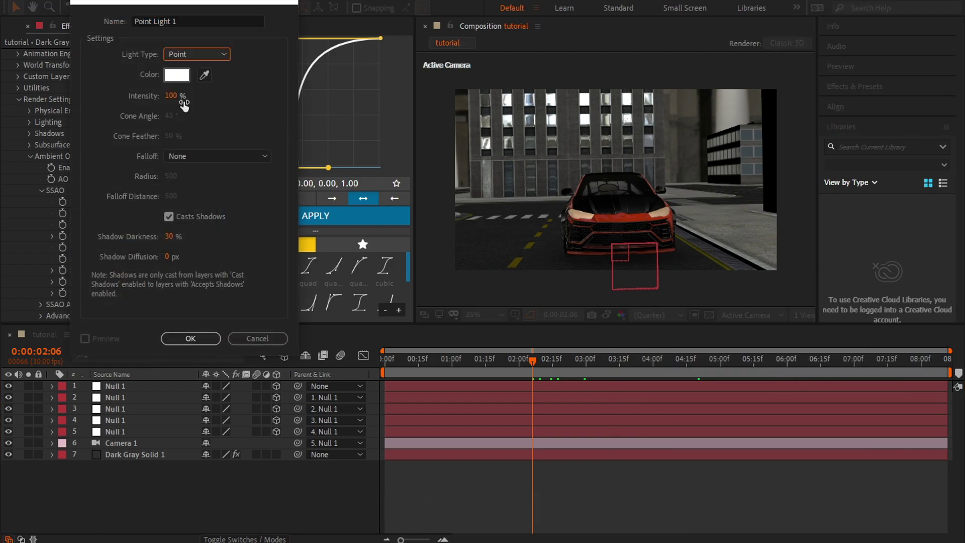
left_click(171, 95)
type("150")
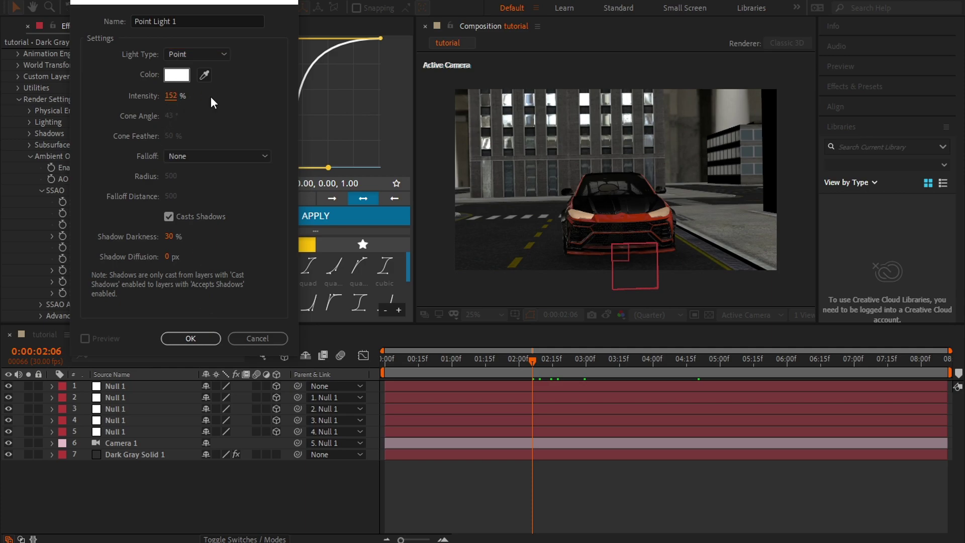
key("Return")
left_click_drag(177, 96, 220, 171)
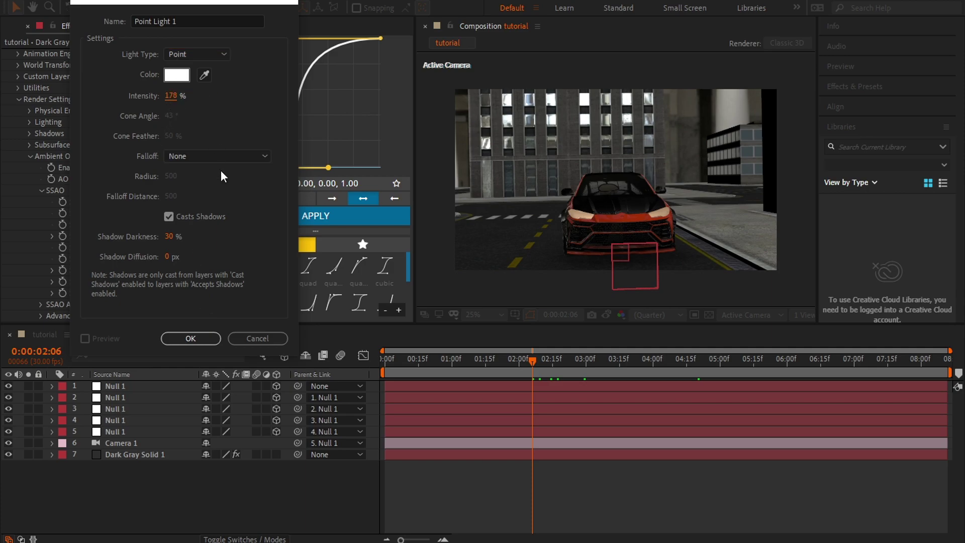
left_click(203, 341)
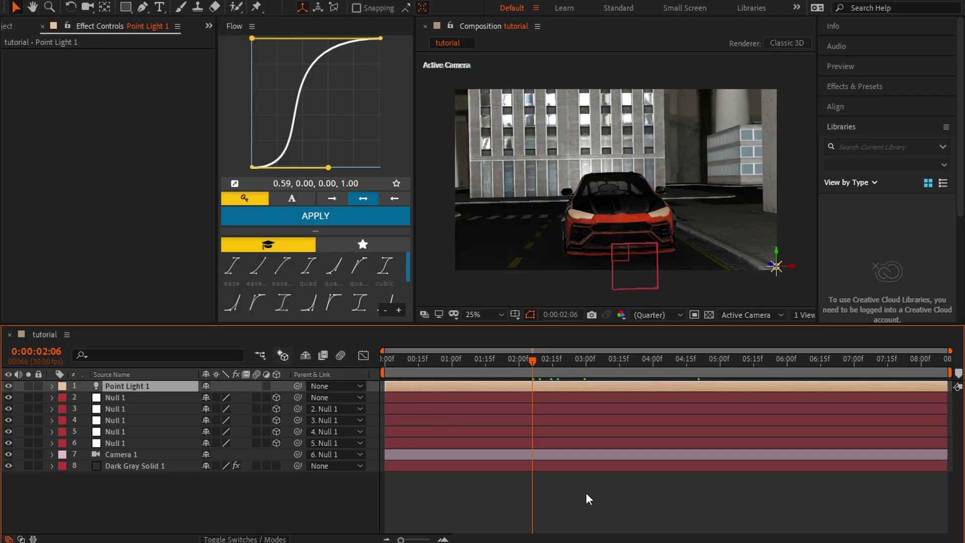
- Switch the viewer to Custom View 1 and orbit around the scene
left_click(752, 316)
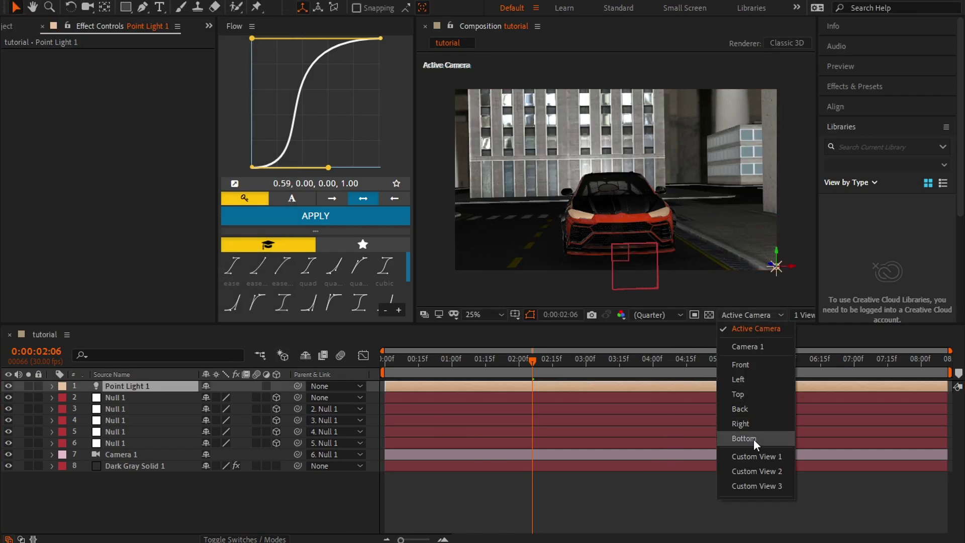
left_click(740, 451)
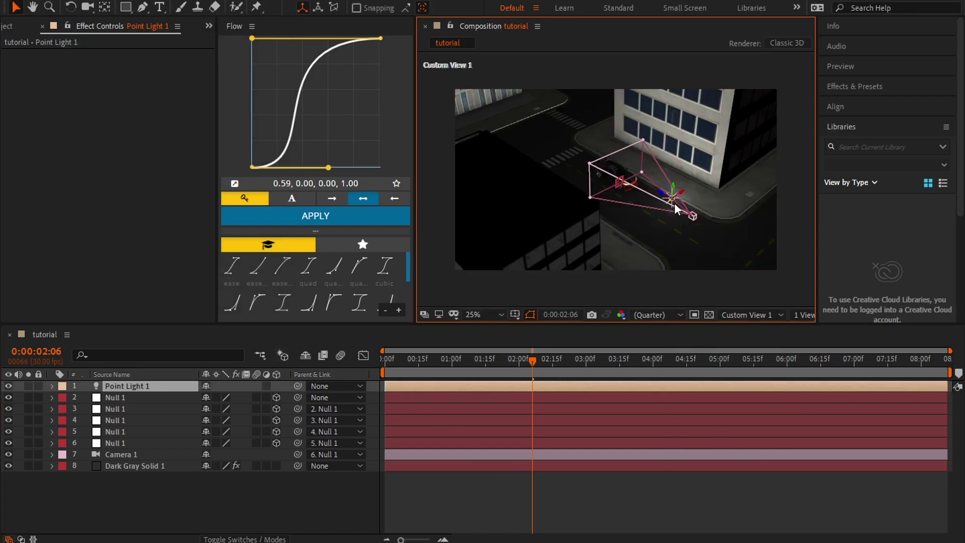
key("c")
mouse_move(692, 184)
left_mouse_down()
mouse_move(658, 186)
mouse_move(685, 168)
left_mouse_up()
key("c")
key("c")
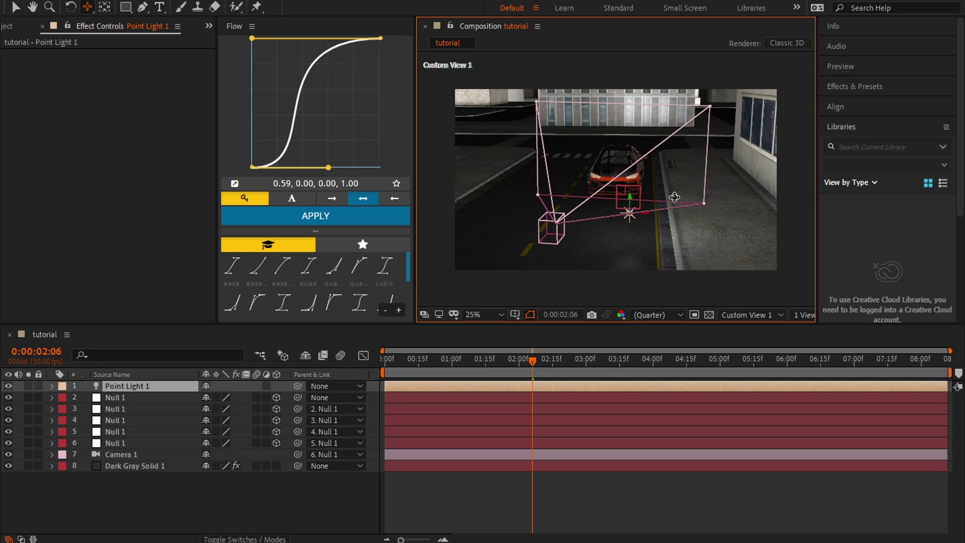
- Lift the point light high above the street and slide it to the right
key("v")
left_click_drag(629, 201, 634, 89)
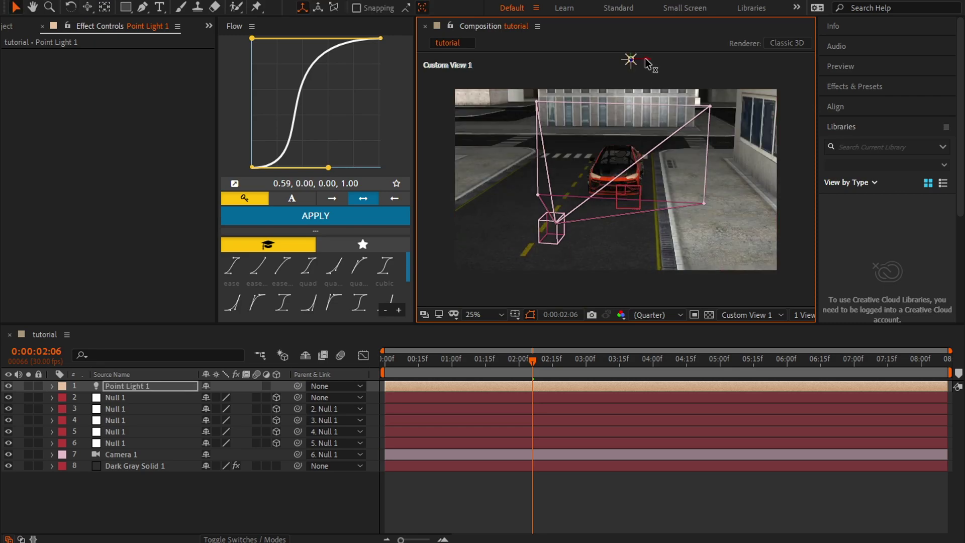
left_click_drag(644, 58, 669, 60)
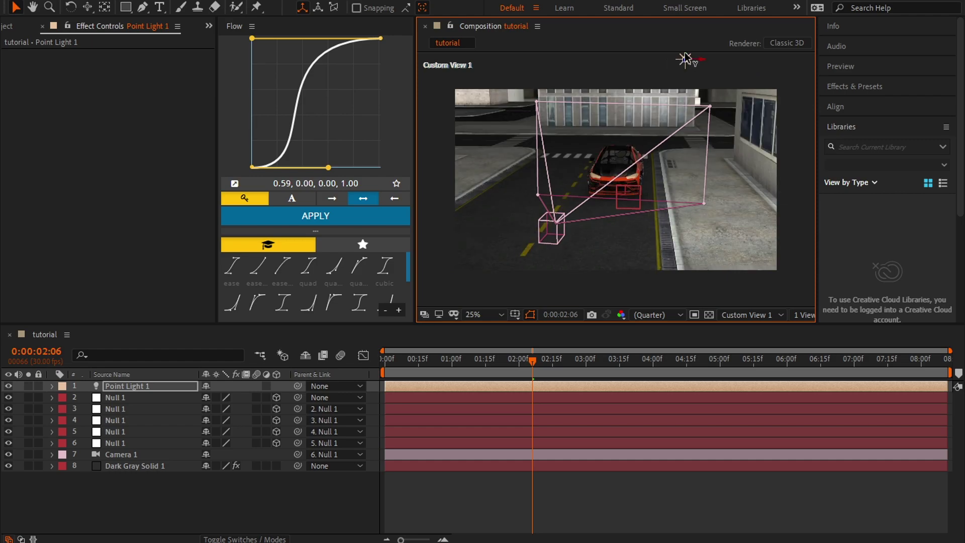
scroll(672, 107, "down", 1)
scroll(663, 107, "up", 1)
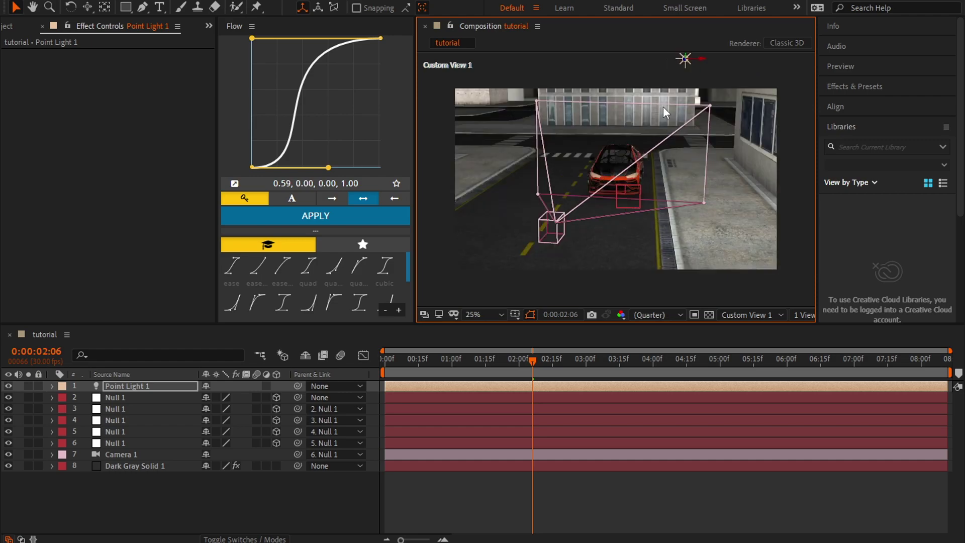
scroll(679, 101, "up", 1)
scroll(683, 101, "up", 1)
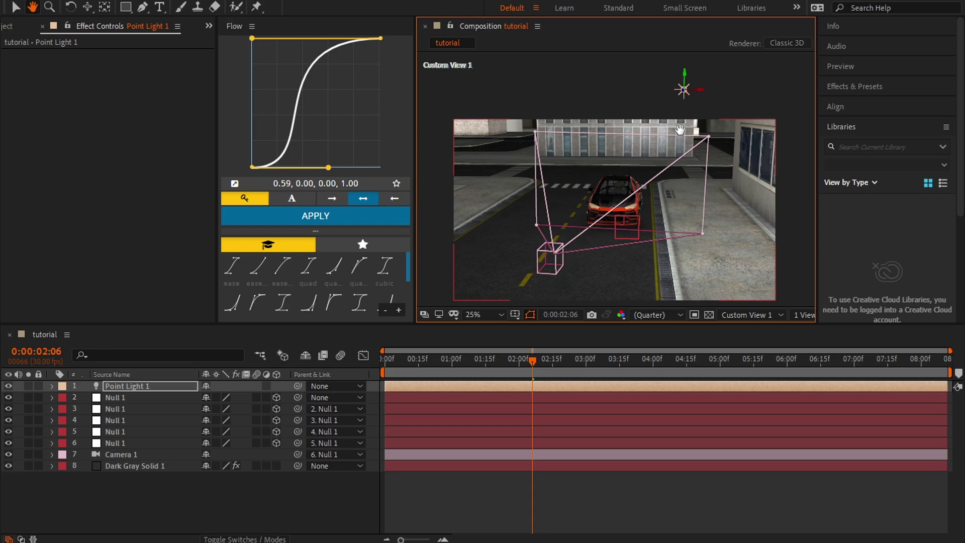
left_click_drag(701, 88, 690, 76)
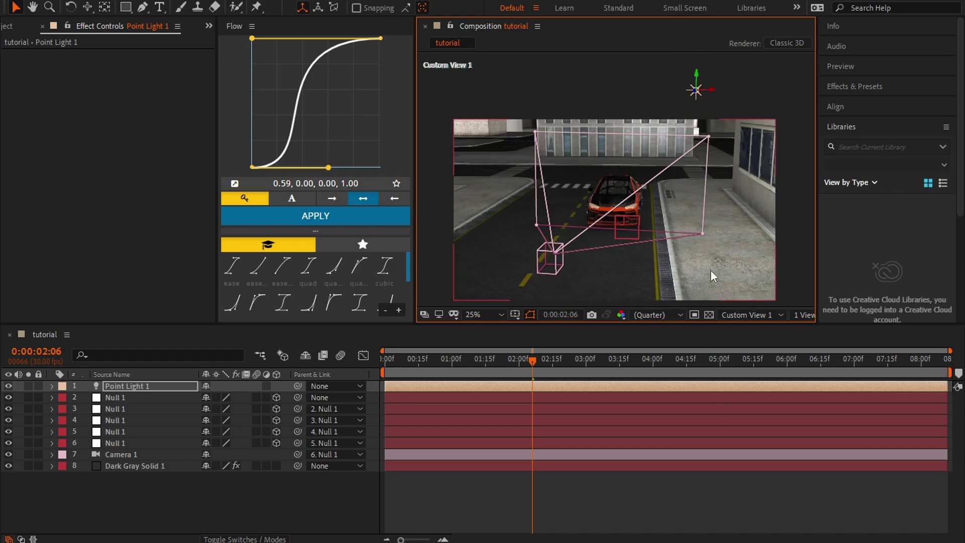
- Orbit to check placement and reposition the light over the car, slightly right
key("c")
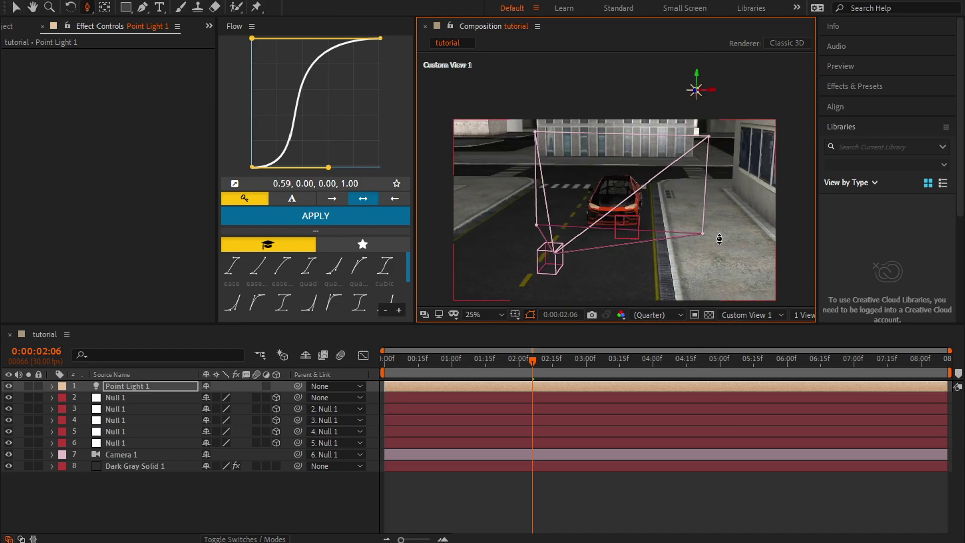
left_click_drag(719, 238, 781, 239)
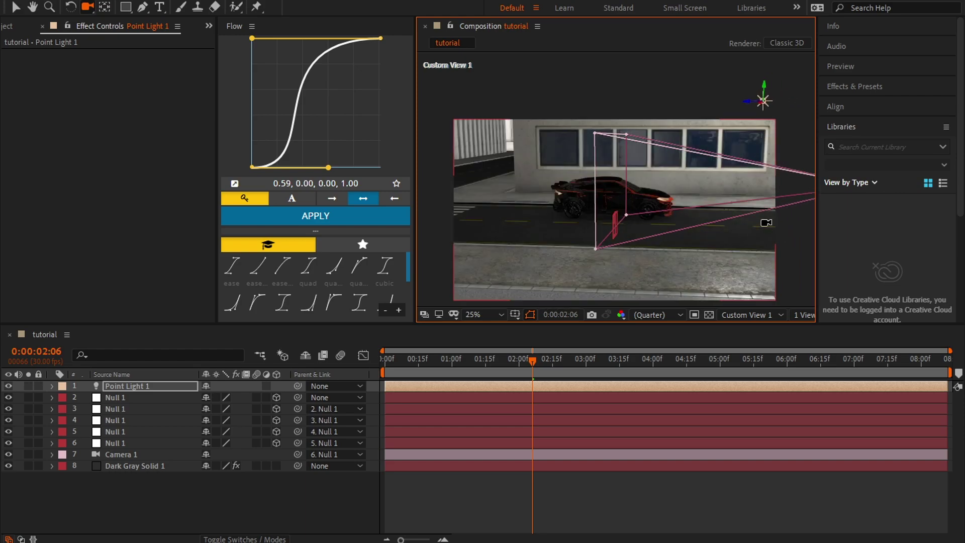
key("v")
left_click_drag(748, 98, 643, 101)
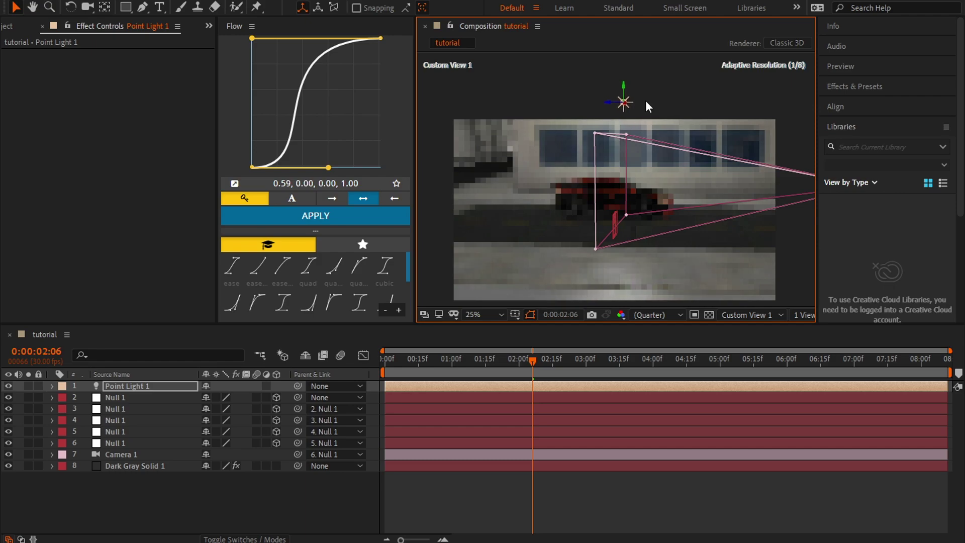
key("c")
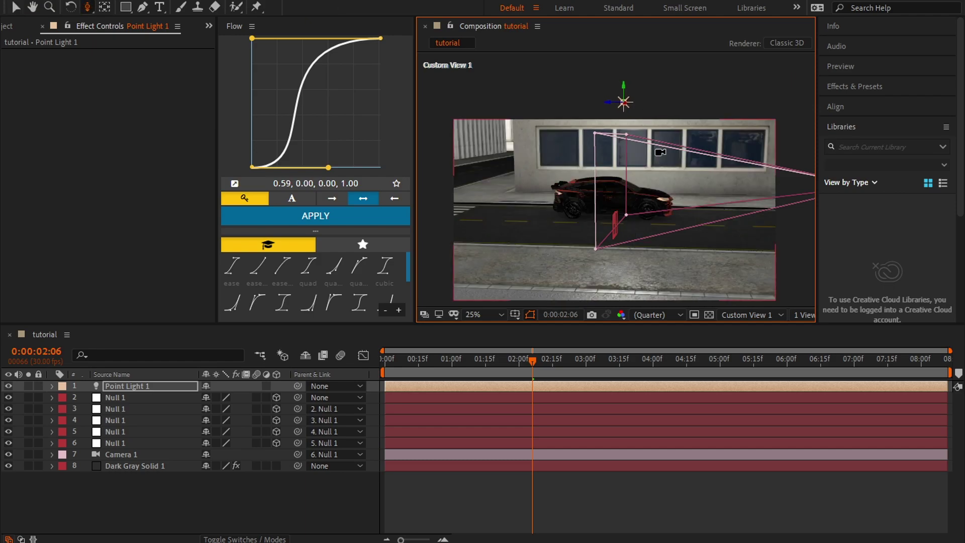
left_click_drag(657, 152, 606, 152)
key("v")
left_click_drag(693, 101, 718, 100)
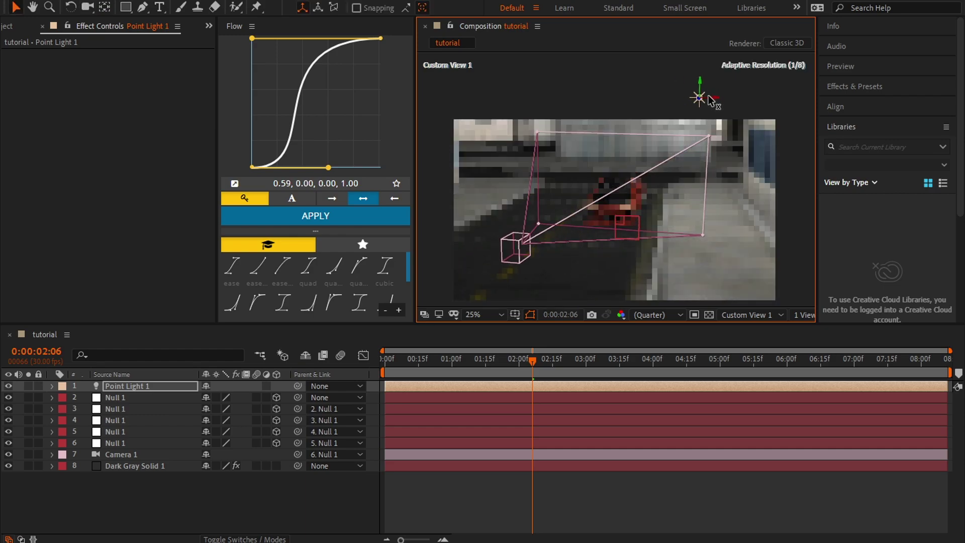
- Duplicate the light and move Point Light 2 well left of Point Light 1, then deselect
key("ctrl+d")
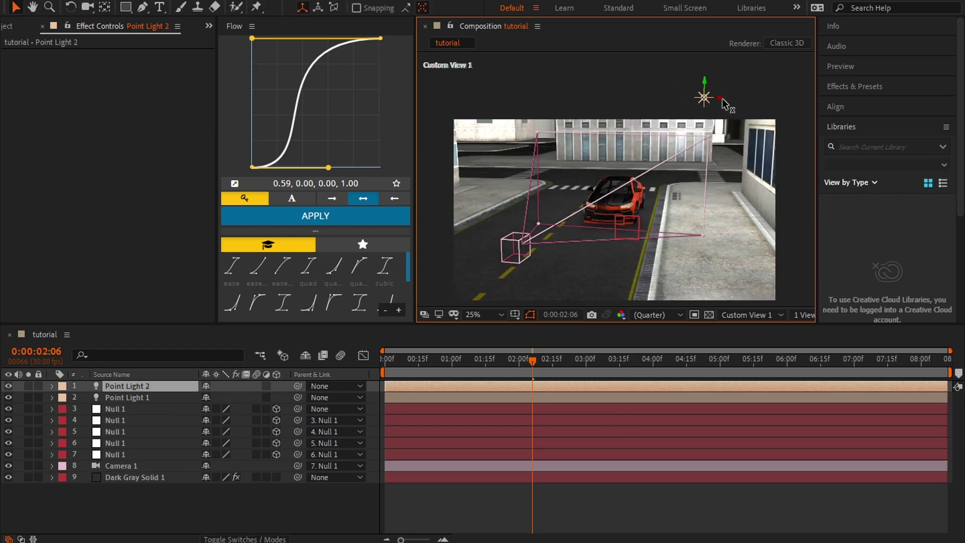
left_click_drag(720, 100, 626, 101)
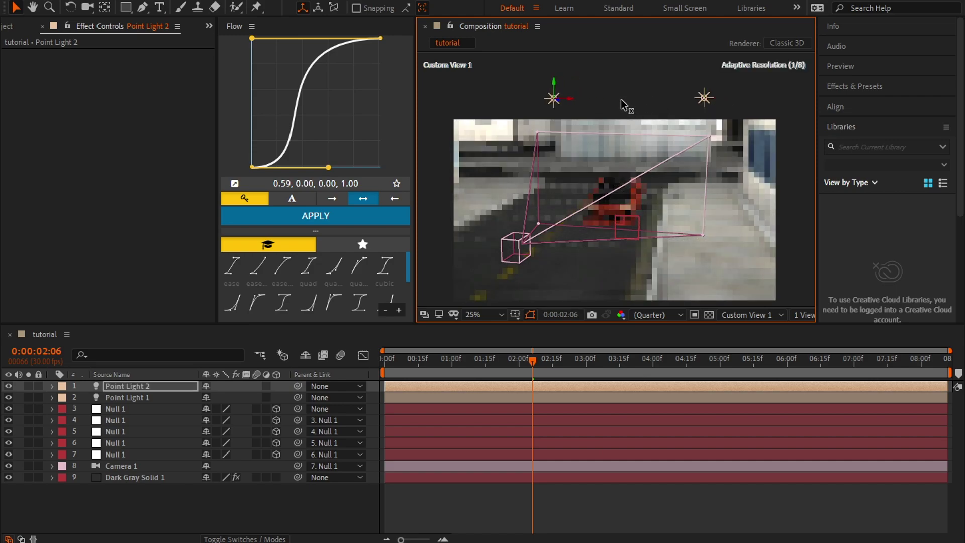
mouse_move(568, 97)
left_mouse_down()
mouse_move(536, 91)
mouse_move(531, 100)
left_mouse_up()
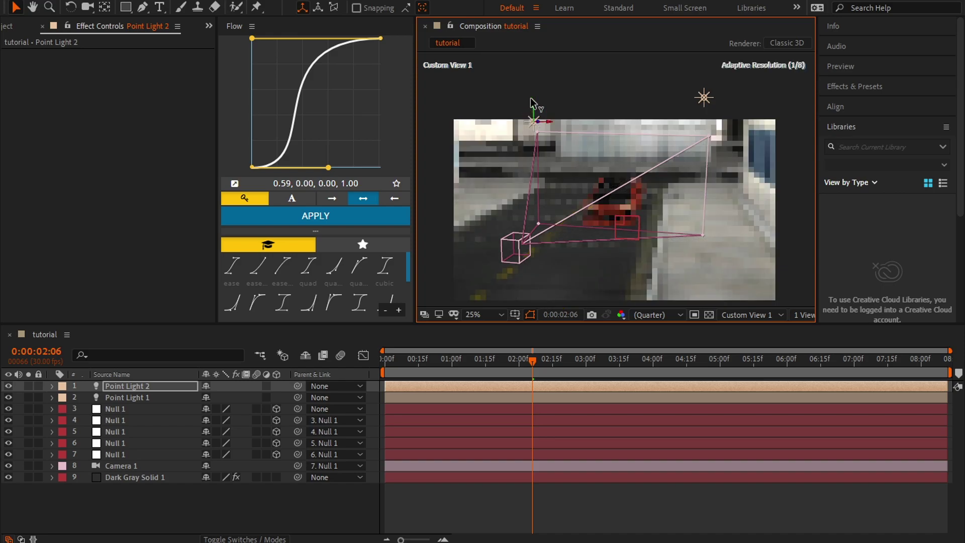
double_click(703, 98)
left_click(190, 338)
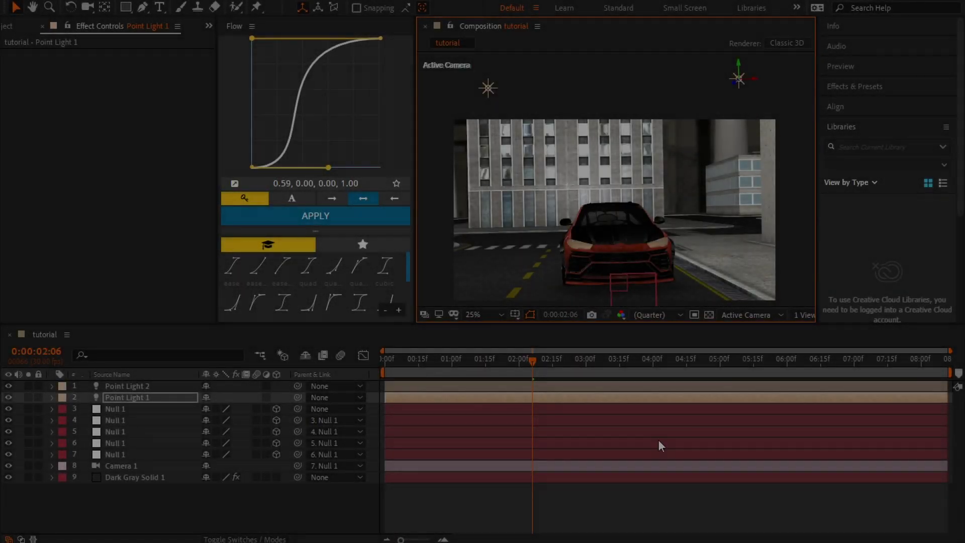
left_click(605, 473)
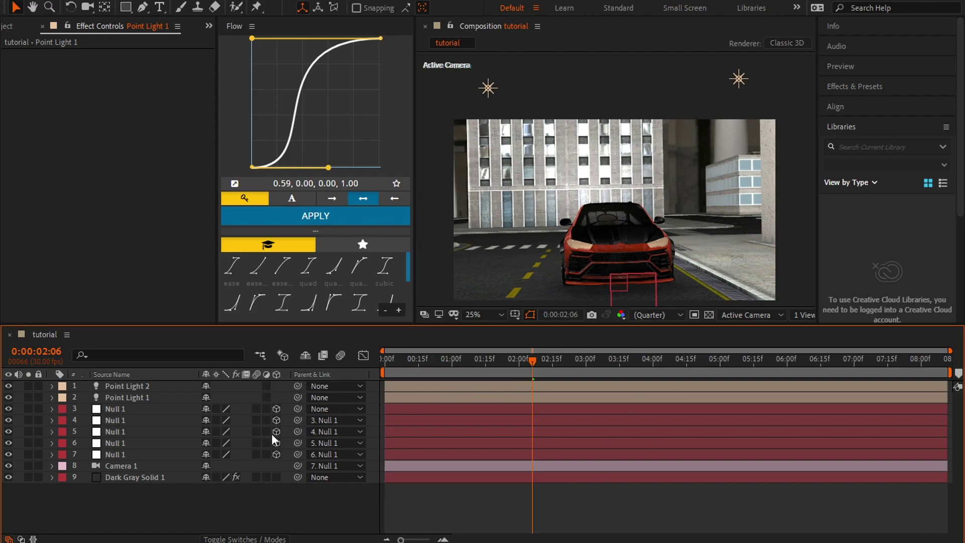
- Set Dark Gray Solid 1's Element SSAO Intensity to 20.0
double_click(128, 477)
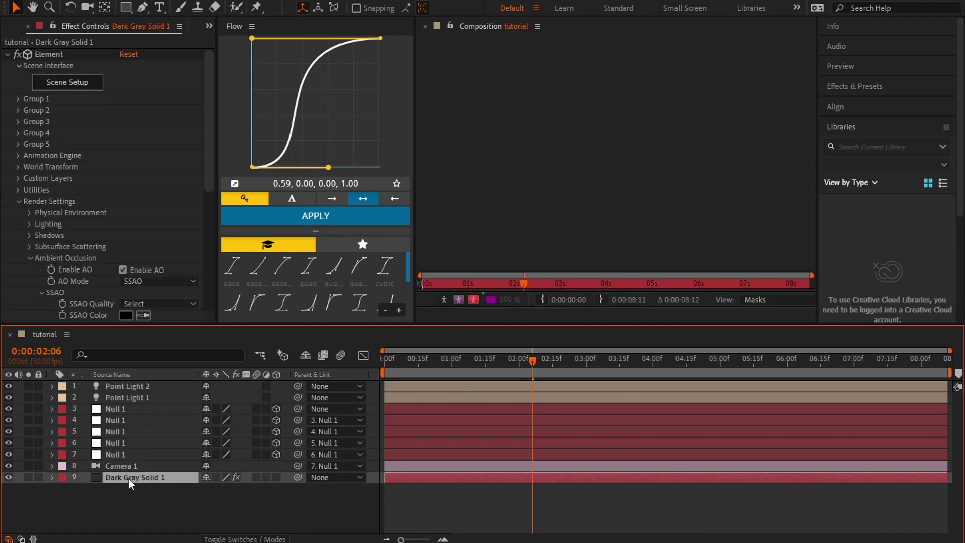
left_click(555, 26)
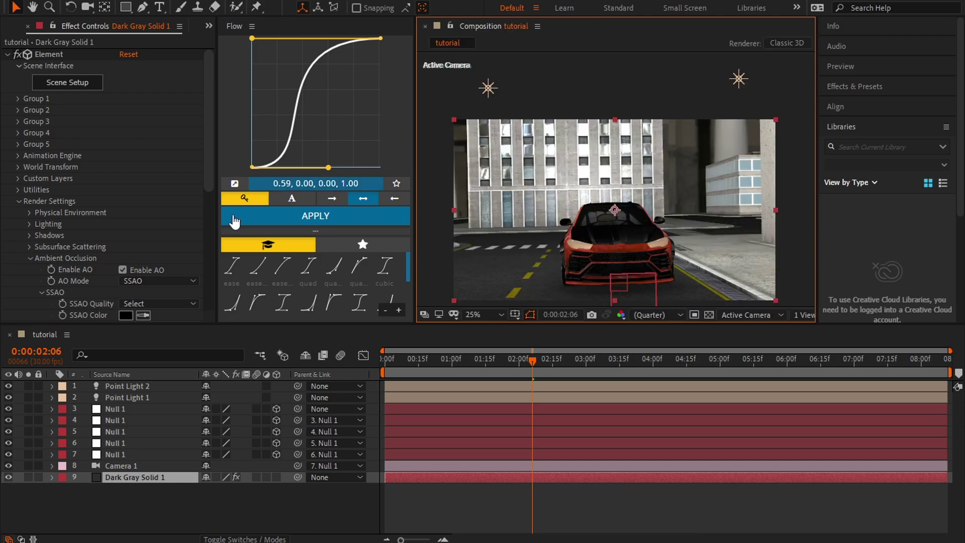
scroll(126, 251, "down", 5)
left_click(126, 216)
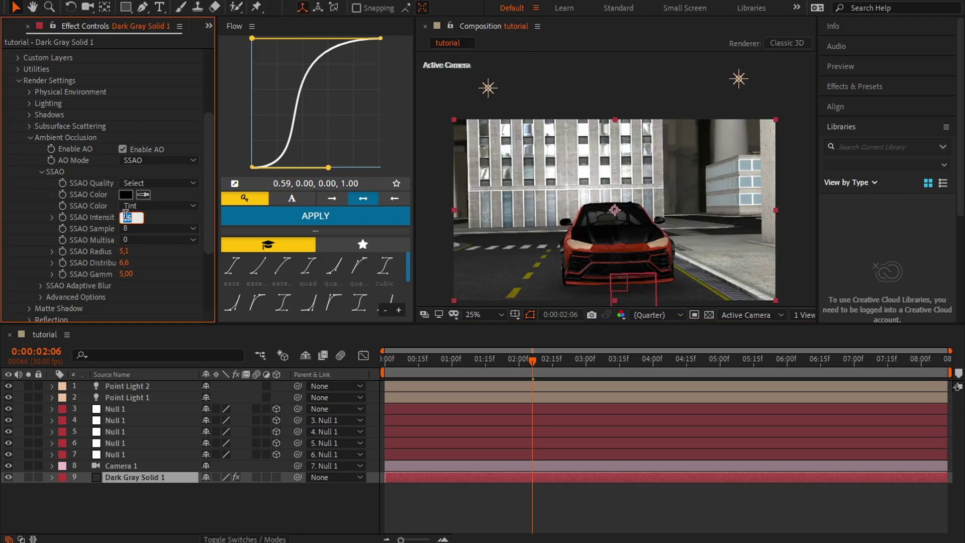
type("20")
key("Return")
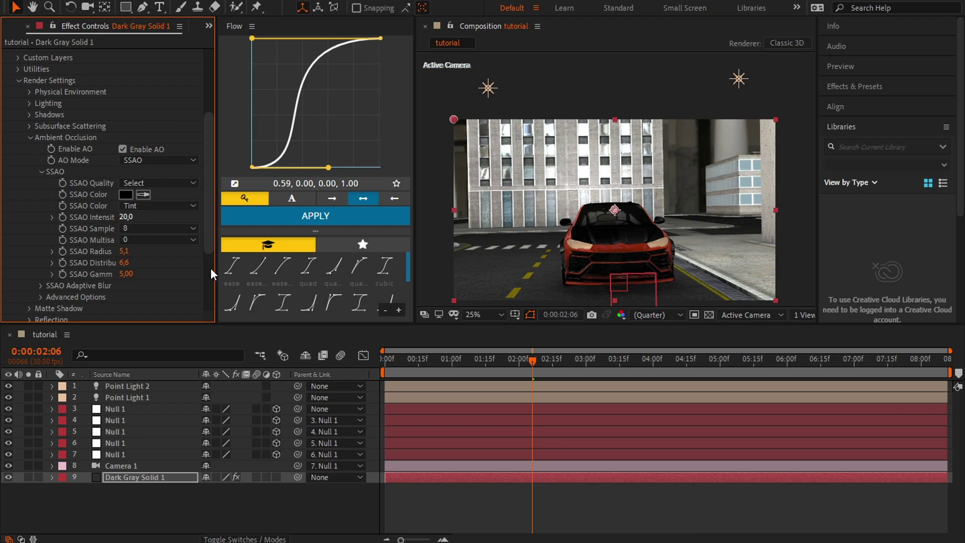
- Go to 0:00:01:05 and preview the camera animation in the composition view
left_click(508, 501)
left_click(464, 362)
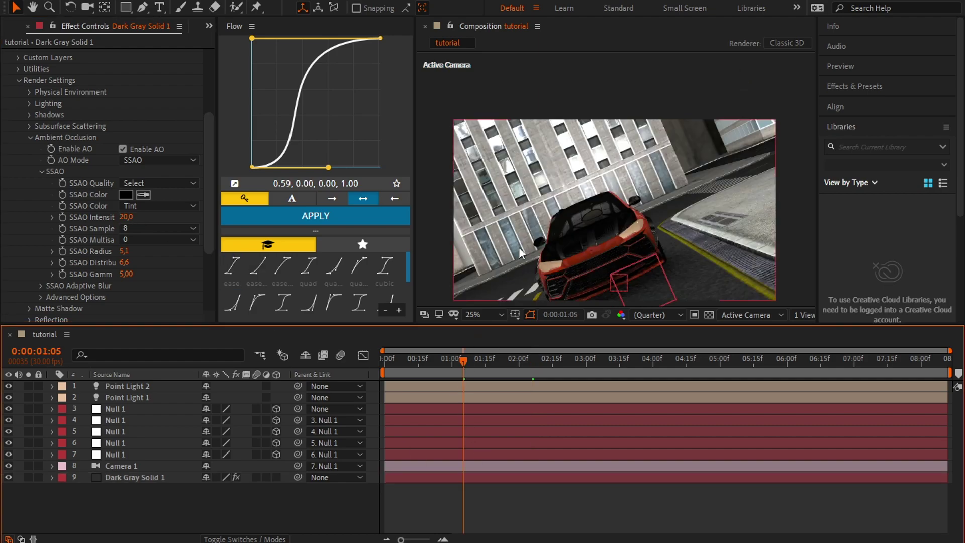
scroll(586, 224, "down", 2)
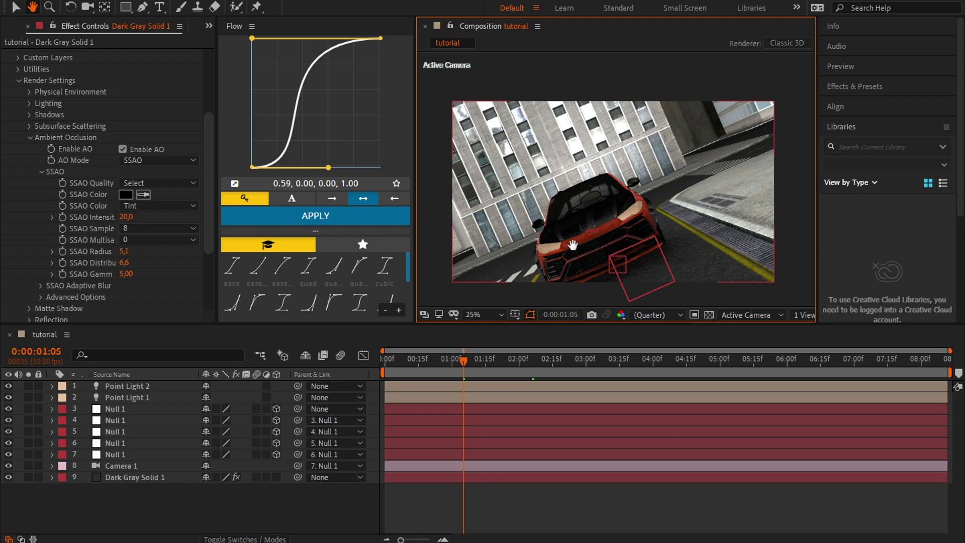
left_click(539, 478)
key("space")
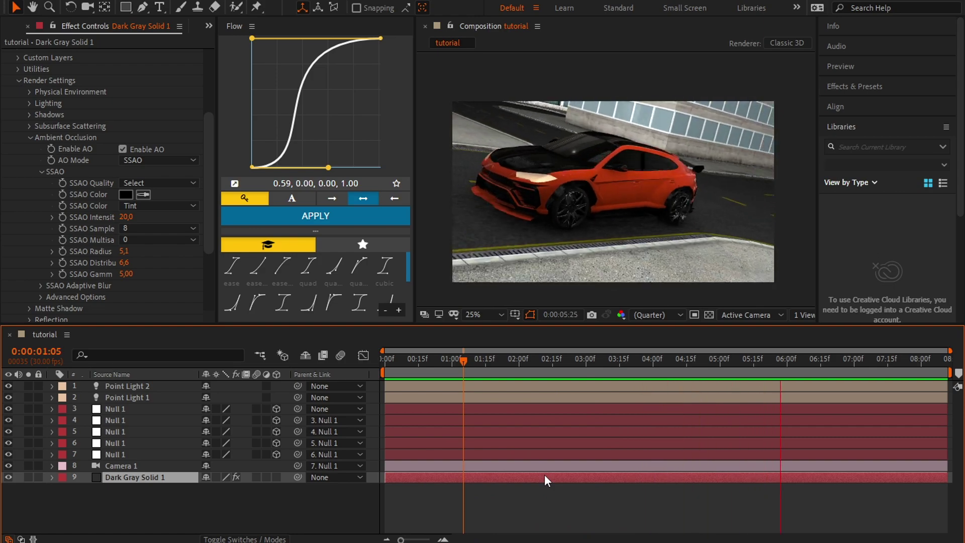
- Stop the preview and duplicate the Dark Gray Solid 1 layer
key("space")
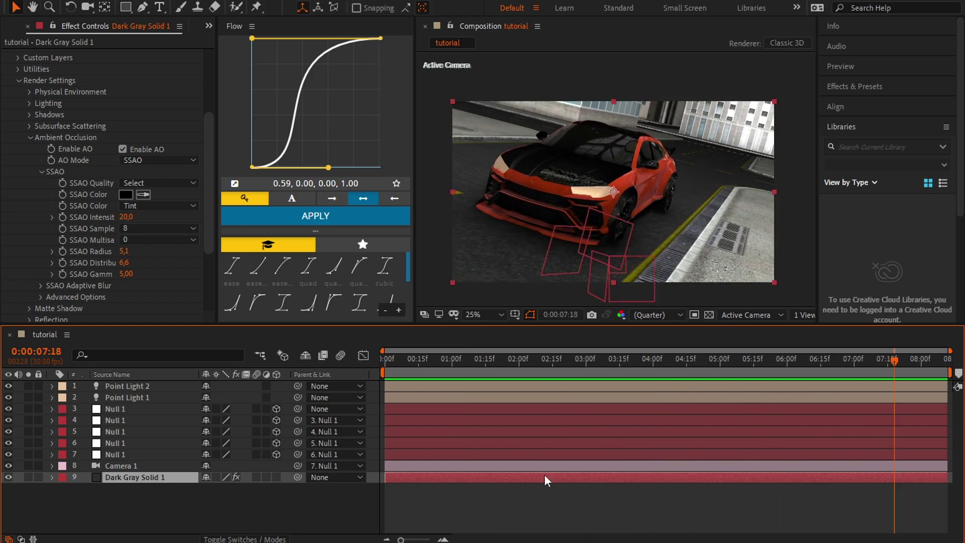
left_click(481, 466)
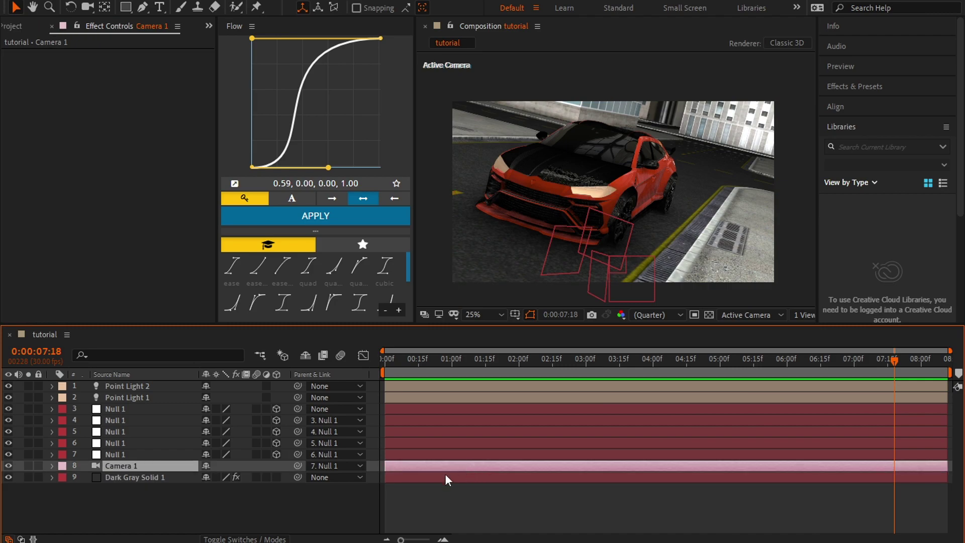
left_click(146, 478)
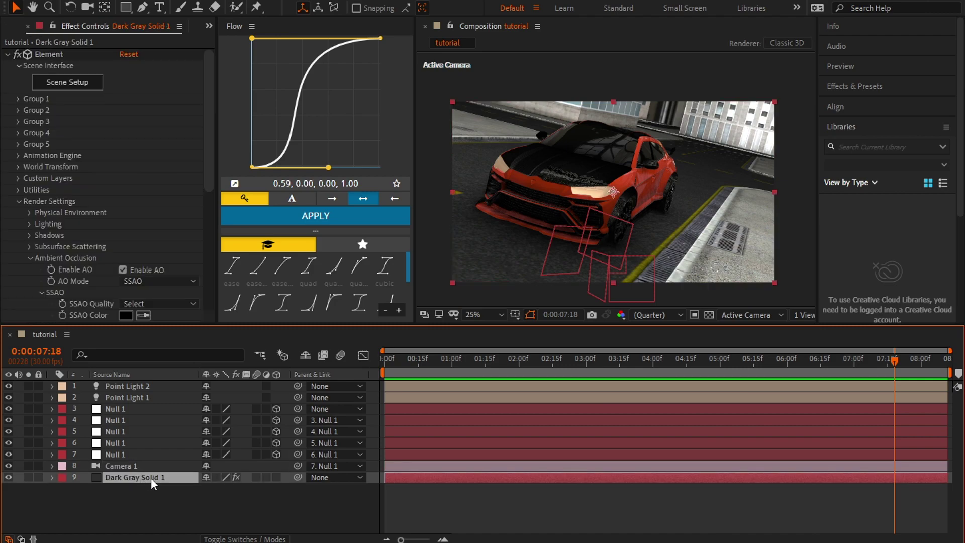
left_click(19, 201)
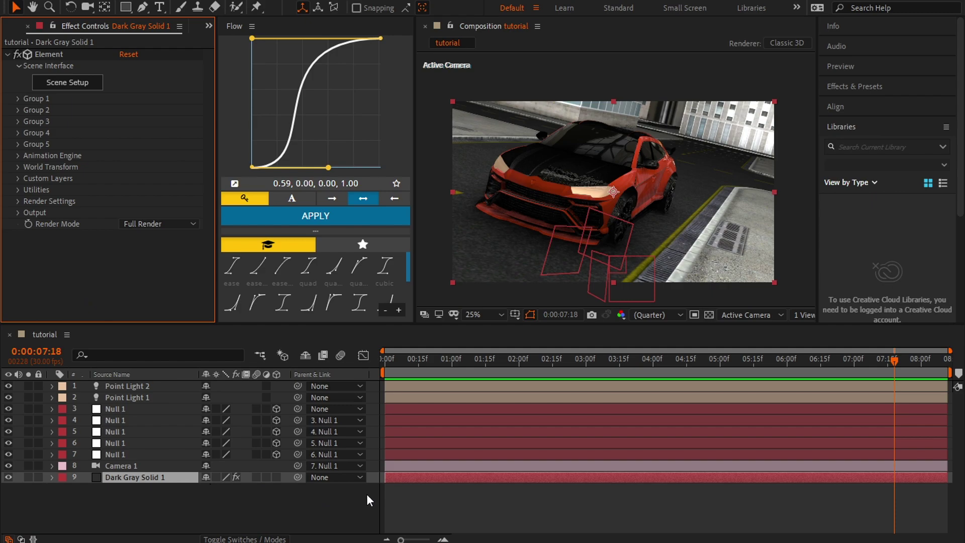
key("space")
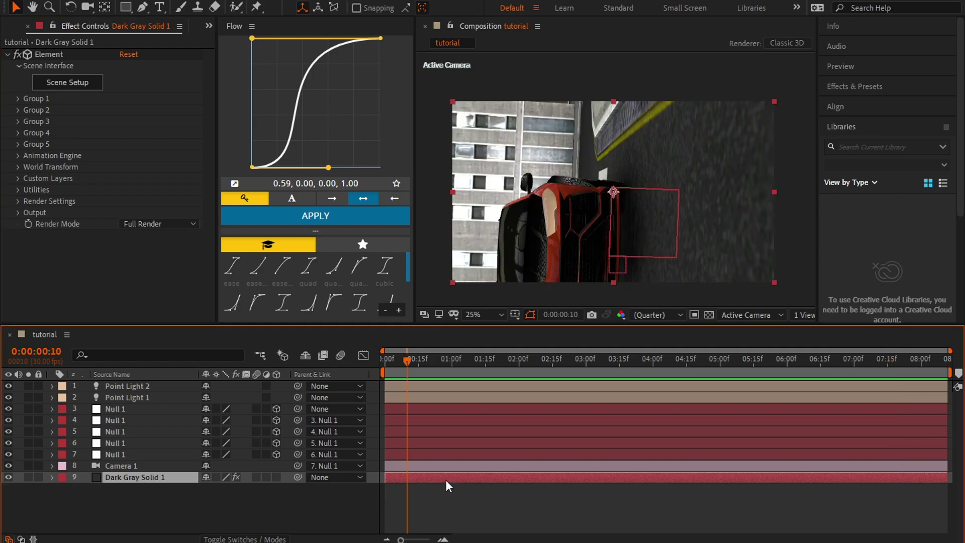
key("ctrl+d")
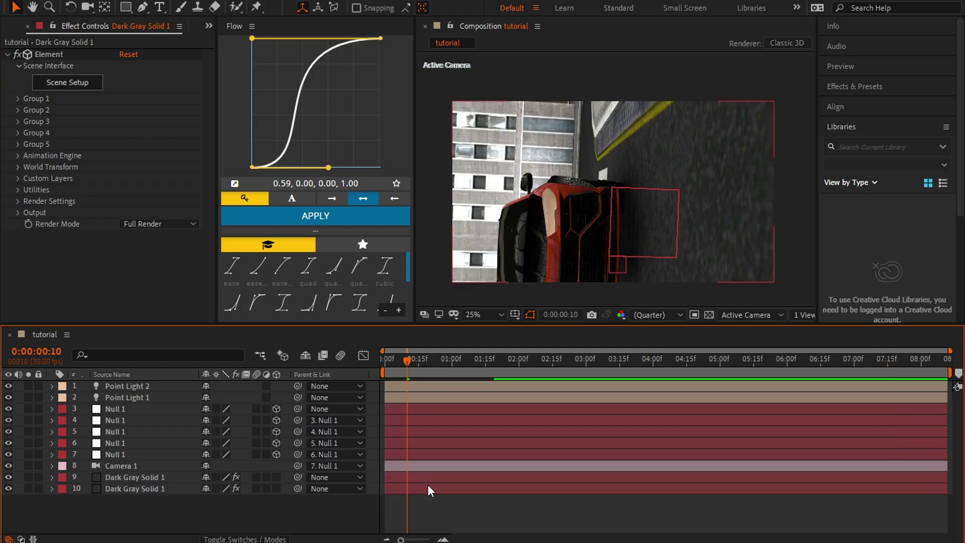
- Set the copy's Element Output Show option to the Illumination pass
left_click(18, 212)
scroll(149, 192, "down", 3)
left_click(152, 134)
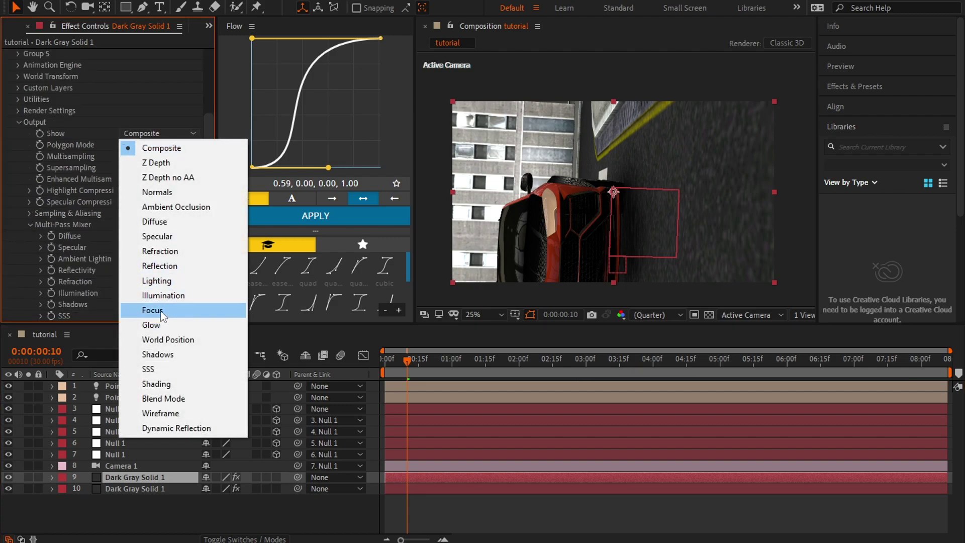
left_click(155, 295)
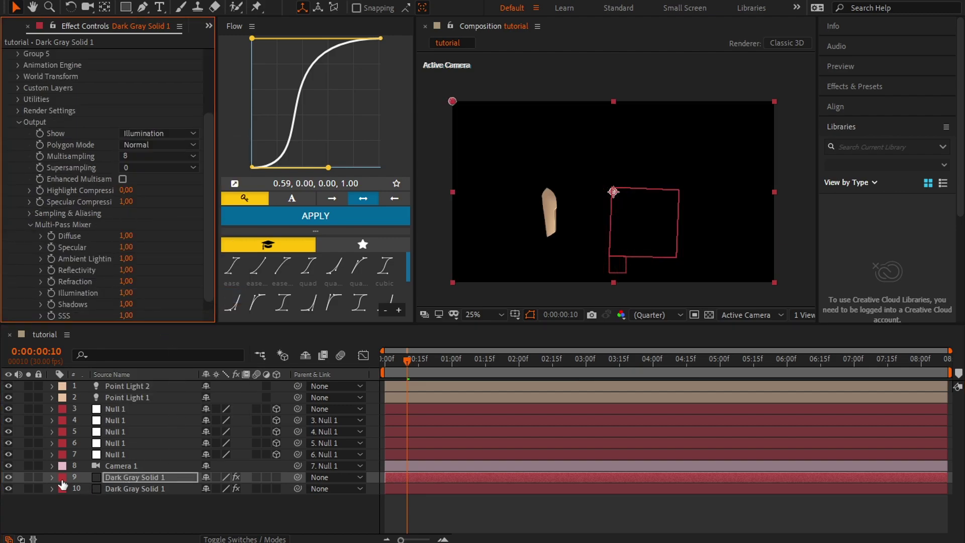
- Set layer 9's blending mode to Add
left_click(243, 538)
left_click(235, 475)
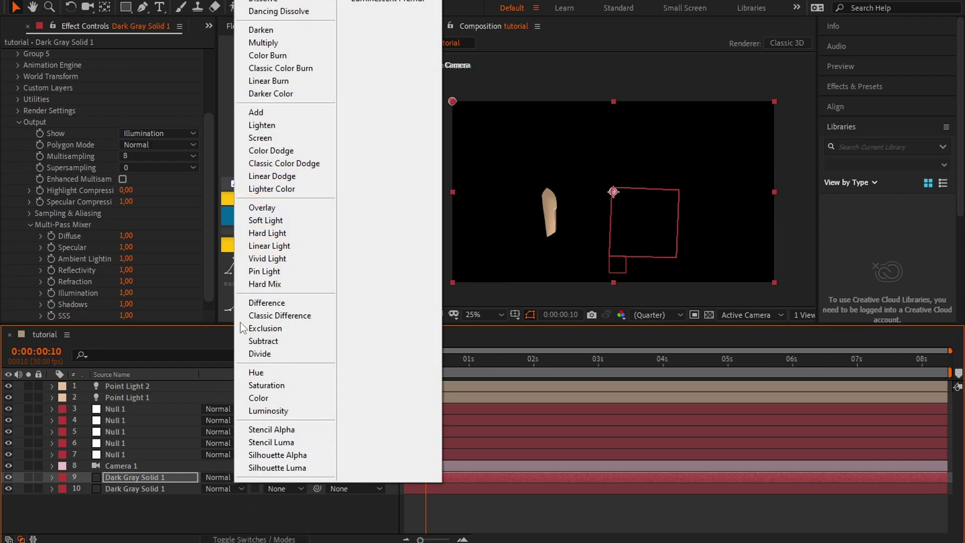
left_click(266, 114)
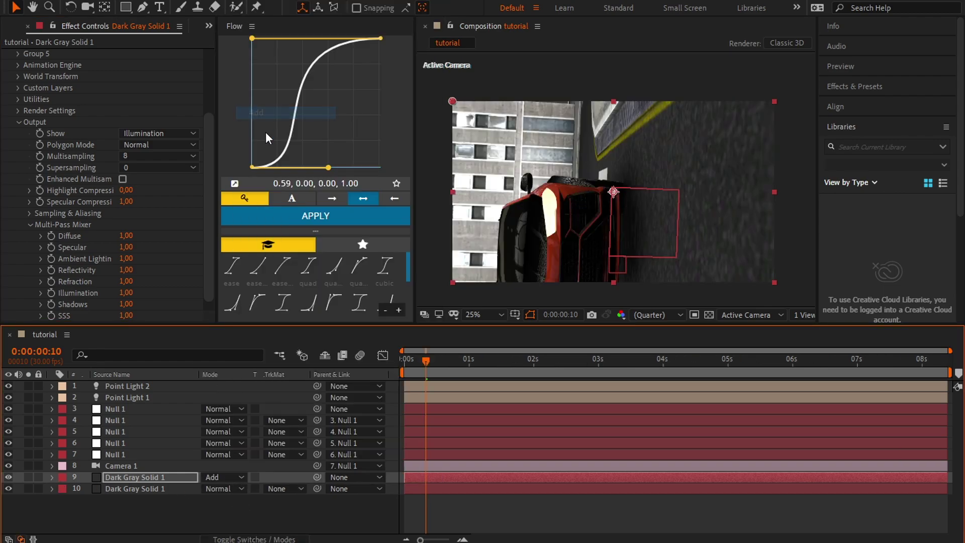
- Apply Optical Glow to the Illumination layer at 0:00:02:22, then move to 0:00:00:25
left_click_drag(537, 359, 580, 357)
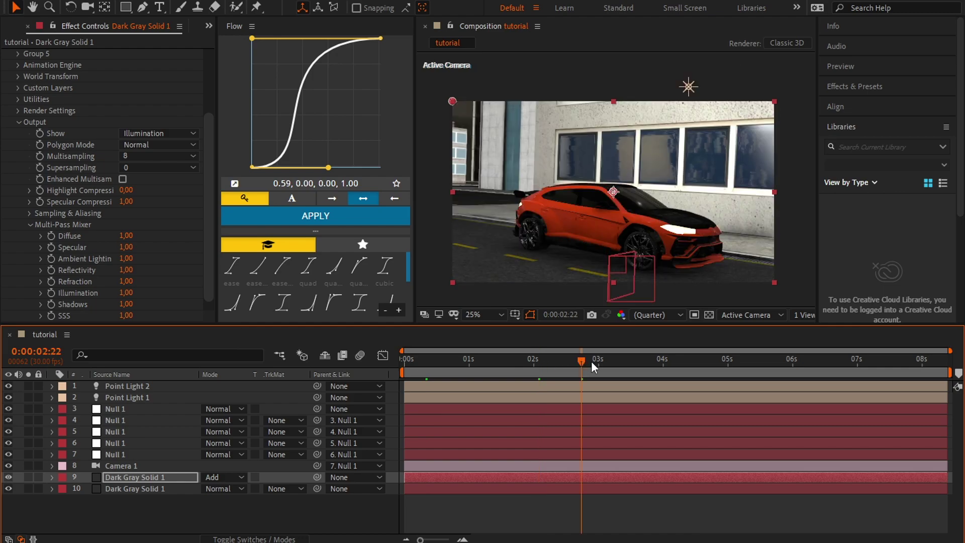
key("ctrl+space")
type("op")
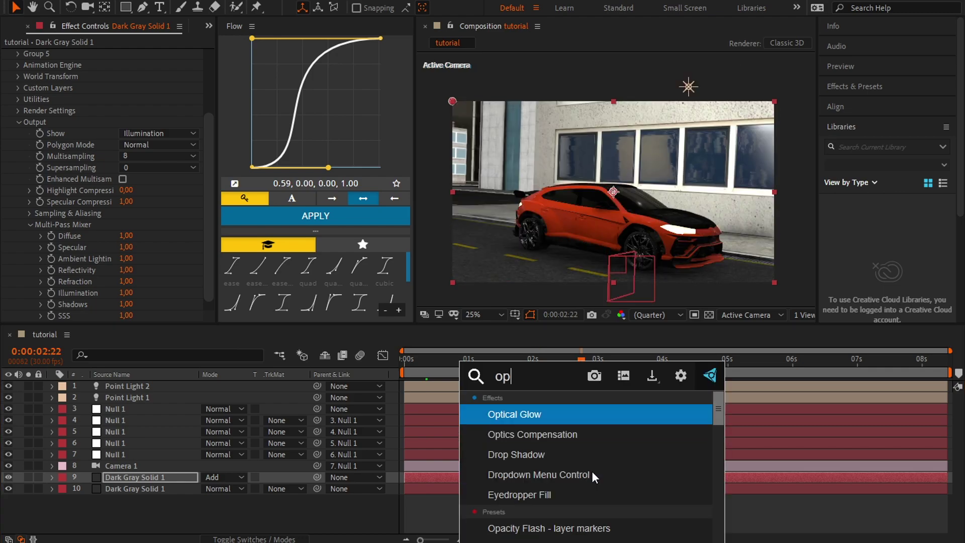
key("Return")
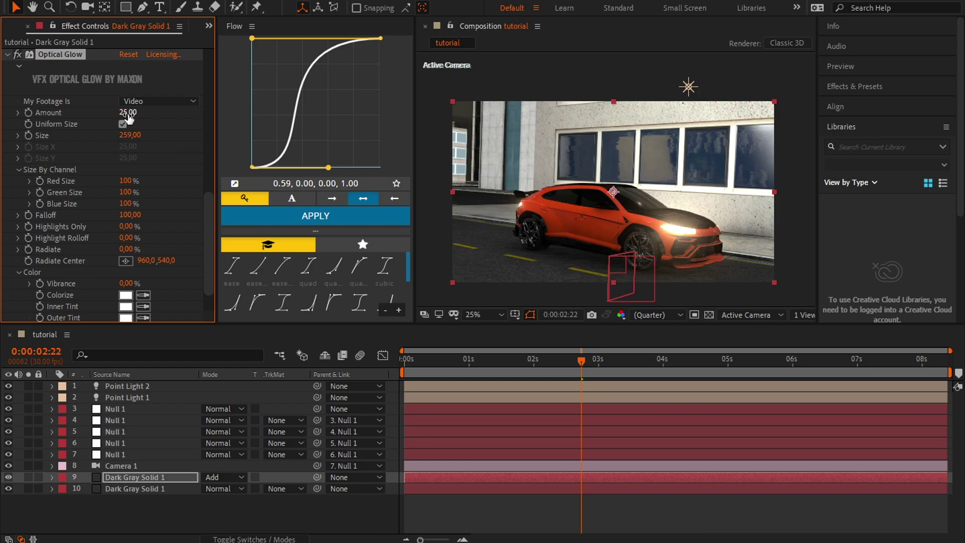
left_click(460, 363)
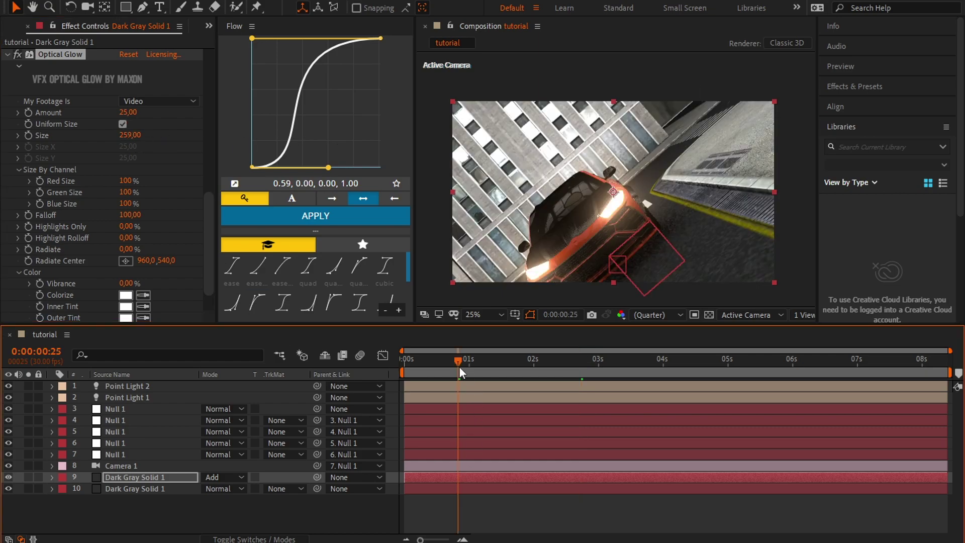